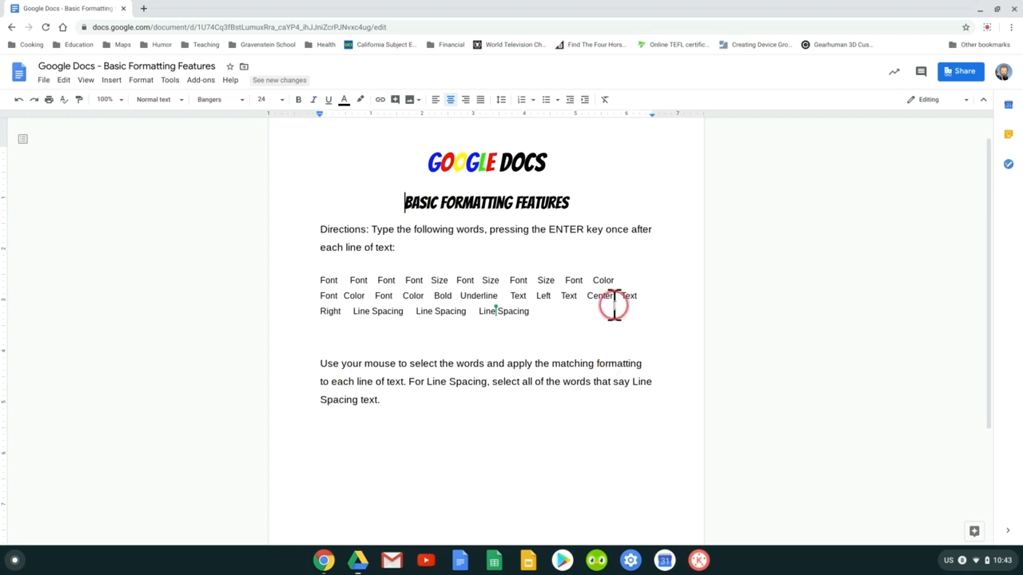
# Step: Start making a copy of the document and remove "Copy of" from the copy's name
pyautogui.click(476, 165)
pyautogui.click(626, 424)
pyautogui.click(44, 81)
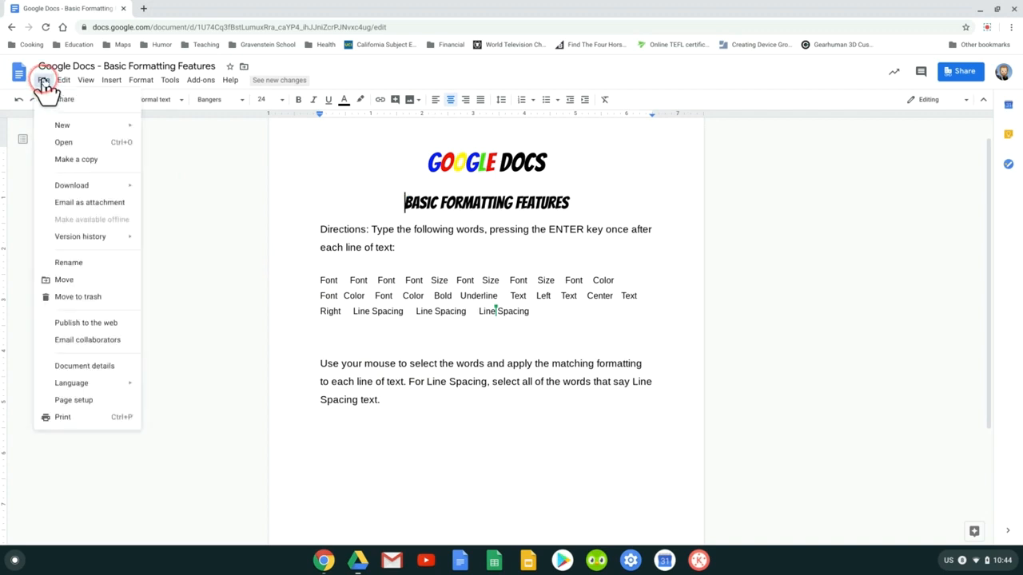
pyautogui.click(80, 160)
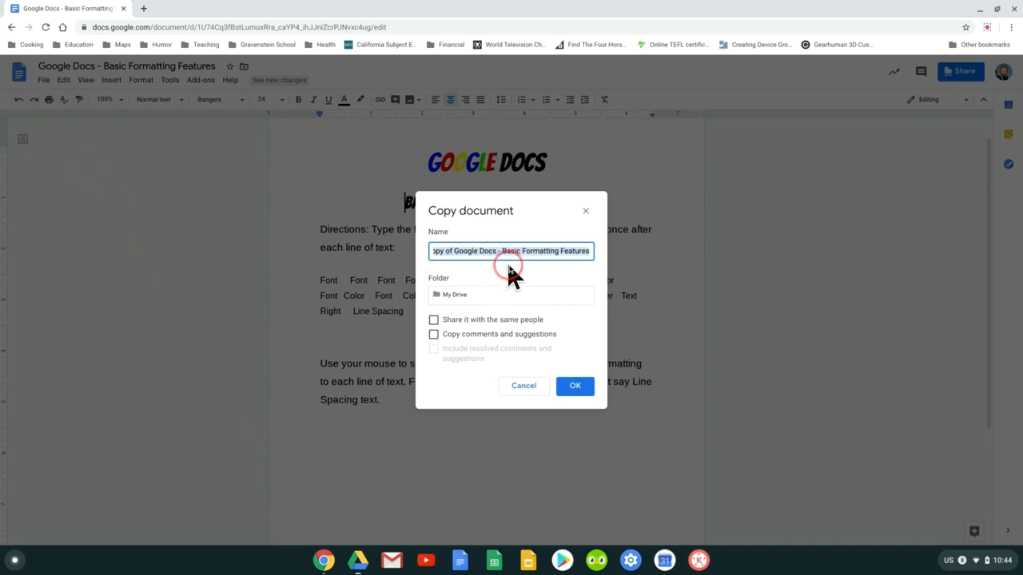
pyautogui.press('BackSpace')
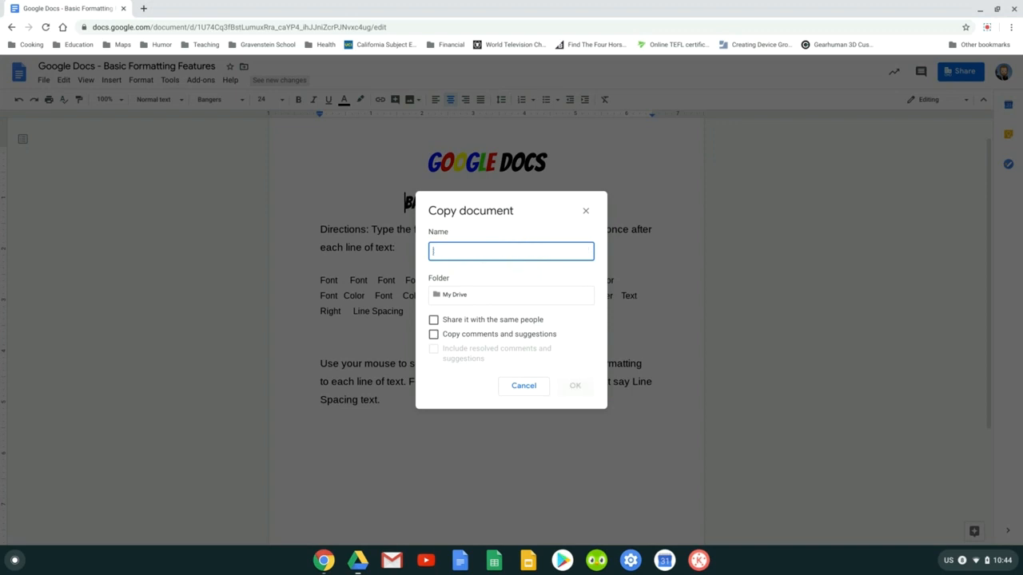
pyautogui.hotkey('ctrl', 'z')
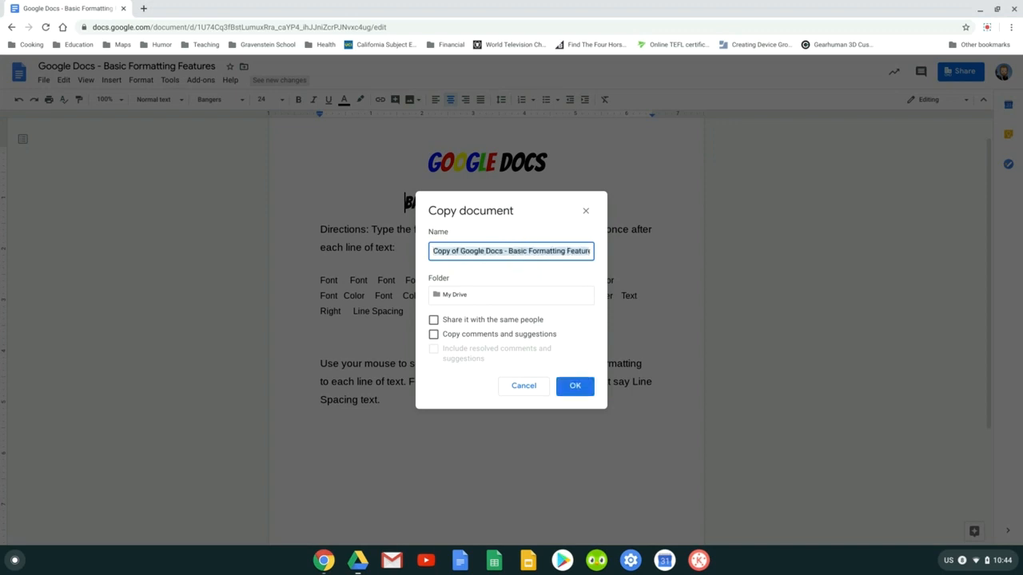
pyautogui.click(517, 250)
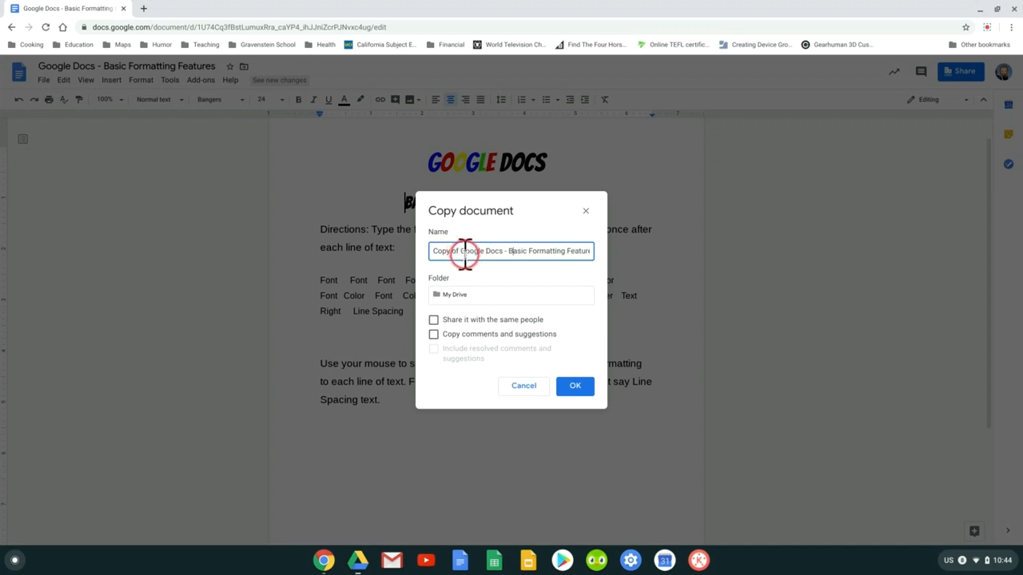
pyautogui.moveTo(459, 253); pyautogui.dragTo(422, 257)
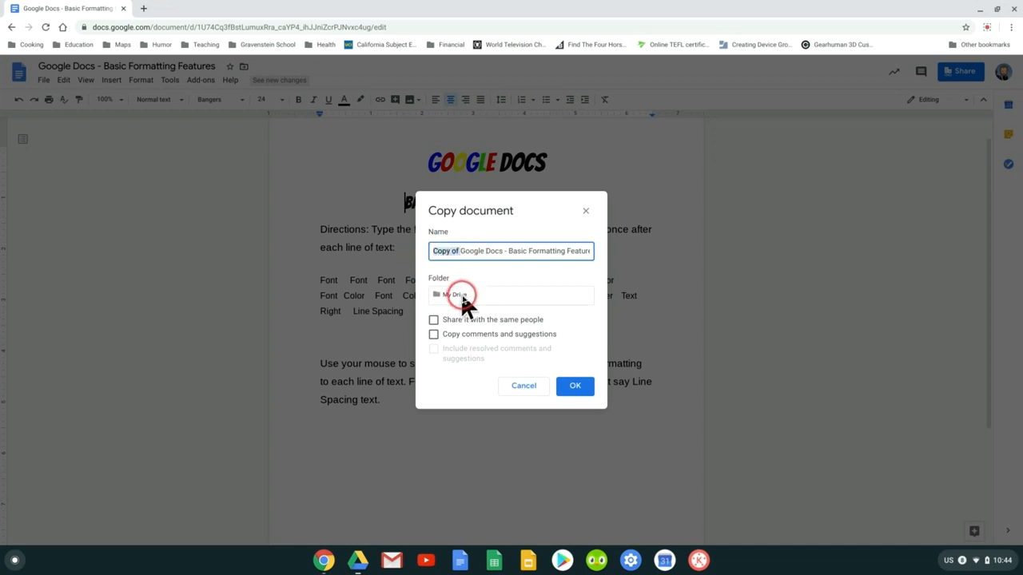
pyautogui.press('BackSpace')
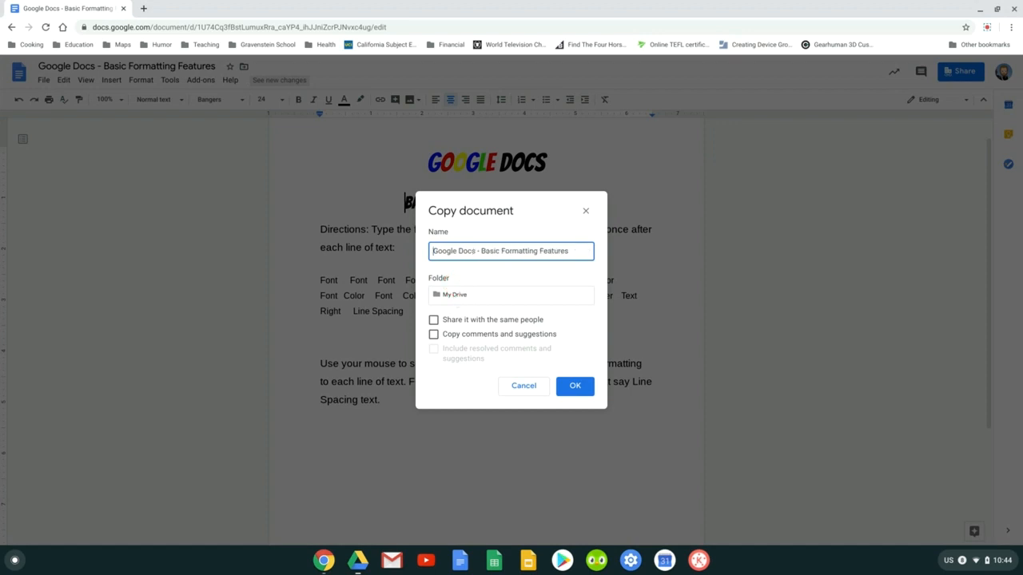
# Step: Try different people's names in front of the title in the copy's name
pyautogui.write('Mr. C')
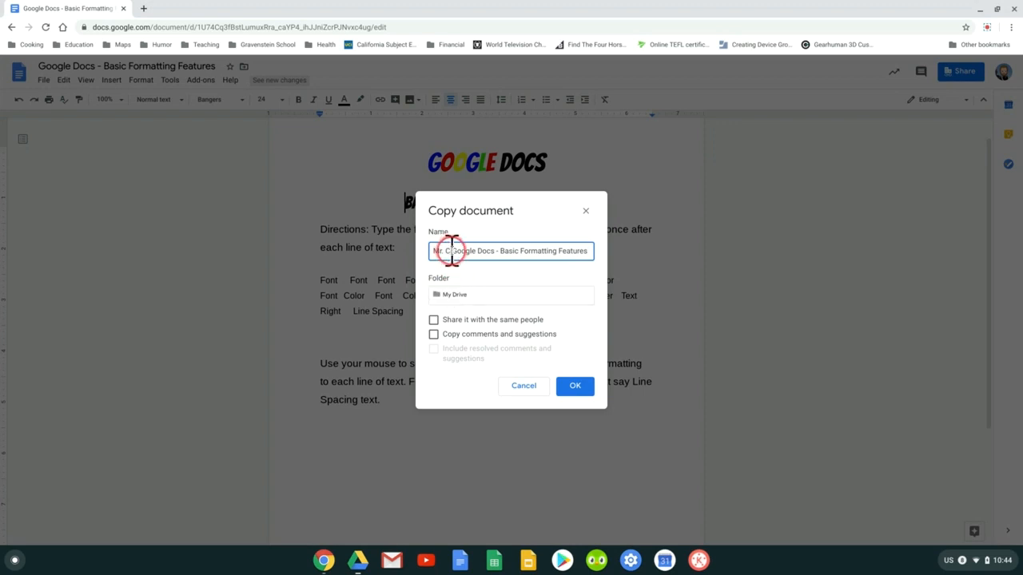
pyautogui.moveTo(452, 251); pyautogui.dragTo(431, 261)
pyautogui.press('BackSpace')
pyautogui.write('Jimmy')
pyautogui.moveTo(452, 252)
pyautogui.mouseDown()
pyautogui.moveTo(418, 257)
pyautogui.moveTo(449, 243)
pyautogui.mouseUp()
pyautogui.write('Billy')
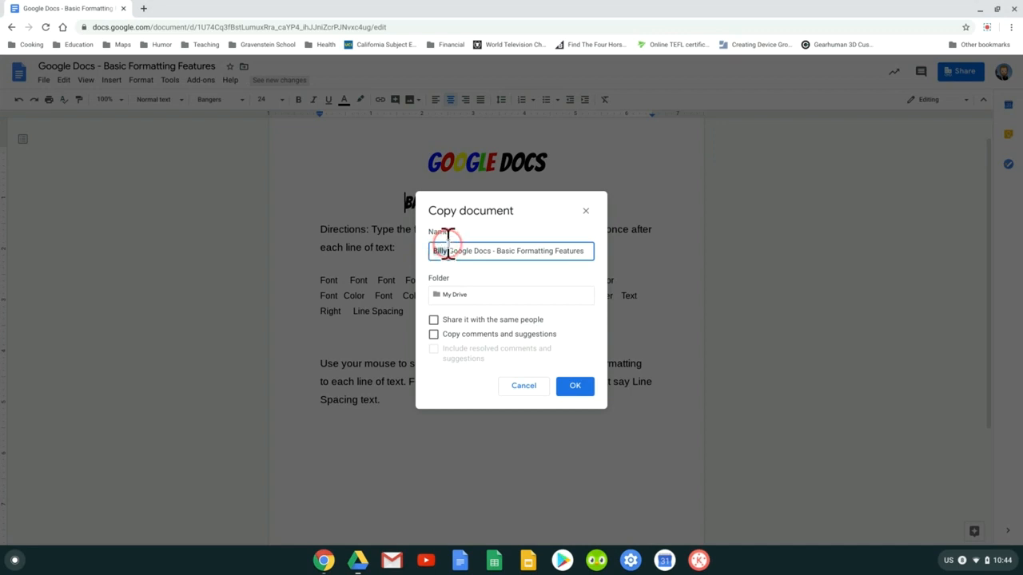
# Step: Put the teacher's name before "Google Docs - Basic Formatting Features" and create the copy in My Drive
pyautogui.write('Mr. C')
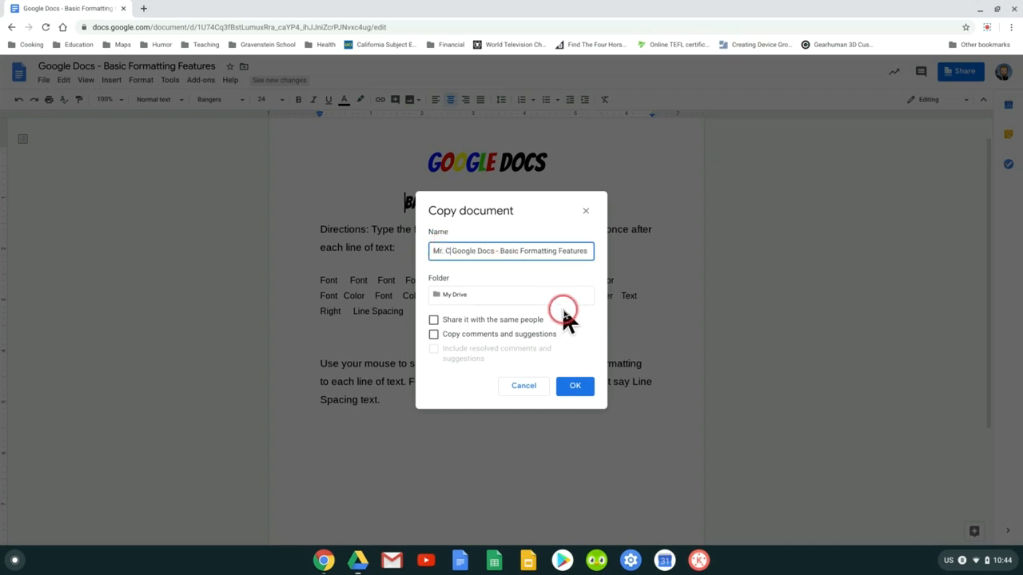
pyautogui.click(579, 387)
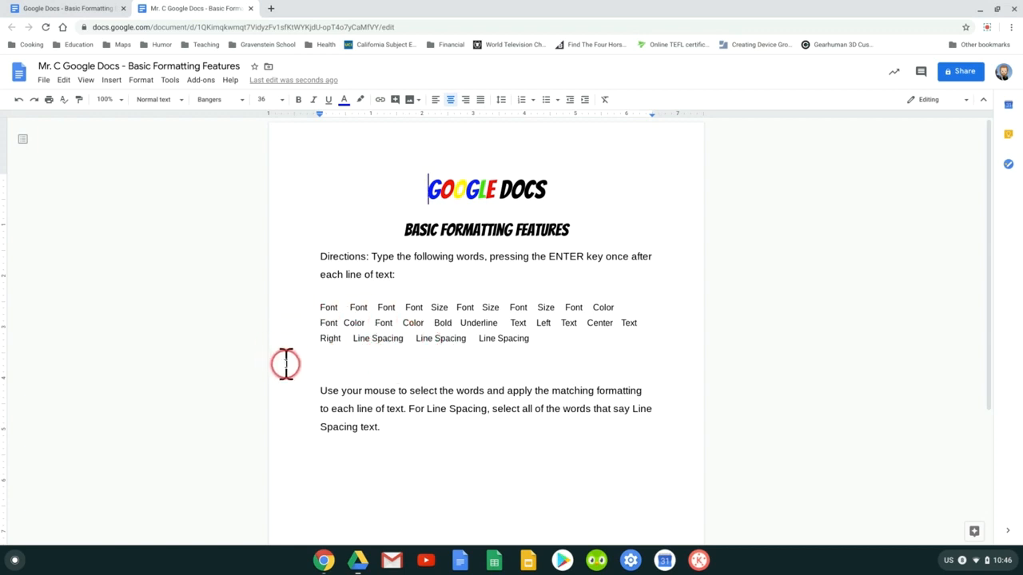
# Step: Put each of the first four "Font" words on its own line, removing the stray leading space from the second
pyautogui.click(349, 306)
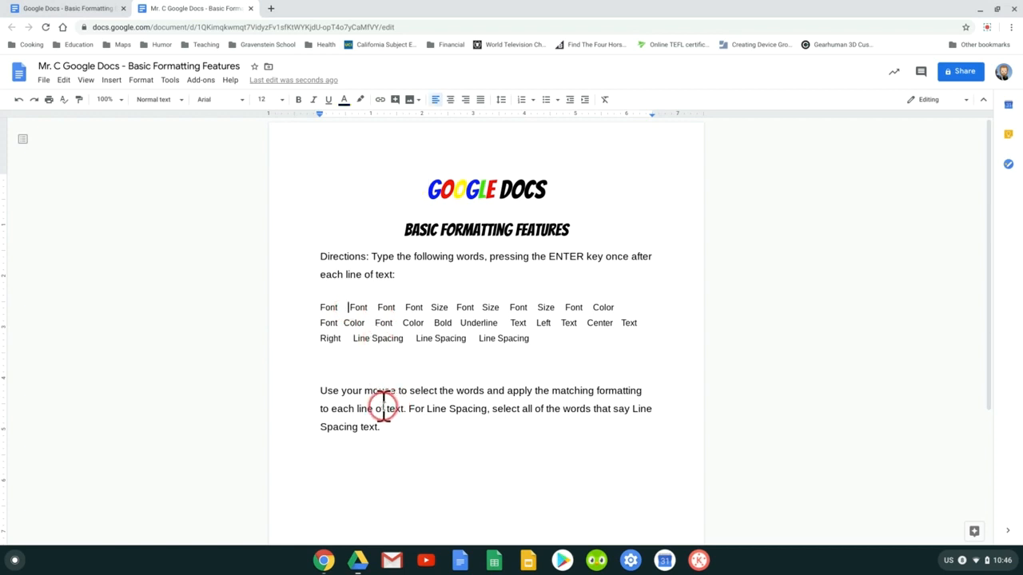
pyautogui.press('Return')
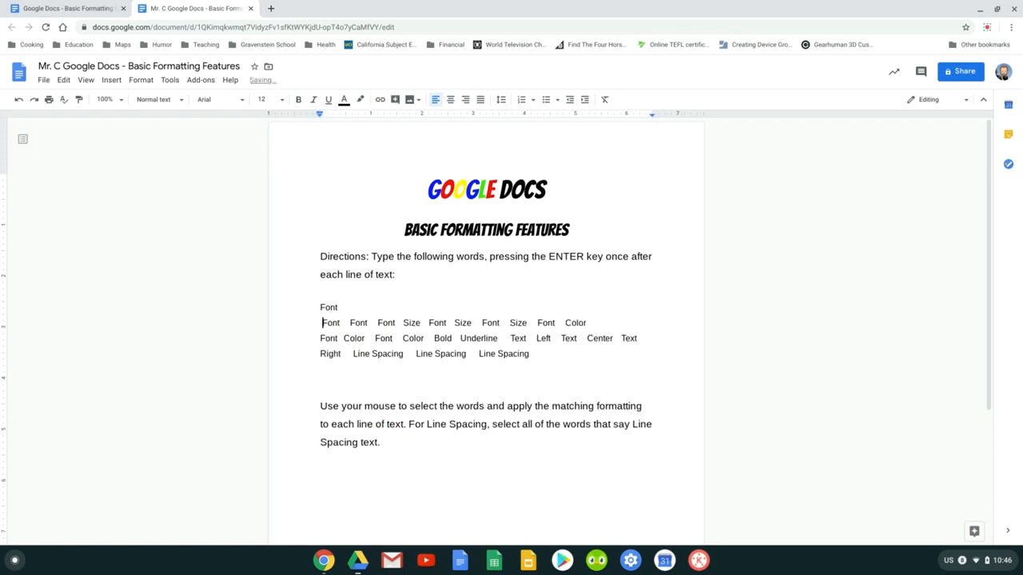
pyautogui.press('Delete')
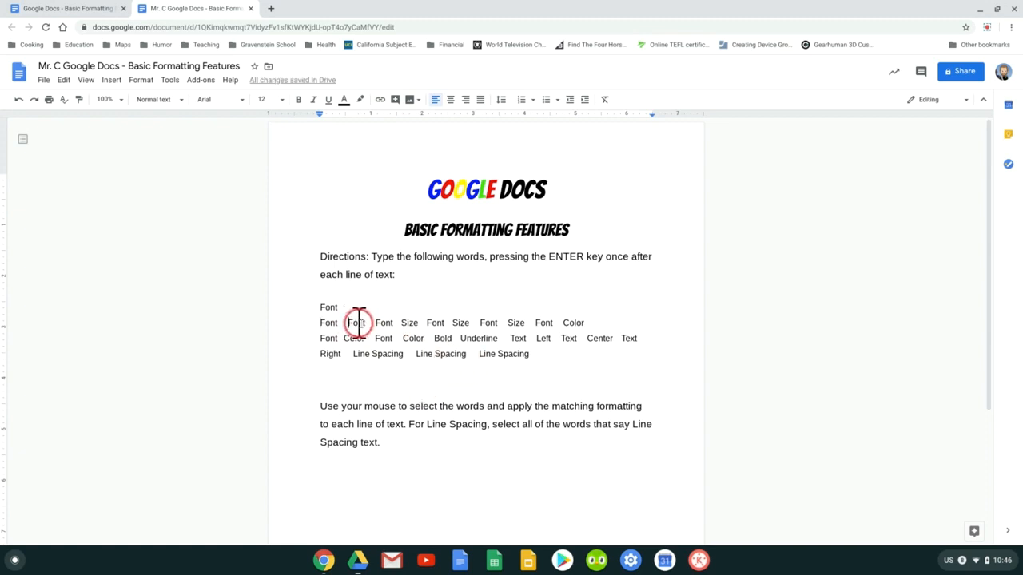
pyautogui.press('Return')
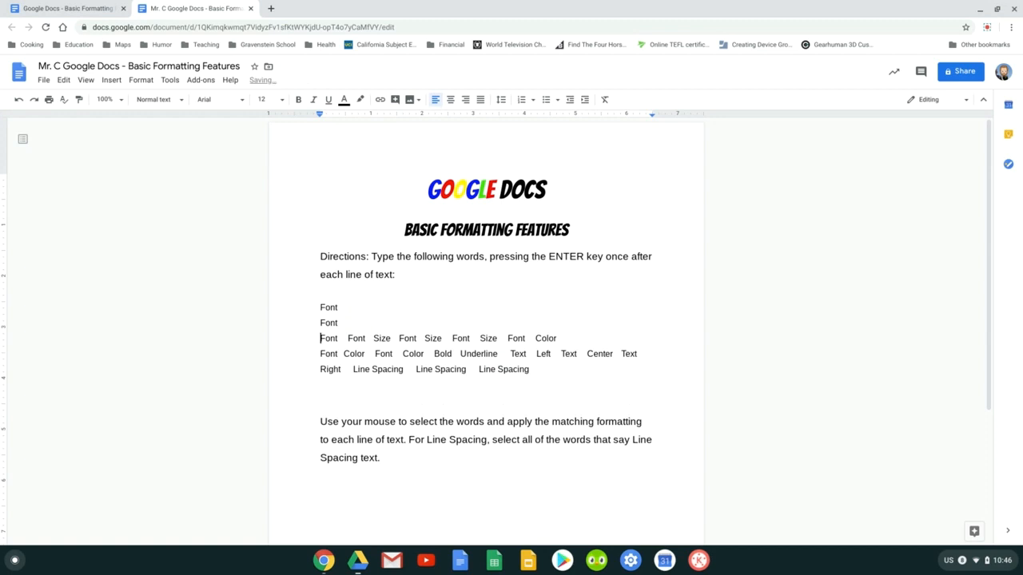
pyautogui.click(348, 338)
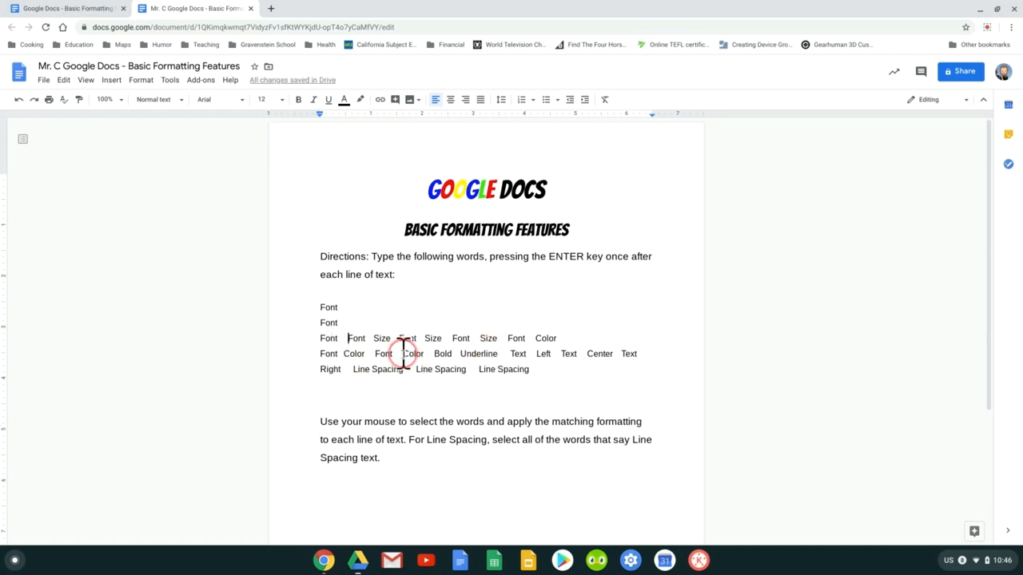
pyautogui.press('Return')
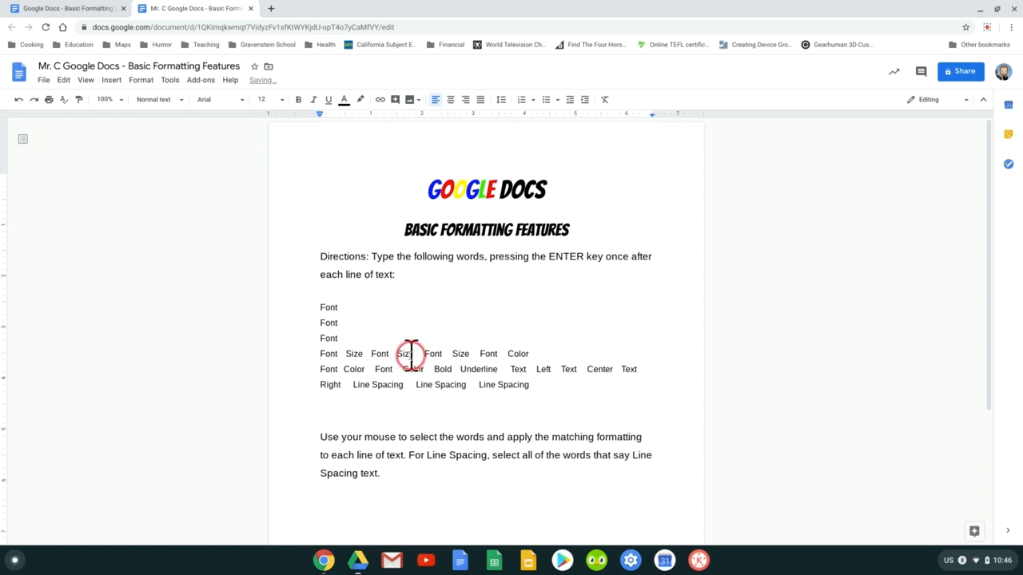
pyautogui.click(346, 353)
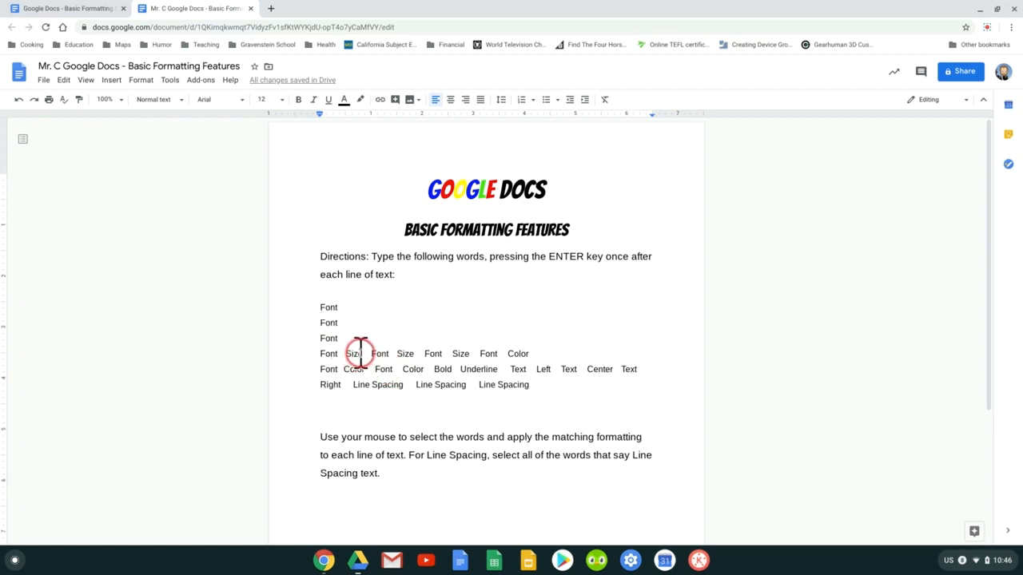
pyautogui.press('Return')
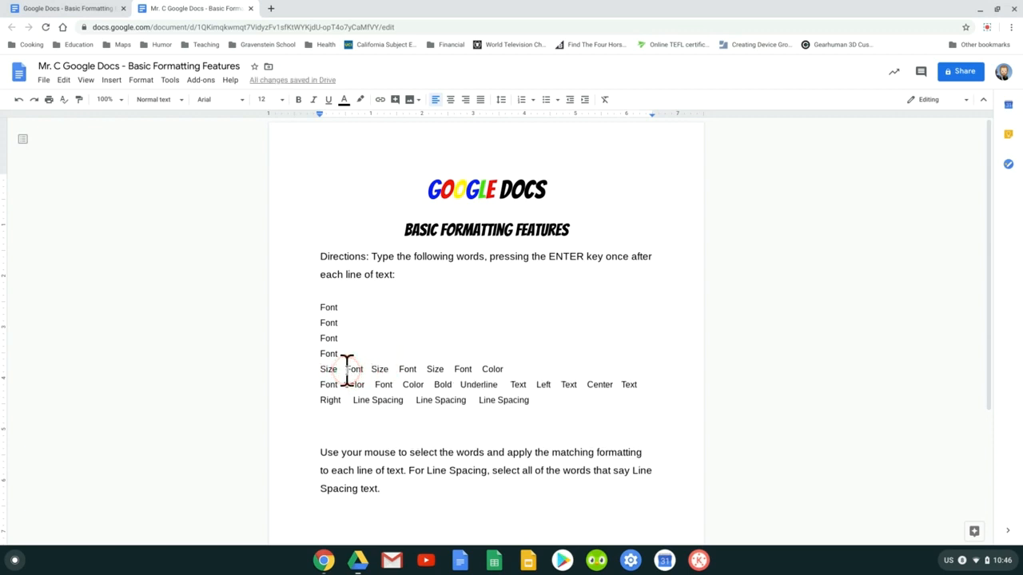
# Step: Split the words "Size", "Font" and "Size" that follow the four "Font" lines onto separate lines
pyautogui.click(422, 342)
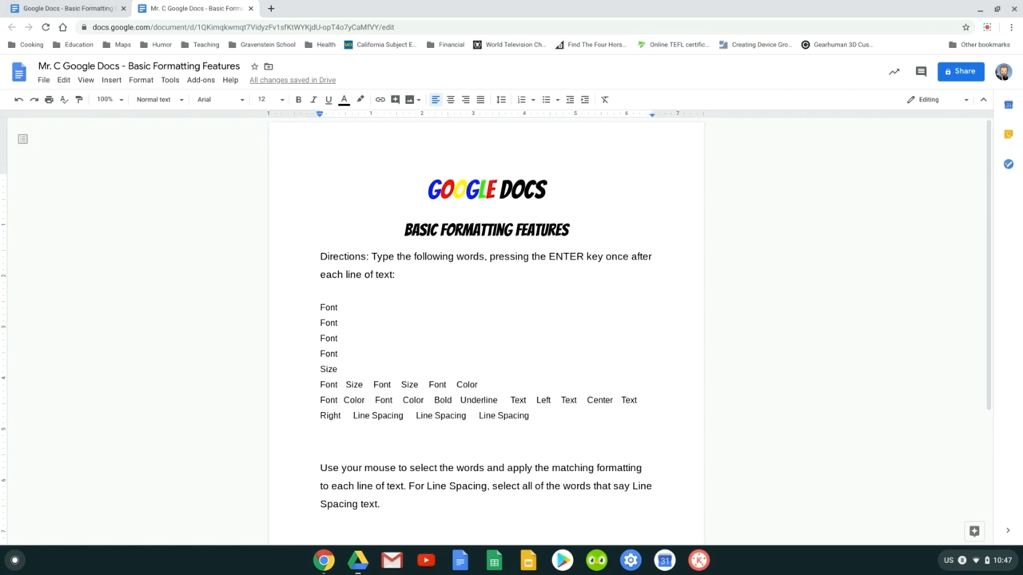
pyautogui.click(345, 384)
pyautogui.press('Return')
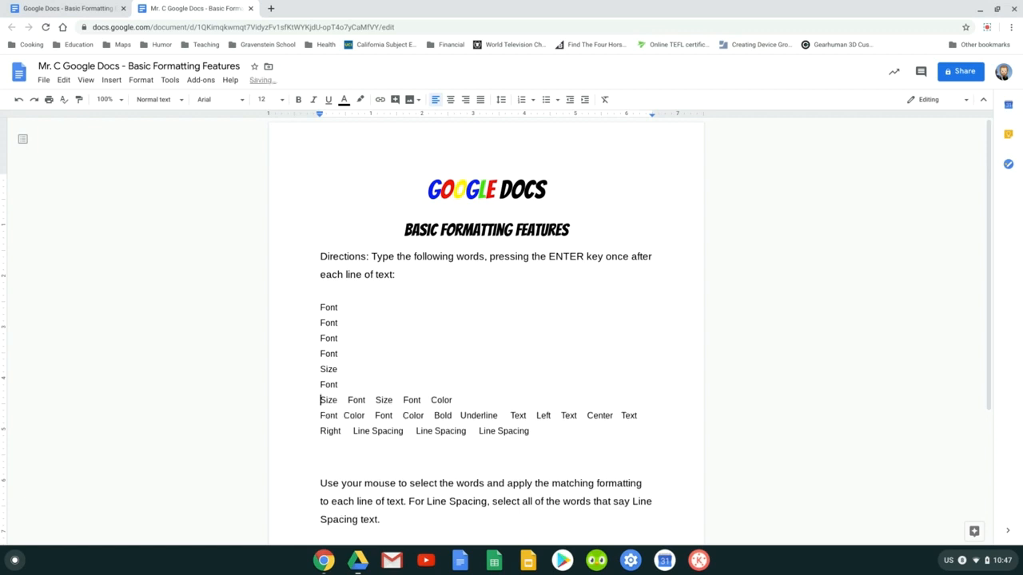
pyautogui.click(340, 399)
pyautogui.press('Return')
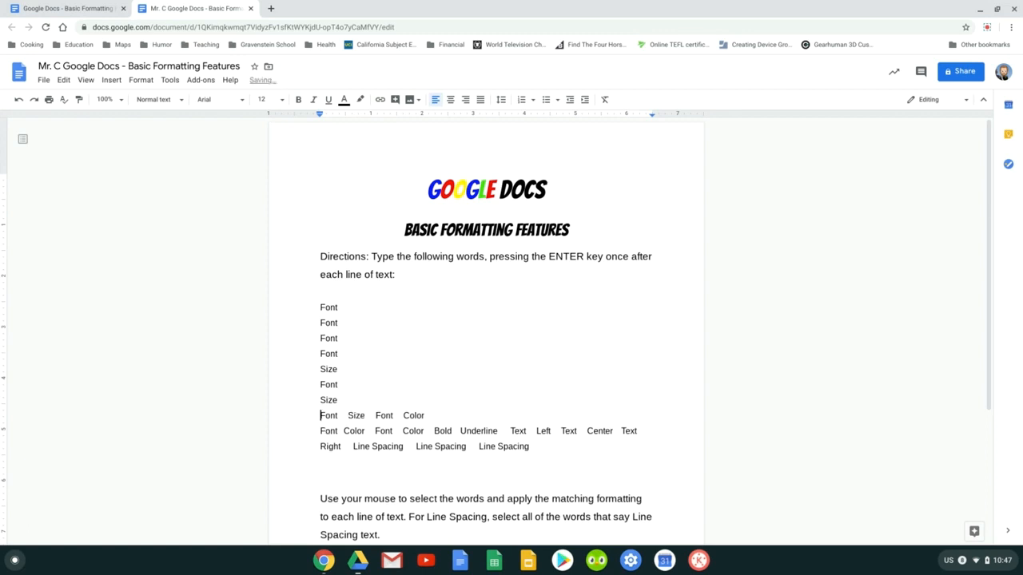
# Step: Move the next "Font" and "Size" onto their own lines, before the first "Font Color" pair
pyautogui.press('Right')
pyautogui.press('Right')
pyautogui.press('Right')
pyautogui.press('Right')
pyautogui.press('Right')
pyautogui.press('Return')
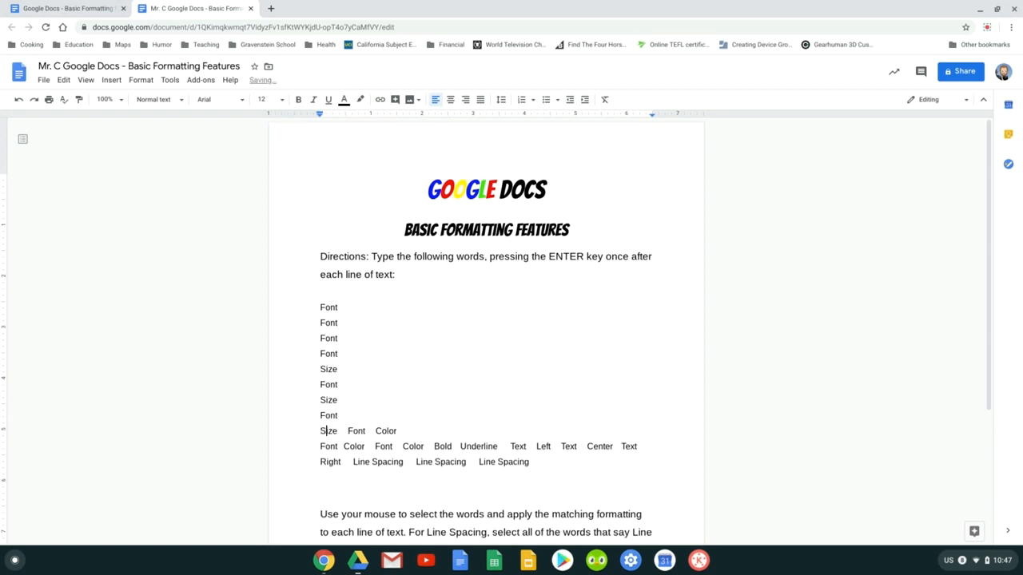
pyautogui.press('Right')
pyautogui.press('Right')
pyautogui.press('Right')
pyautogui.press('Right')
pyautogui.press('Right')
pyautogui.press('Return')
# Step: Split the first two "Font Color" pairs so that each word stands on its own line
pyautogui.press('Right')
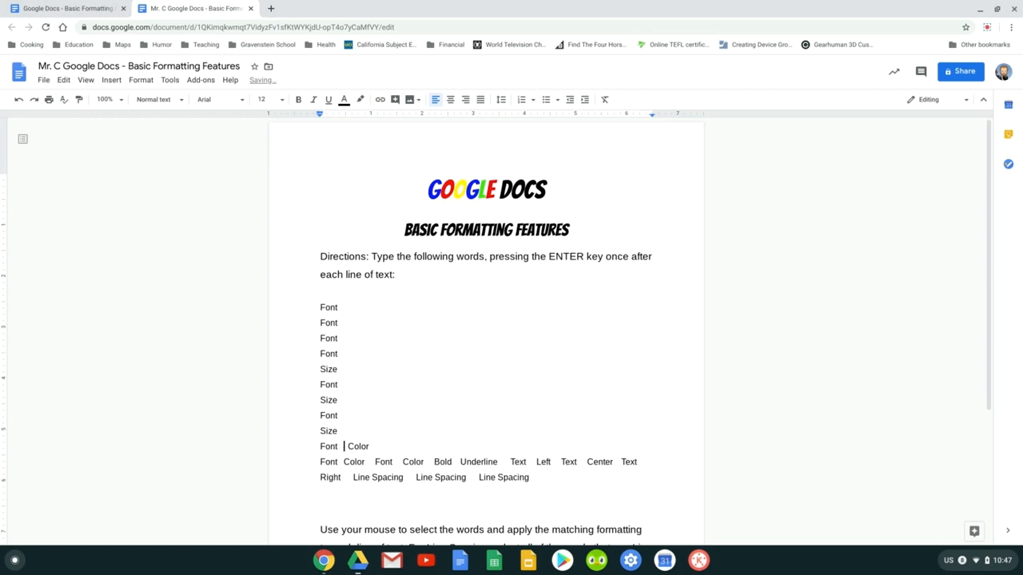
pyautogui.press('Return')
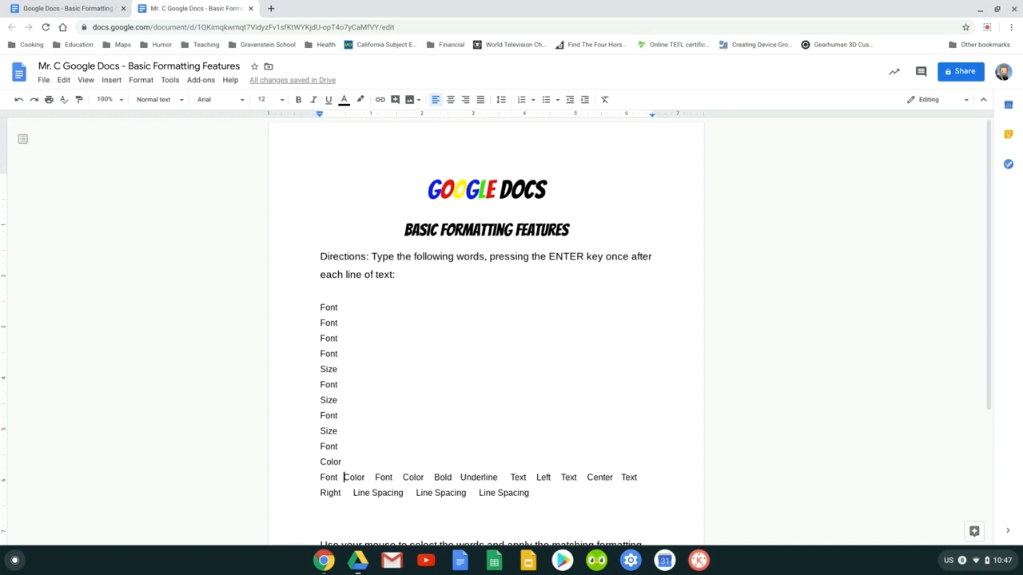
pyautogui.press('Return')
pyautogui.scroll(-3, 400, 346)
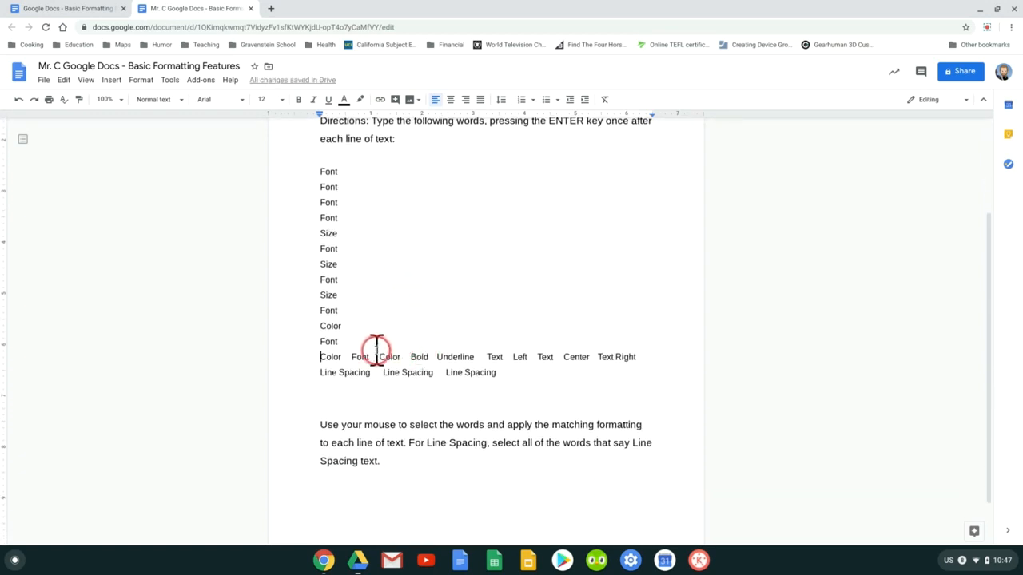
pyautogui.click(353, 356)
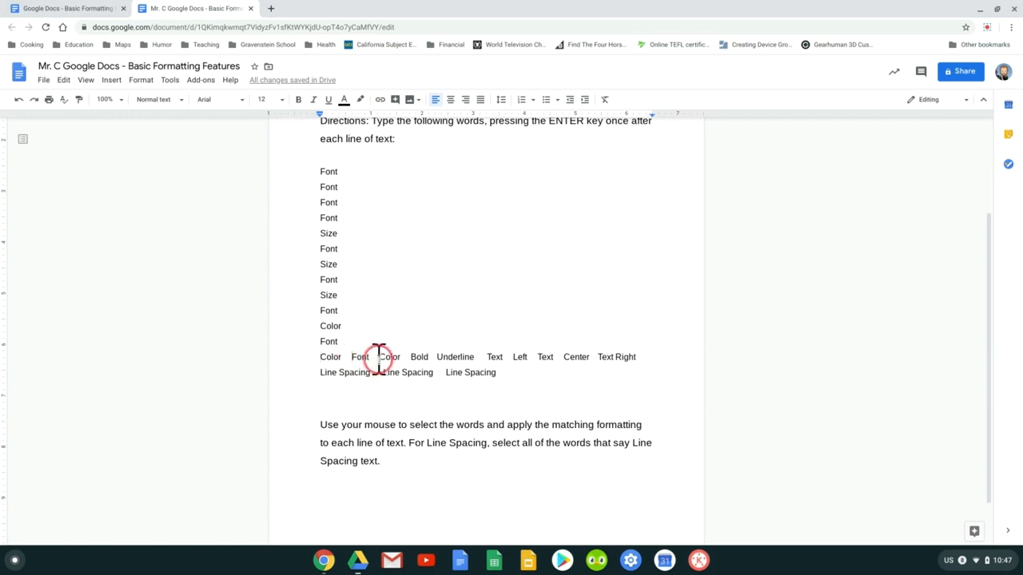
pyautogui.press('Return')
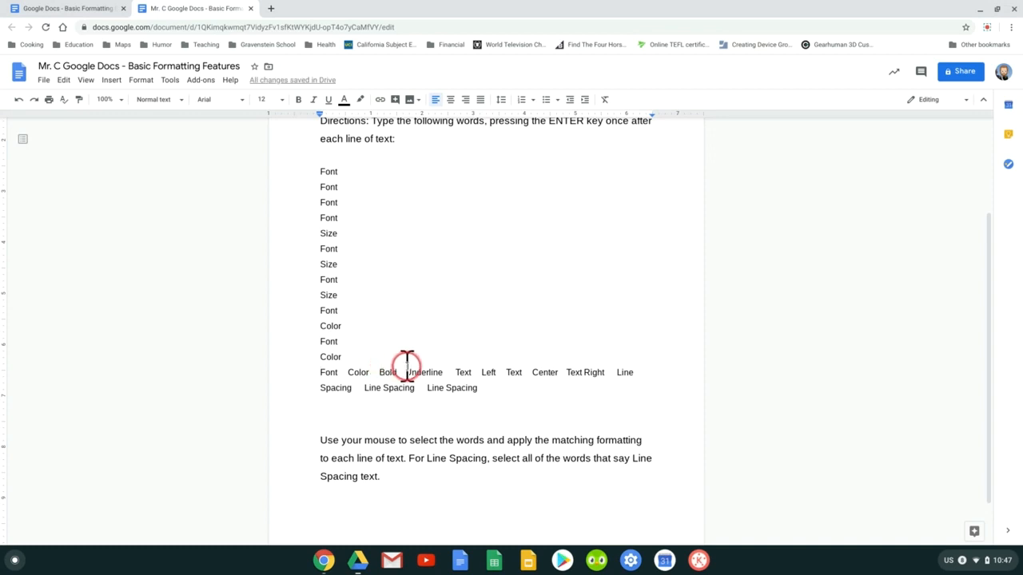
# Step: Replace the word "Color" before "Bold" with a line break, and undo the replacement
pyautogui.doubleClick(358, 372)
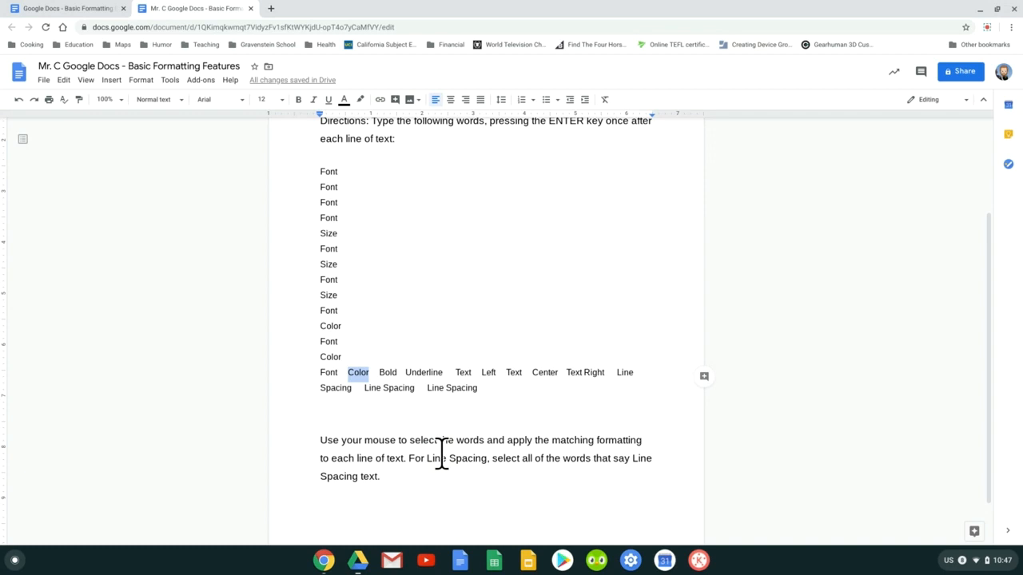
pyautogui.press('Return')
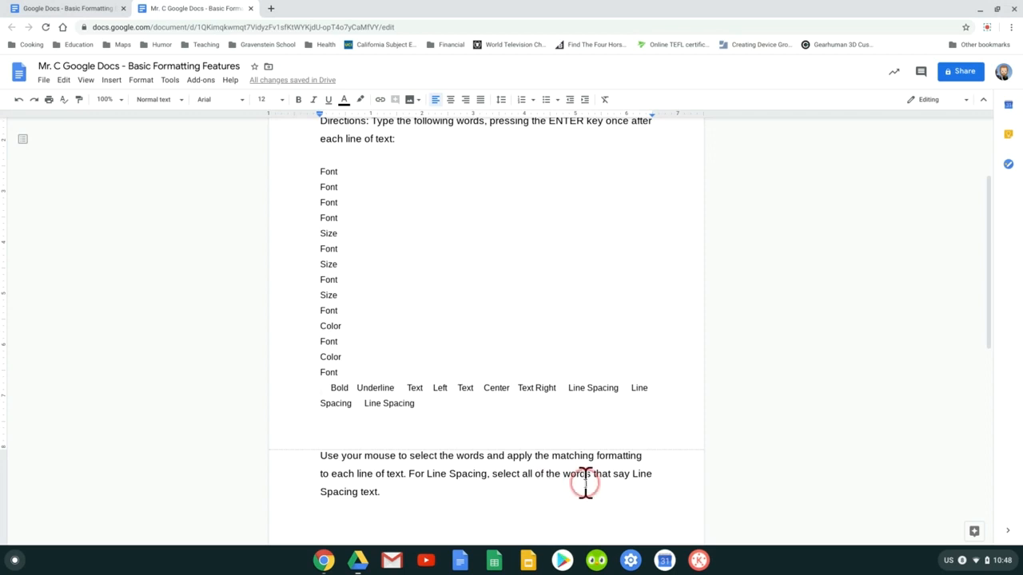
pyautogui.click(19, 100)
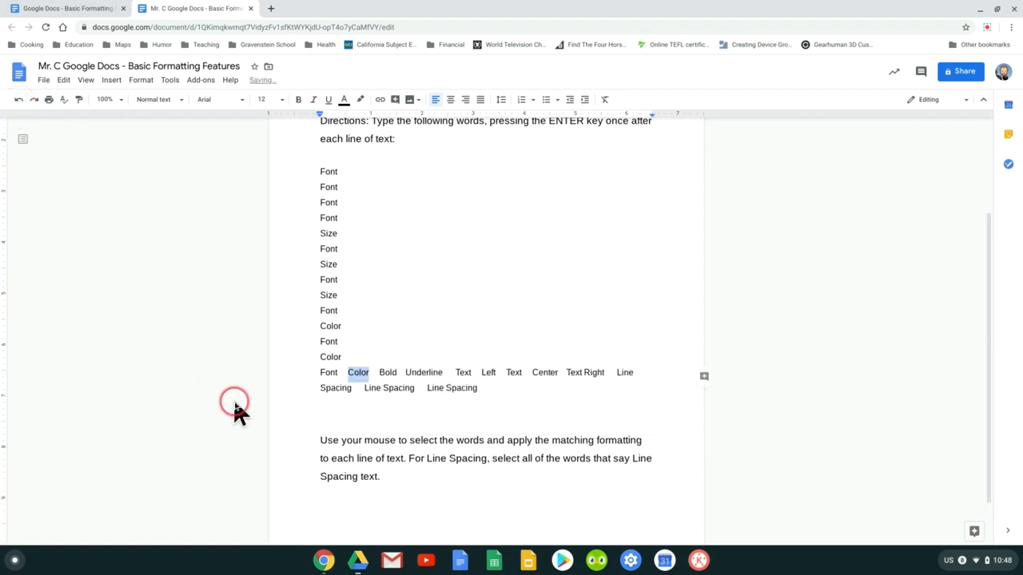
# Step: Put the last "Font" and "Color" before "Bold" on separate lines
pyautogui.click(349, 371)
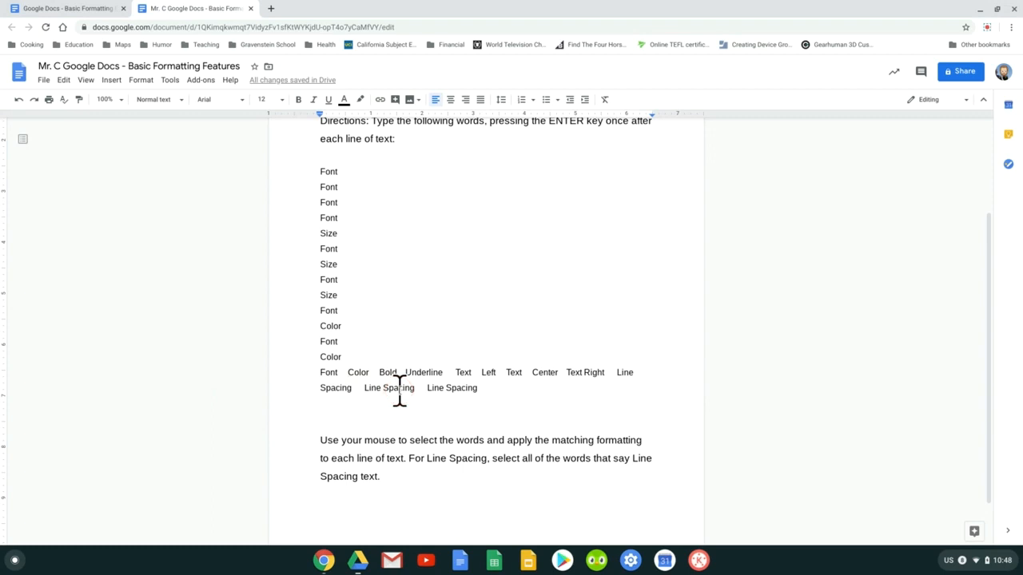
pyautogui.press('Return')
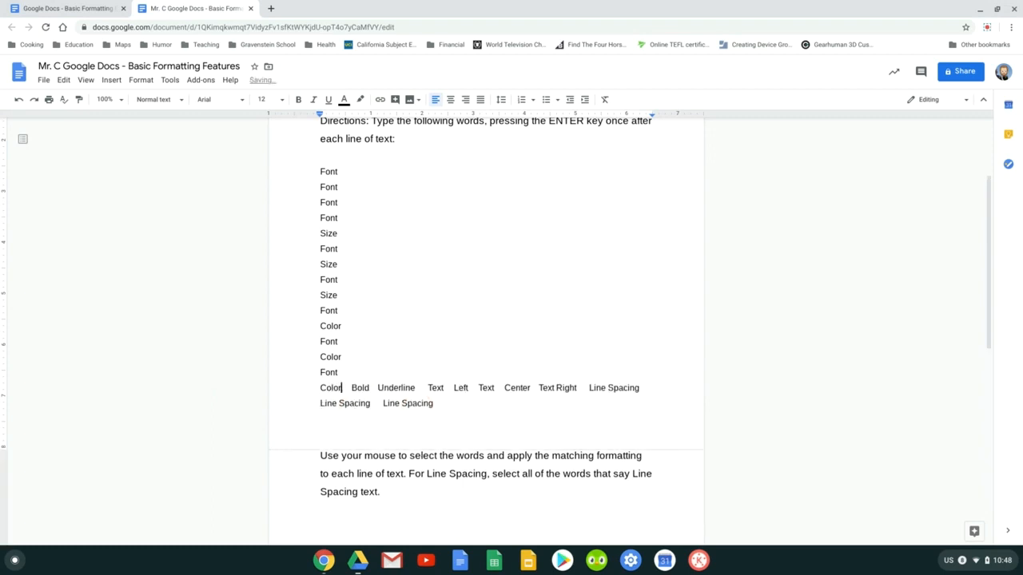
pyautogui.press('Right')
pyautogui.press('Right')
pyautogui.press('Right')
pyautogui.press('Right')
pyautogui.press('Return')
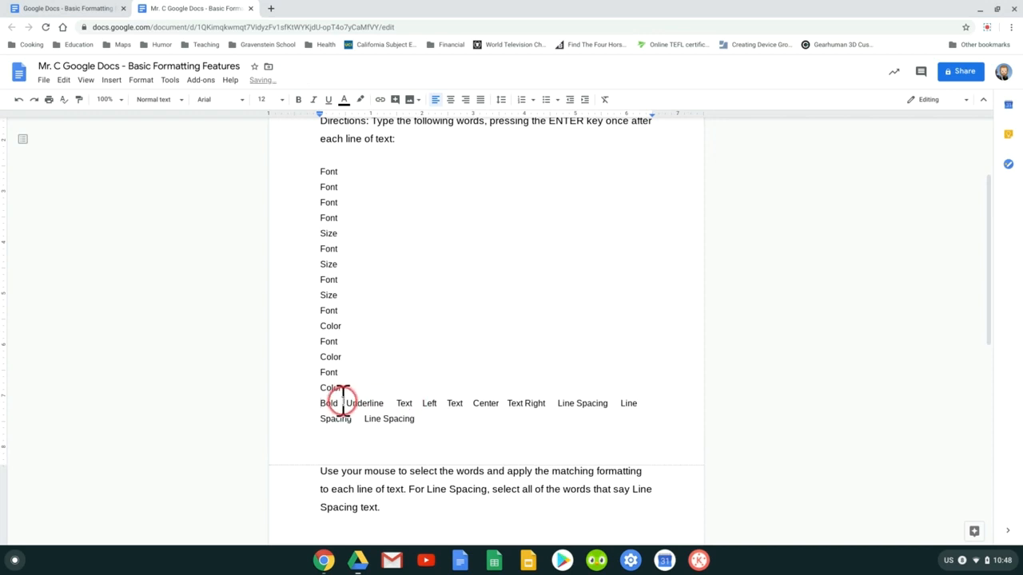
# Step: Insert a line break after "Bold" so that "Underline" starts a new line
pyautogui.press('Right')
pyautogui.press('Right')
pyautogui.press('Right')
pyautogui.press('Right')
pyautogui.press('Right')
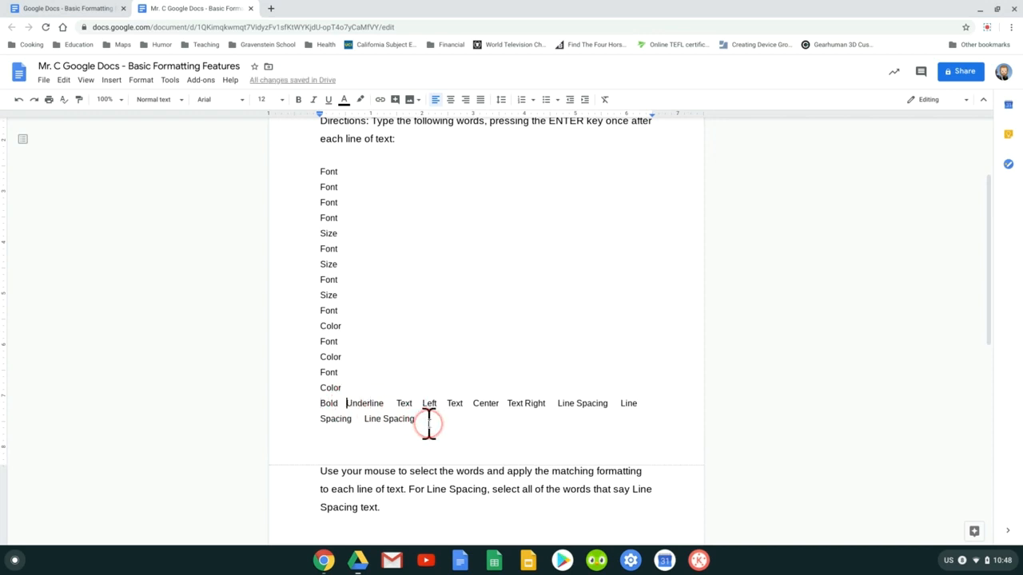
pyautogui.press('Return')
# Step: Insert a line break after "Underline" so that the first "Text" starts a new line
pyautogui.press('Right')
pyautogui.press('Right')
pyautogui.press('Right')
pyautogui.press('Right')
pyautogui.press('Right')
pyautogui.press('Right')
pyautogui.press('Right')
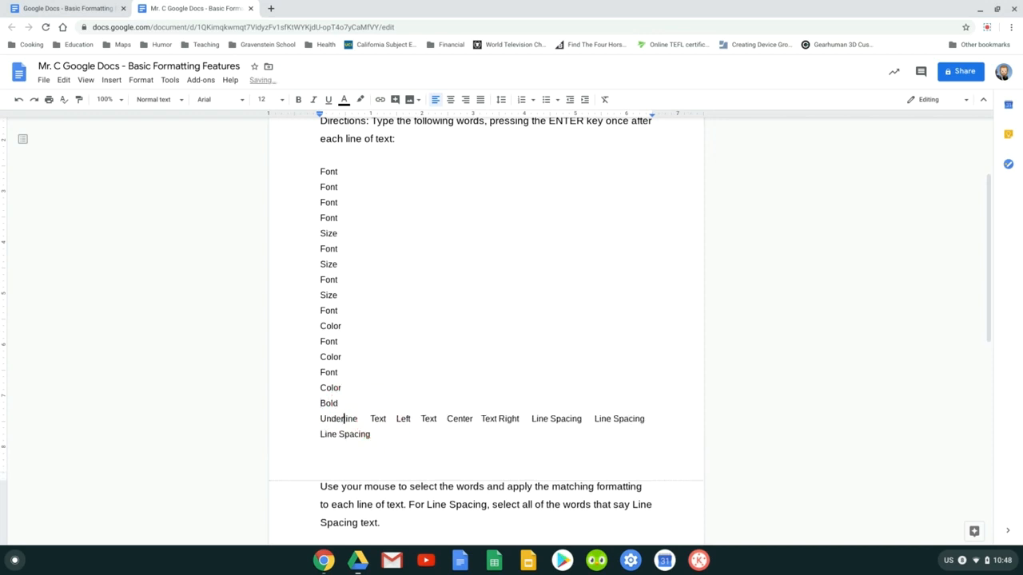
pyautogui.press('Right')
pyautogui.press('Right')
pyautogui.press('Right')
pyautogui.press('Right')
pyautogui.press('Right')
pyautogui.press('Return')
# Step: Split "Text", "Left", "Text" and "Center" so that each word starts on its own line
pyautogui.click(347, 434)
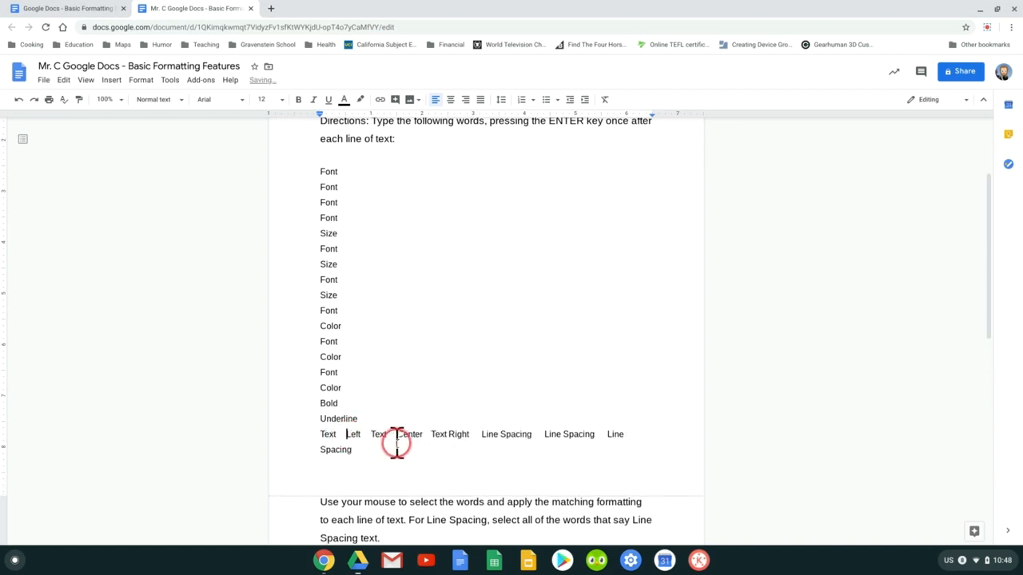
pyautogui.press('Return')
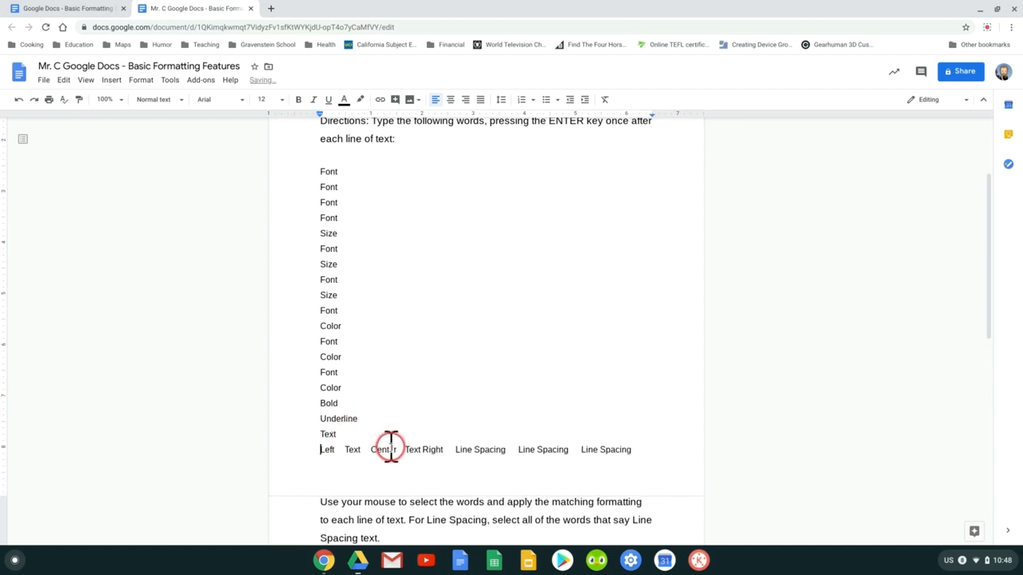
pyautogui.click(346, 449)
pyautogui.press('Return')
pyautogui.click(342, 464)
pyautogui.press('Return')
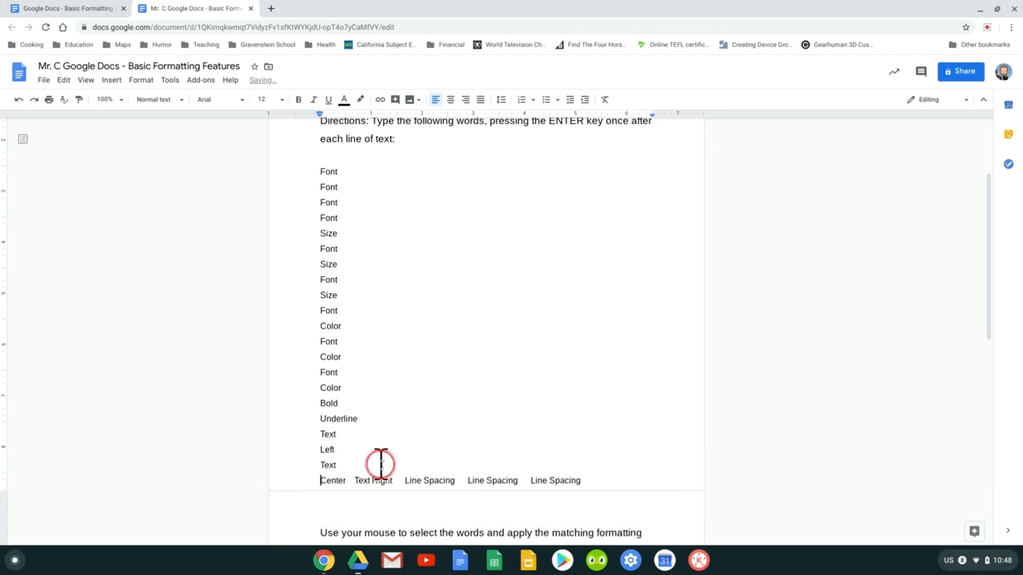
# Step: Move "Text Right" and the first "Line Spacing" onto separate new lines below "Center"
pyautogui.scroll(-1, 381, 463)
pyautogui.click(353, 429)
pyautogui.press('Return')
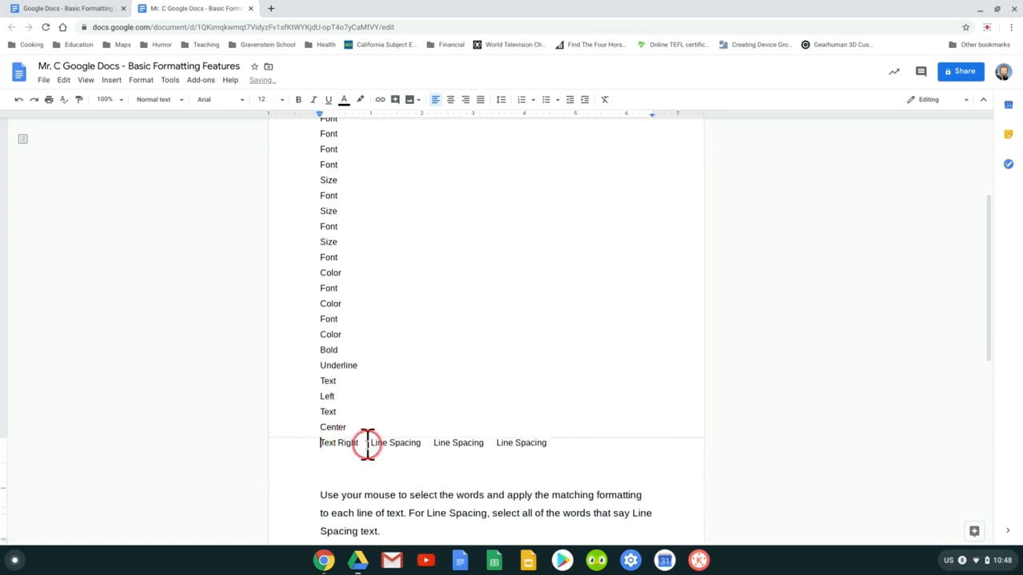
pyautogui.click(366, 442)
pyautogui.press('Return')
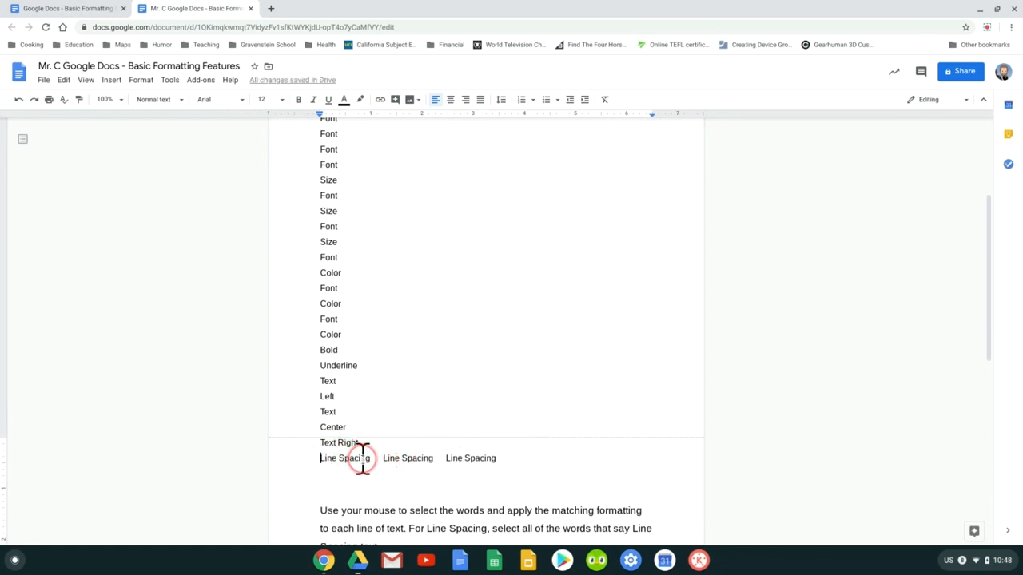
# Step: Rejoin the split words as "Text Left" and "Text Center", each on one line, removing the extra space before "Center"
pyautogui.click(319, 397)
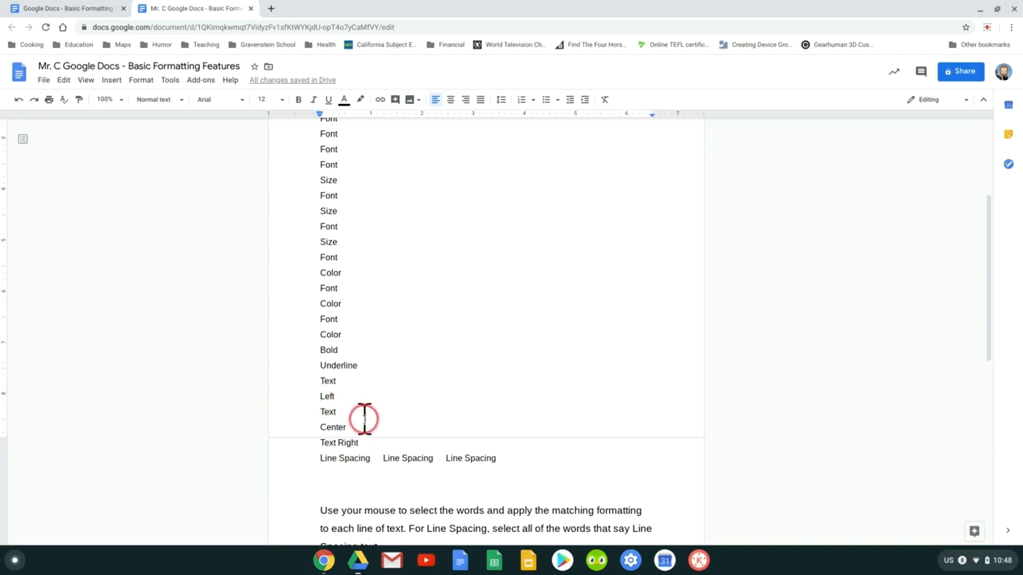
pyautogui.press('BackSpace')
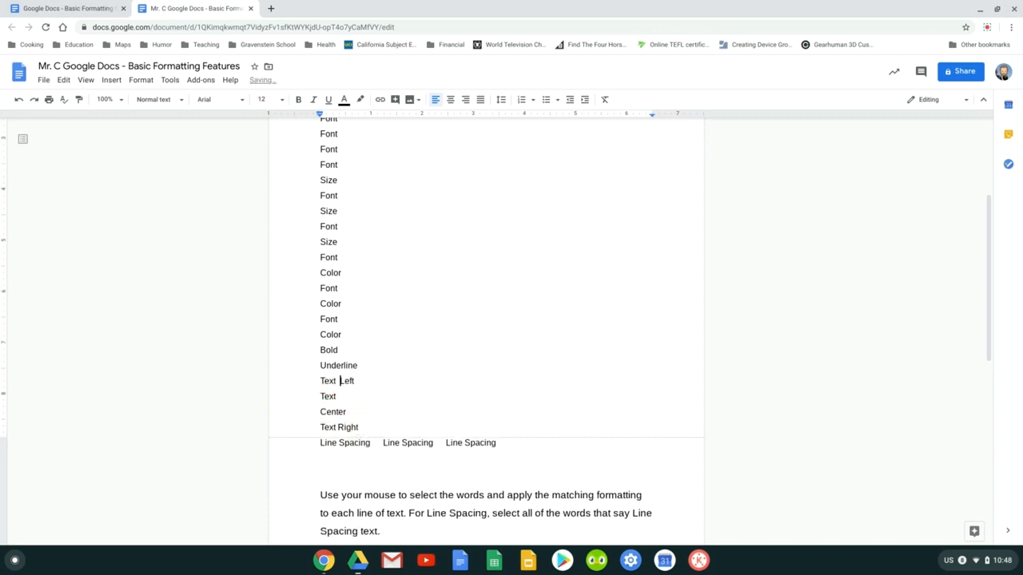
pyautogui.click(320, 411)
pyautogui.press('BackSpace')
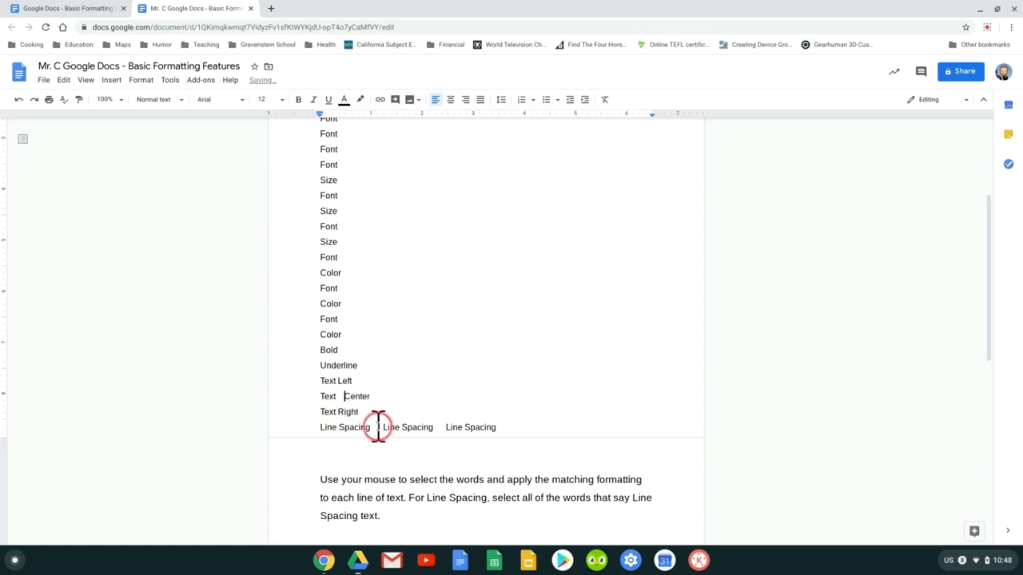
pyautogui.press('BackSpace')
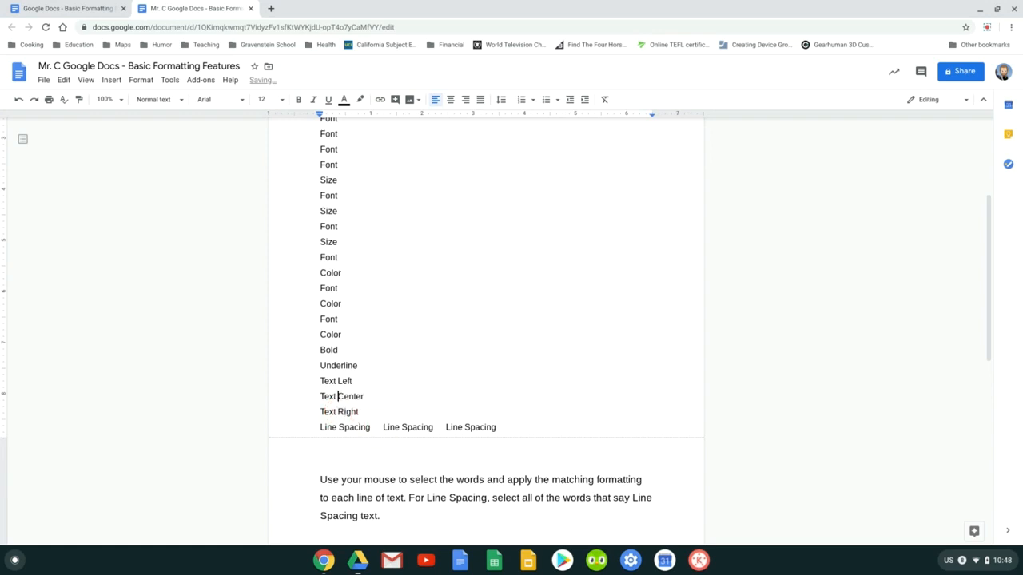
# Step: Put each of the three "Line Spacing" entries on its own line and delete the leading space before the last one
pyautogui.click(384, 427)
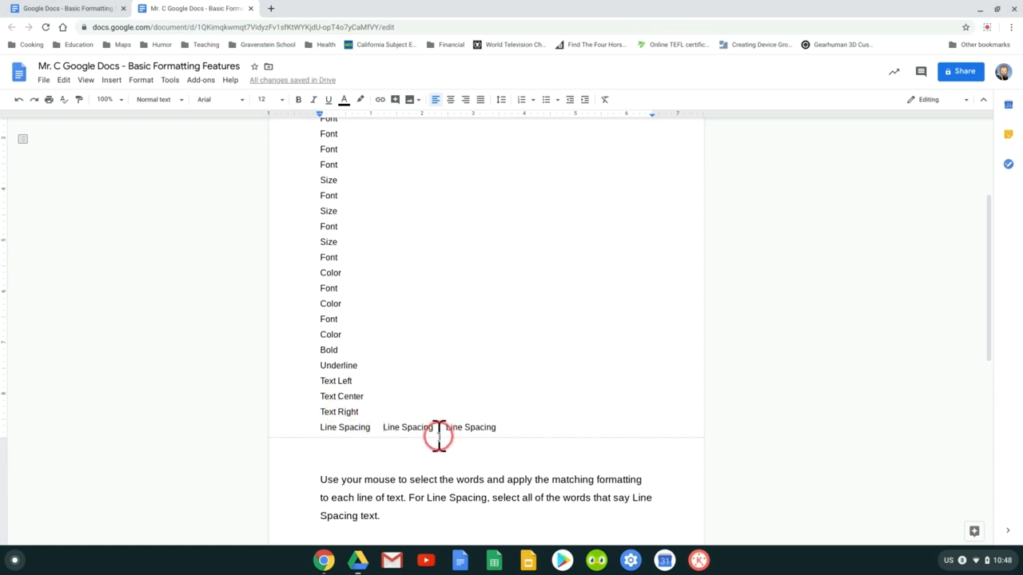
pyautogui.press('Return')
pyautogui.click(382, 442)
pyautogui.press('Return')
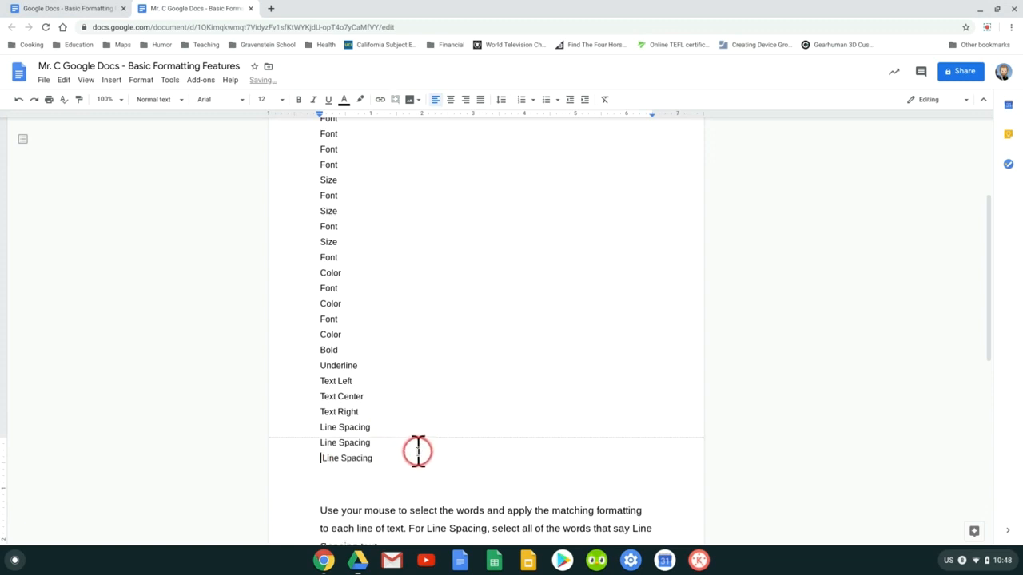
pyautogui.press('Delete')
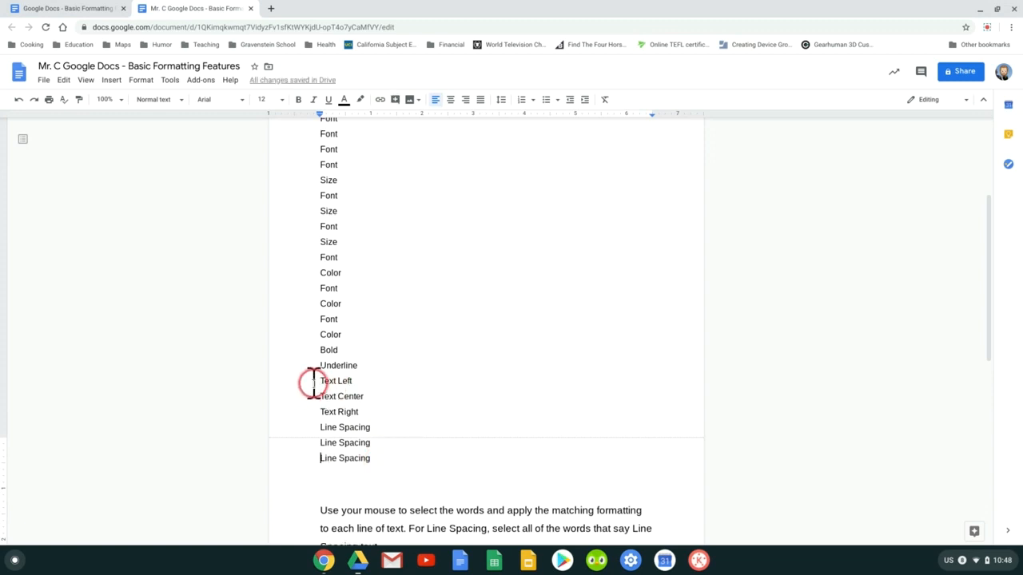
# Step: Review the finished word list and read the closing directions about applying the matching formatting to each line
pyautogui.moveTo(319, 382); pyautogui.dragTo(381, 449)
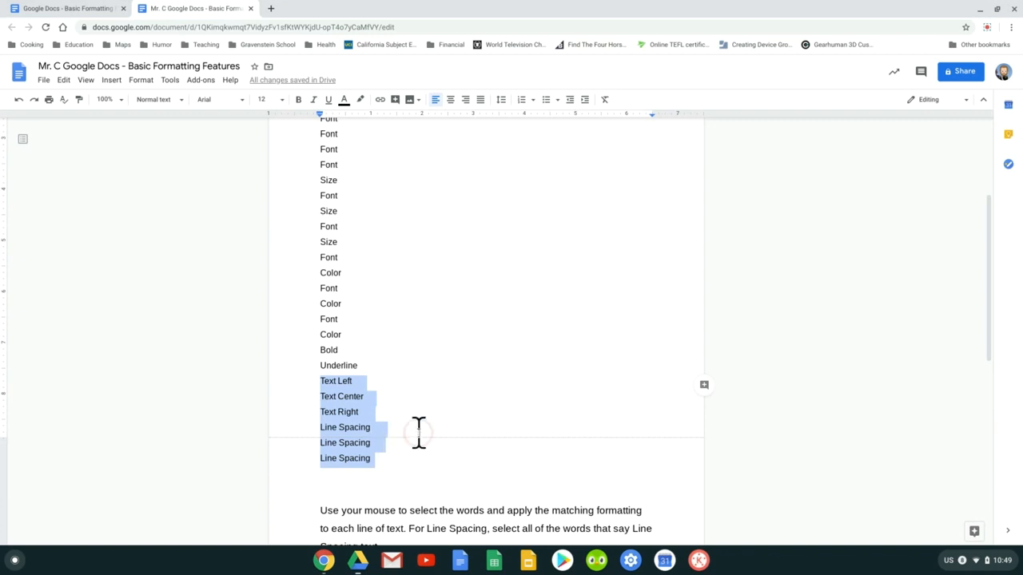
pyautogui.scroll(-1, 454, 438)
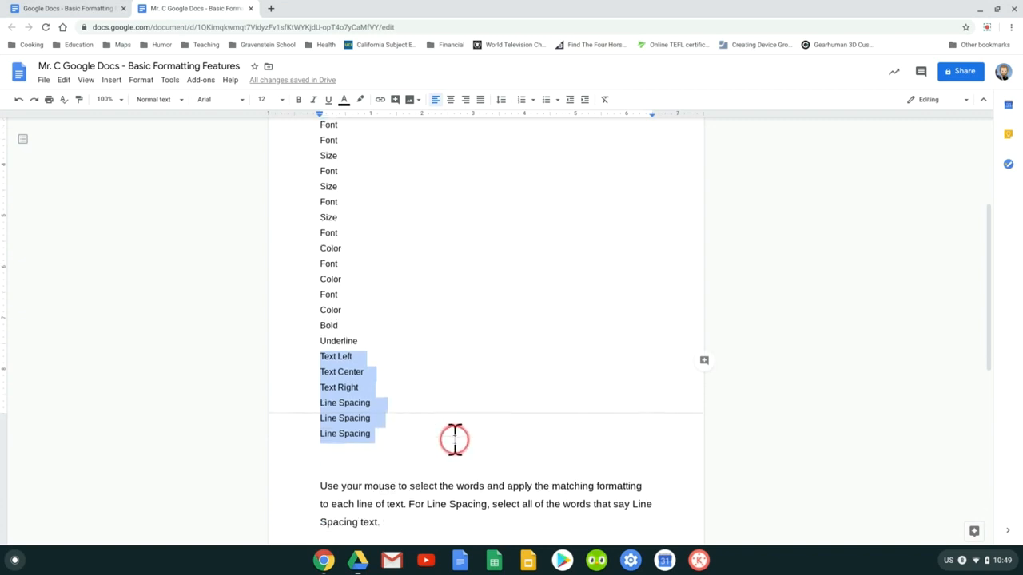
pyautogui.click(401, 411)
pyautogui.scroll(-1, 416, 420)
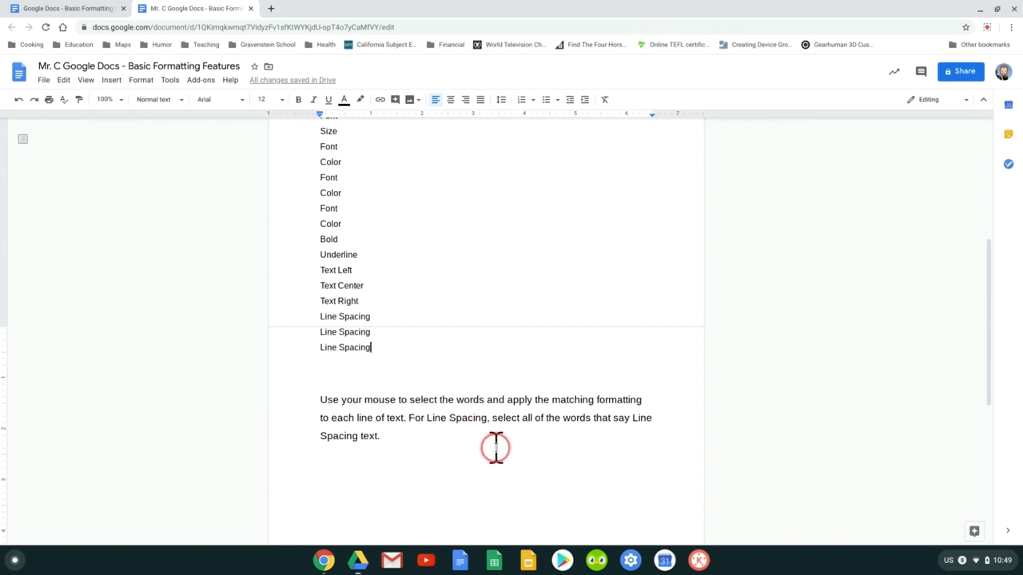
pyautogui.click(455, 452)
pyautogui.scroll(3, 464, 461)
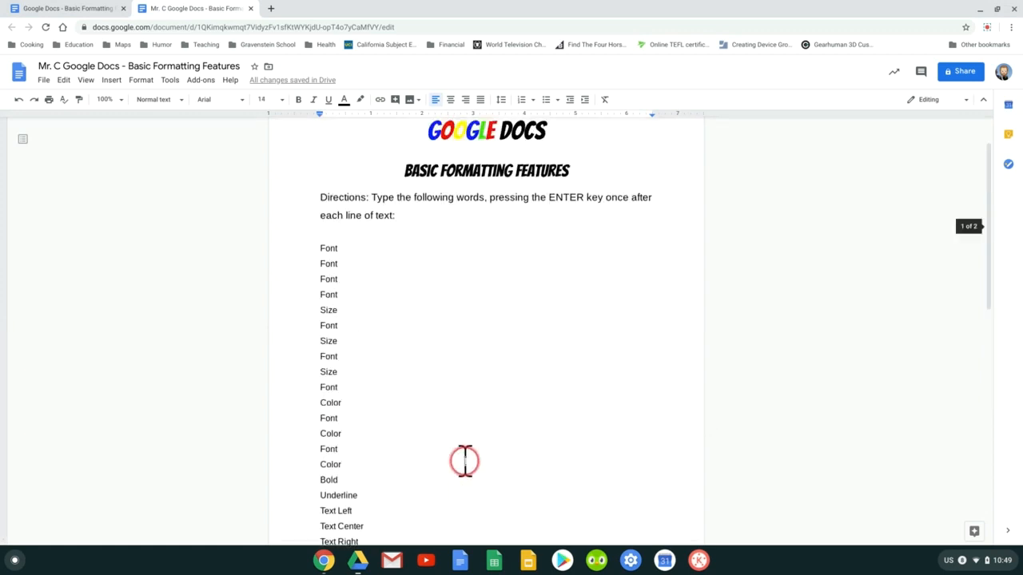
pyautogui.scroll(-2, 464, 461)
pyautogui.scroll(3, 464, 461)
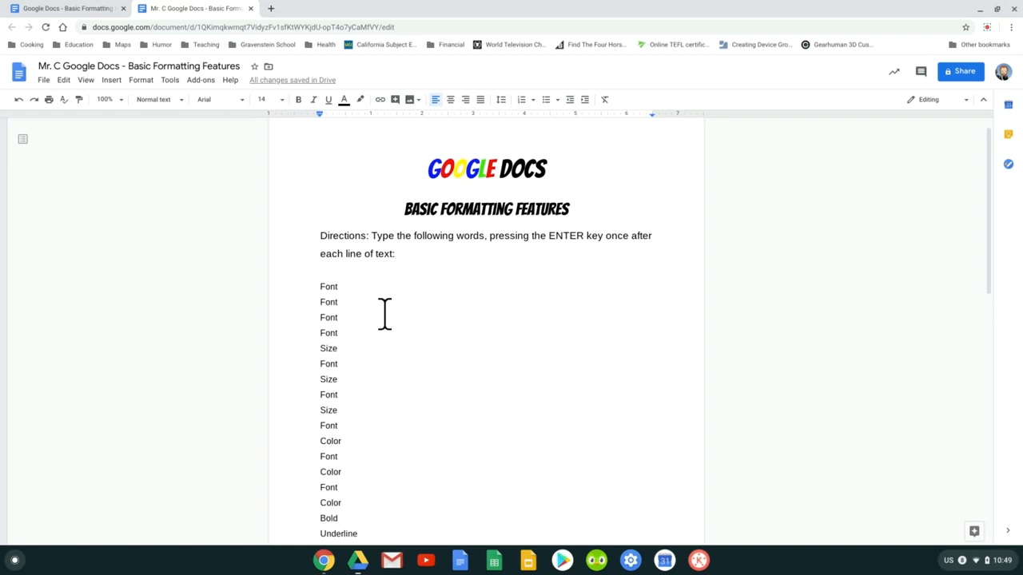
# Step: Try to change the first "Font" to Great Vibes with only the cursor placed inside the word
pyautogui.click(330, 287)
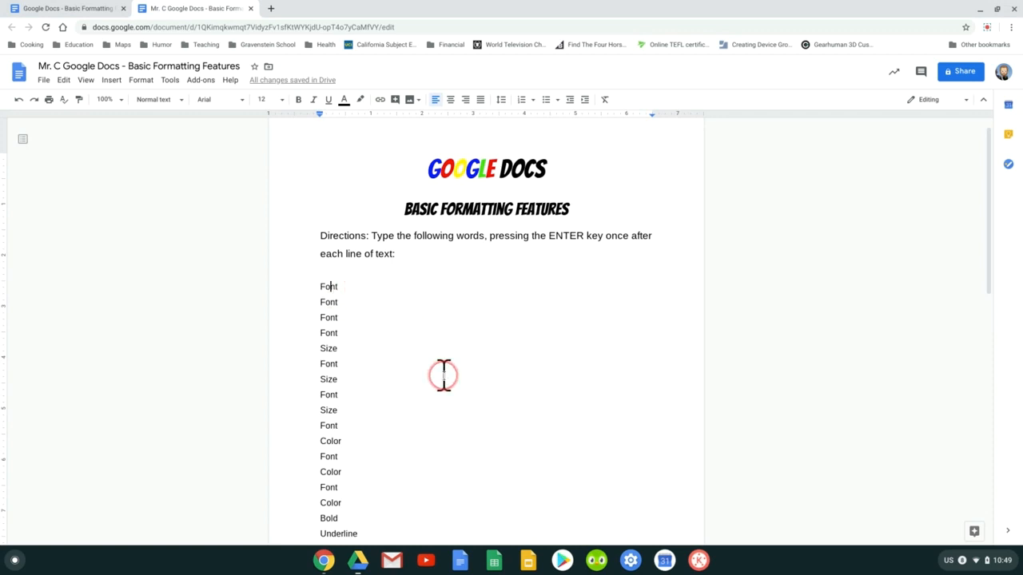
pyautogui.click(224, 100)
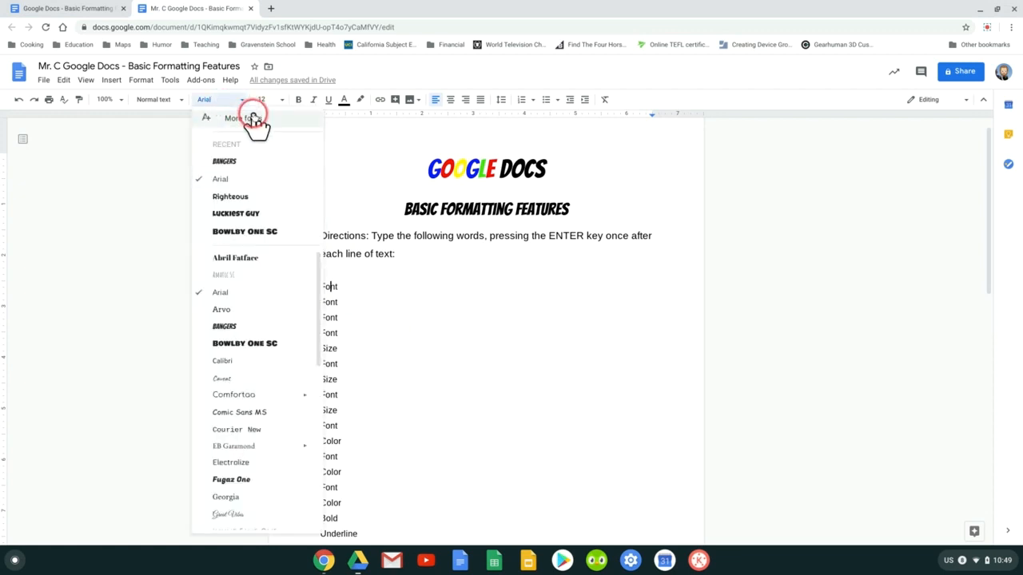
pyautogui.scroll(-1, 254, 346)
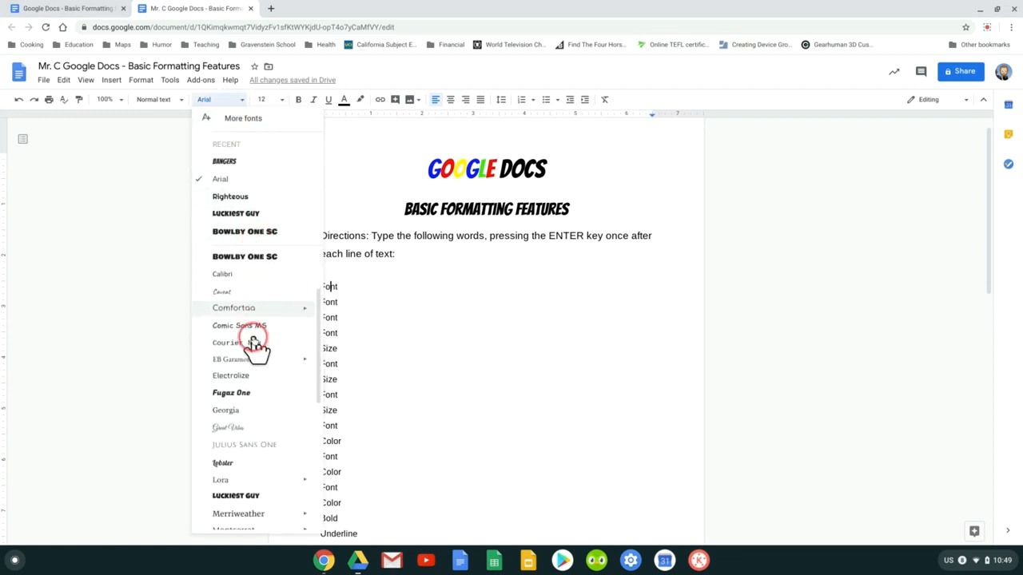
pyautogui.scroll(-1, 254, 345)
pyautogui.click(247, 378)
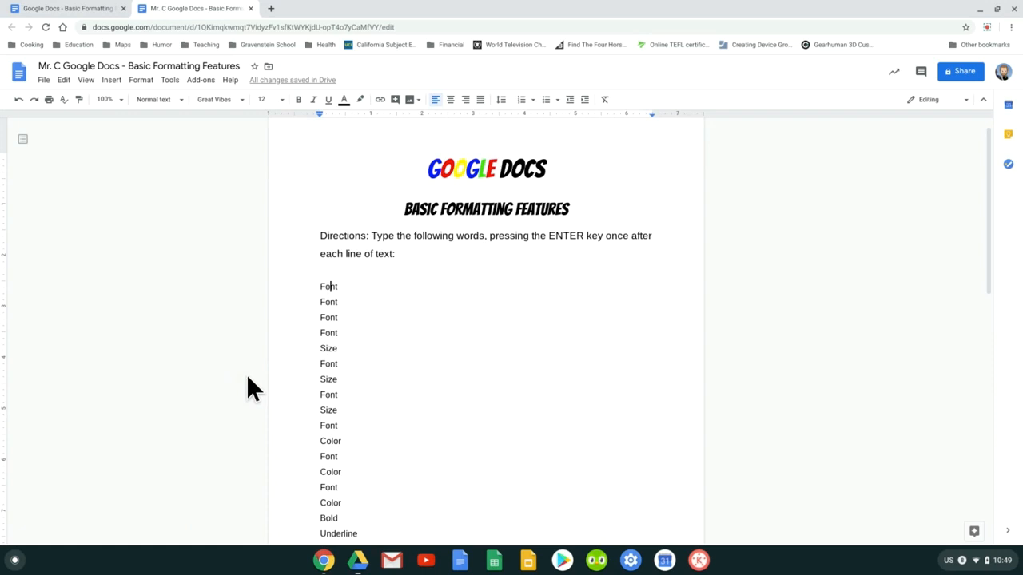
# Step: Select the whole first word "Font" in the list and change its font to Great Vibes
pyautogui.click(326, 284)
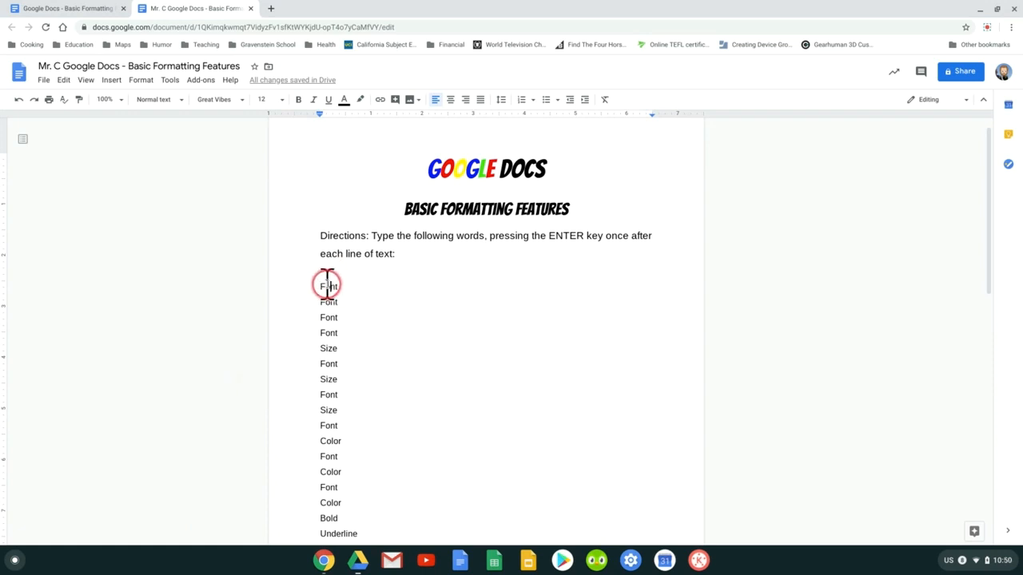
pyautogui.doubleClick(328, 286)
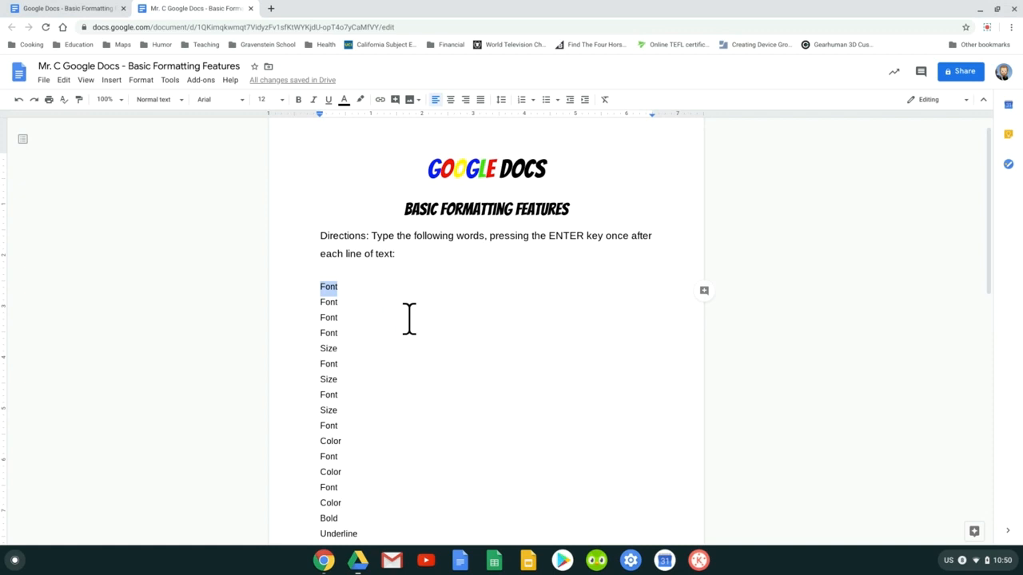
pyautogui.click(245, 101)
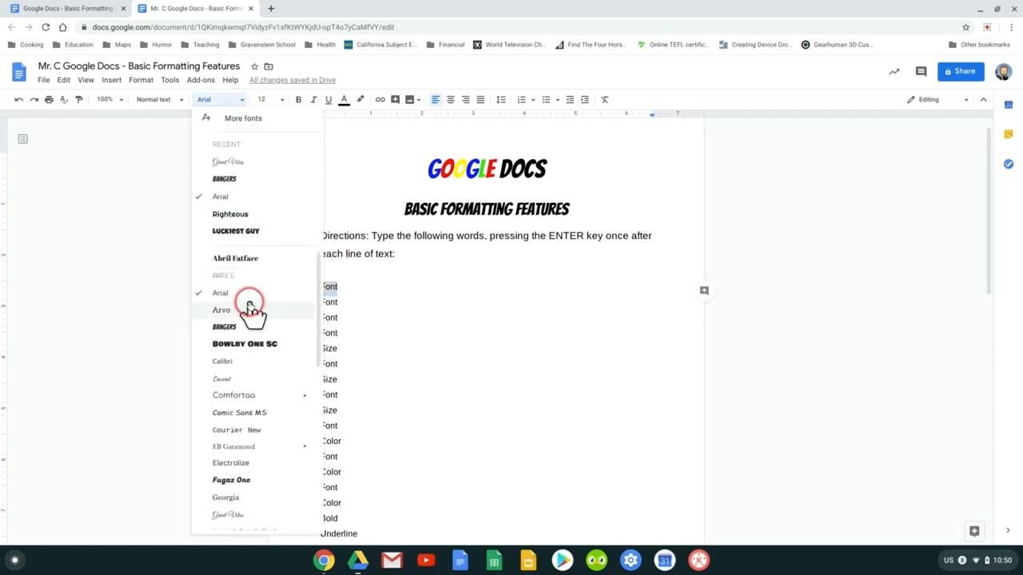
pyautogui.click(248, 162)
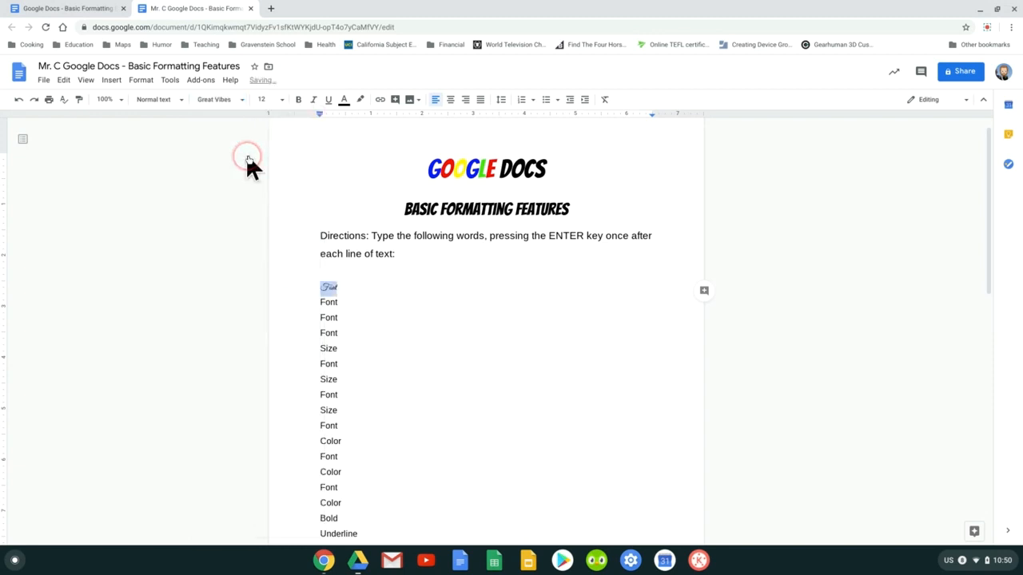
pyautogui.click(458, 334)
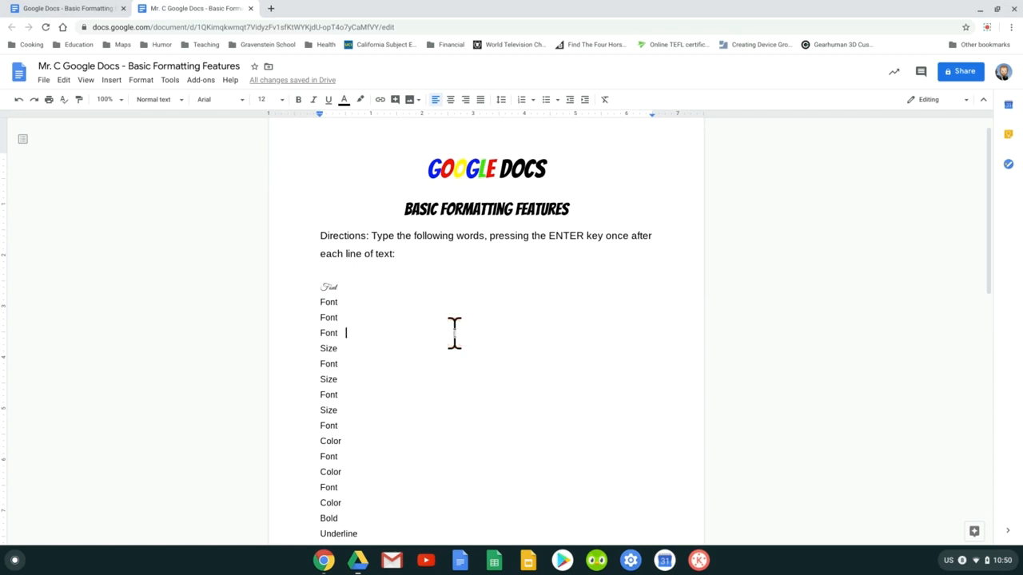
# Step: Set the second "Font" in the list to Caveat and the third "Font" to Righteous
pyautogui.doubleClick(327, 301)
pyautogui.click(227, 108)
pyautogui.click(239, 382)
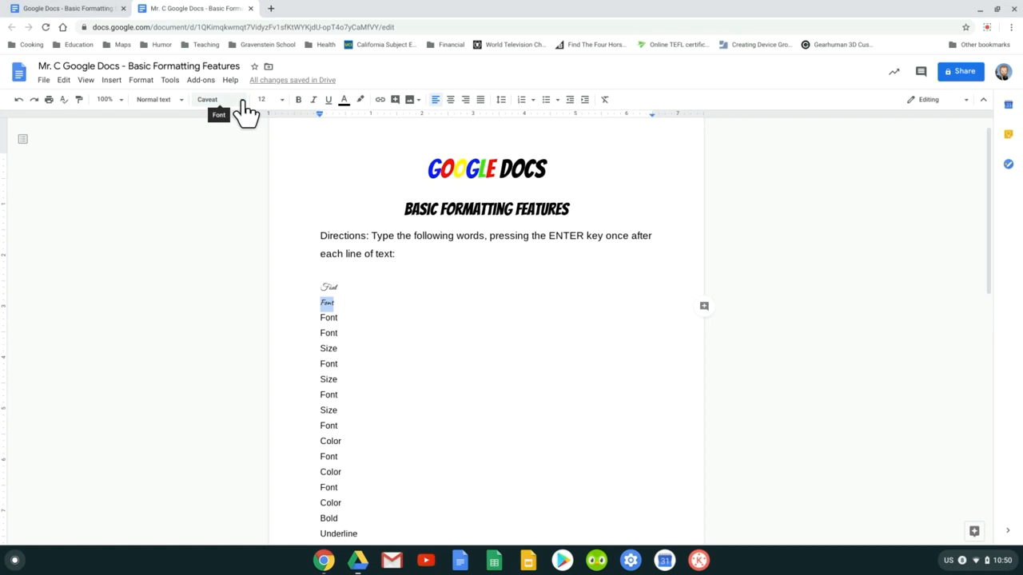
pyautogui.doubleClick(331, 318)
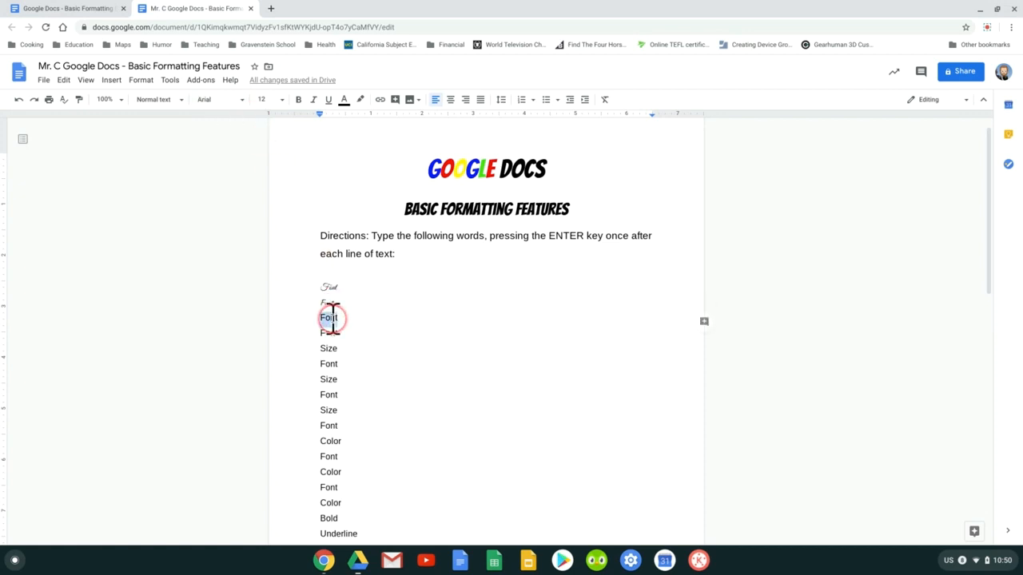
pyautogui.click(234, 101)
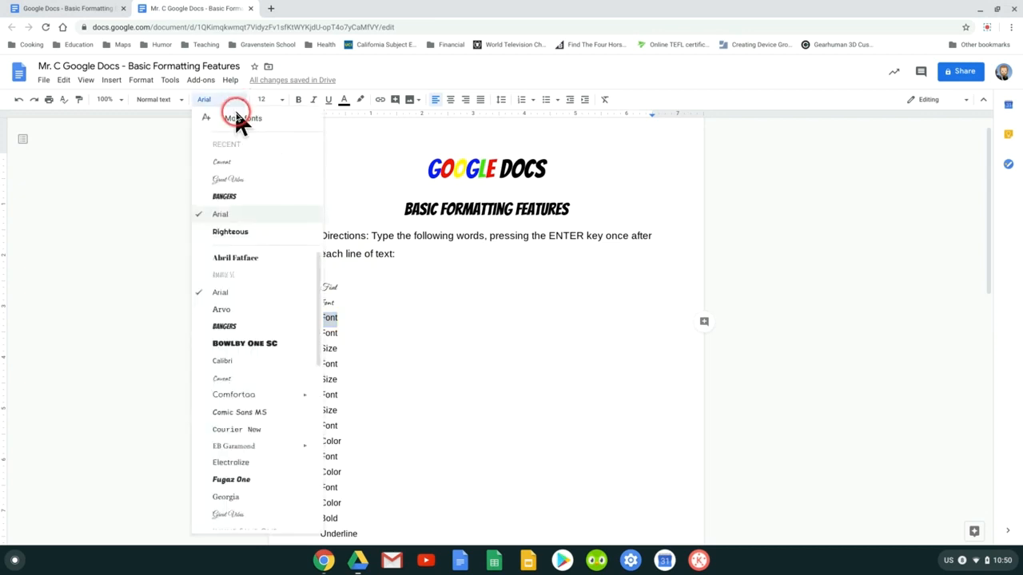
pyautogui.click(232, 232)
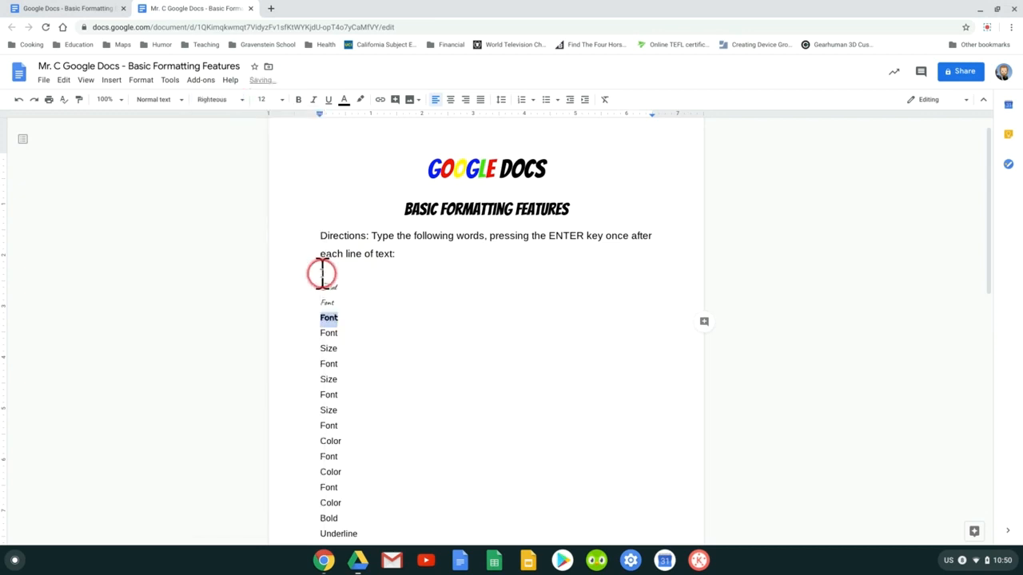
# Step: Set the fourth "Font" in the list, just above the first "Size", to Courier New
pyautogui.doubleClick(329, 334)
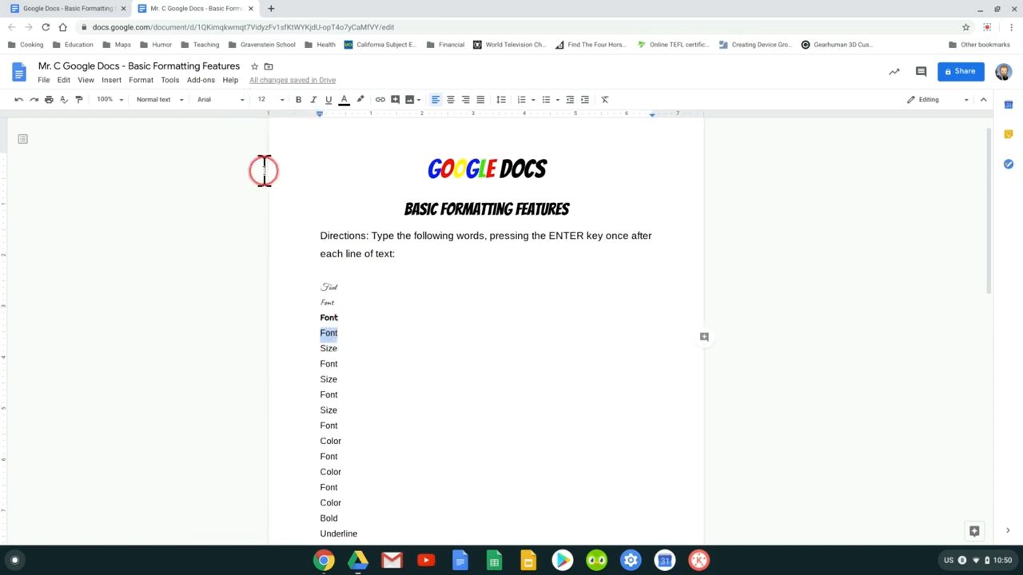
pyautogui.click(231, 101)
pyautogui.scroll(-1, 272, 292)
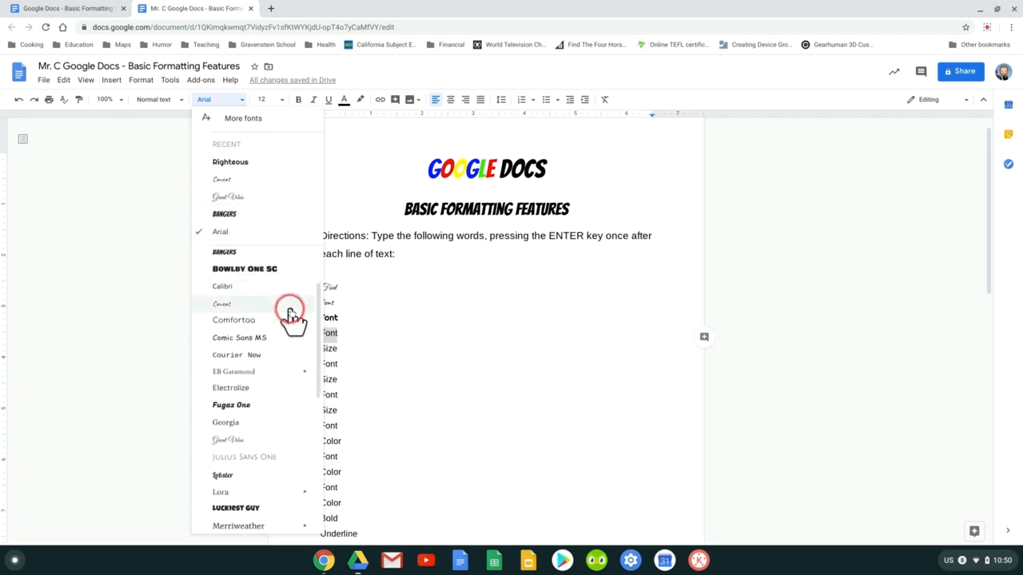
pyautogui.click(260, 356)
pyautogui.click(359, 351)
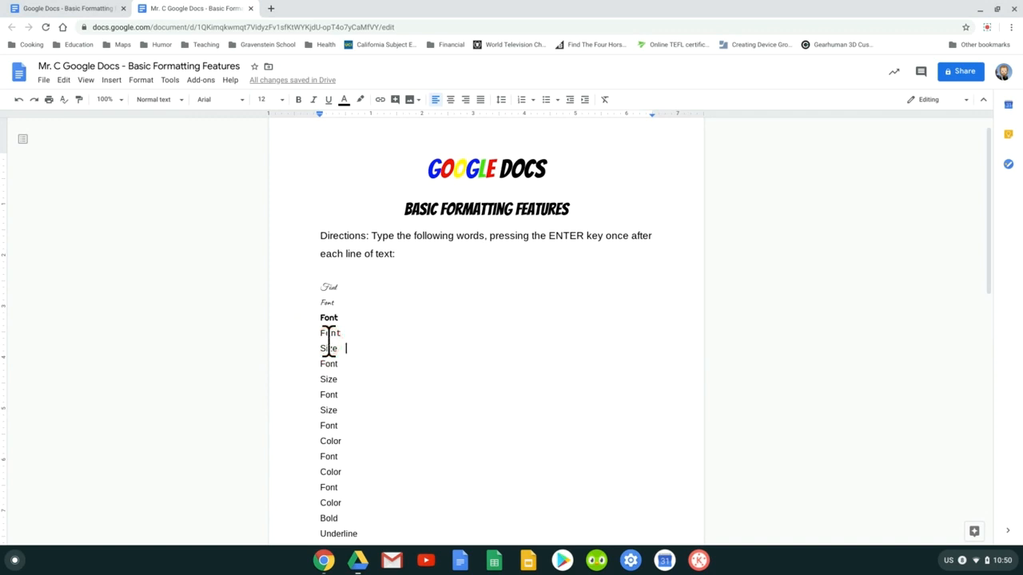
# Step: Set the fifth "Font" in the list to Bowlby One SC and the sixth "Font" to Sriracha
pyautogui.doubleClick(333, 364)
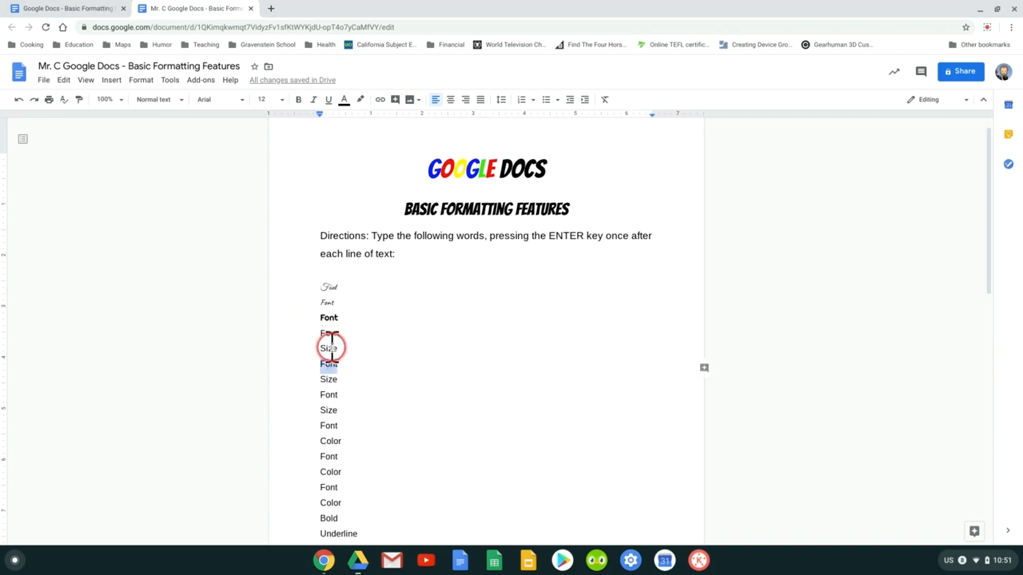
pyautogui.click(231, 99)
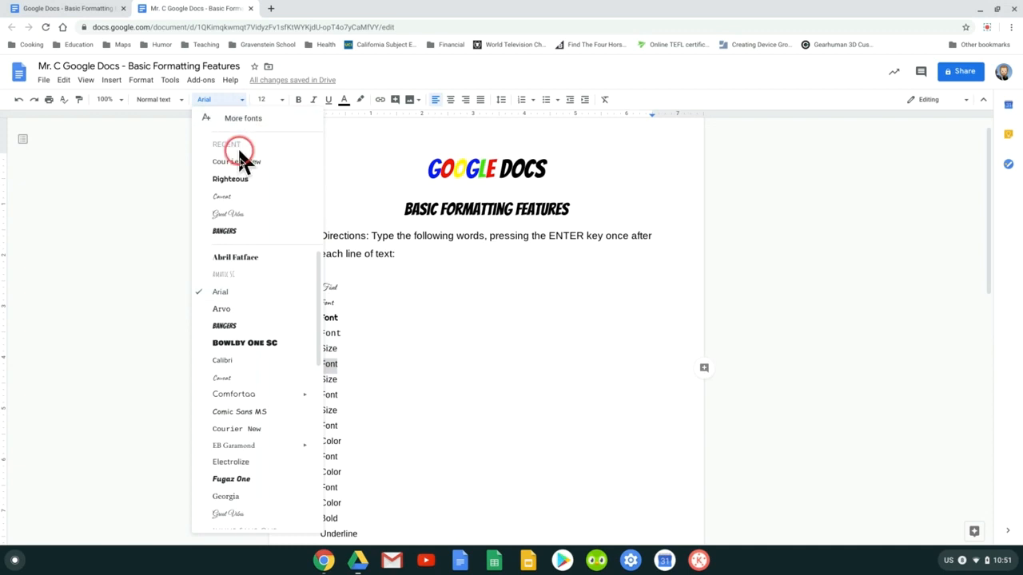
pyautogui.click(242, 343)
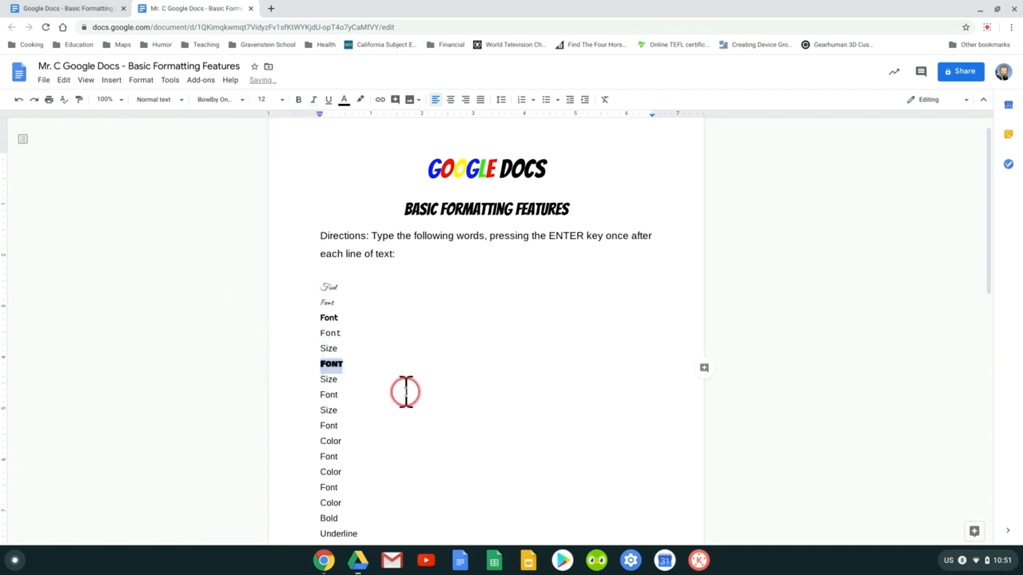
pyautogui.click(328, 395)
pyautogui.doubleClick(329, 395)
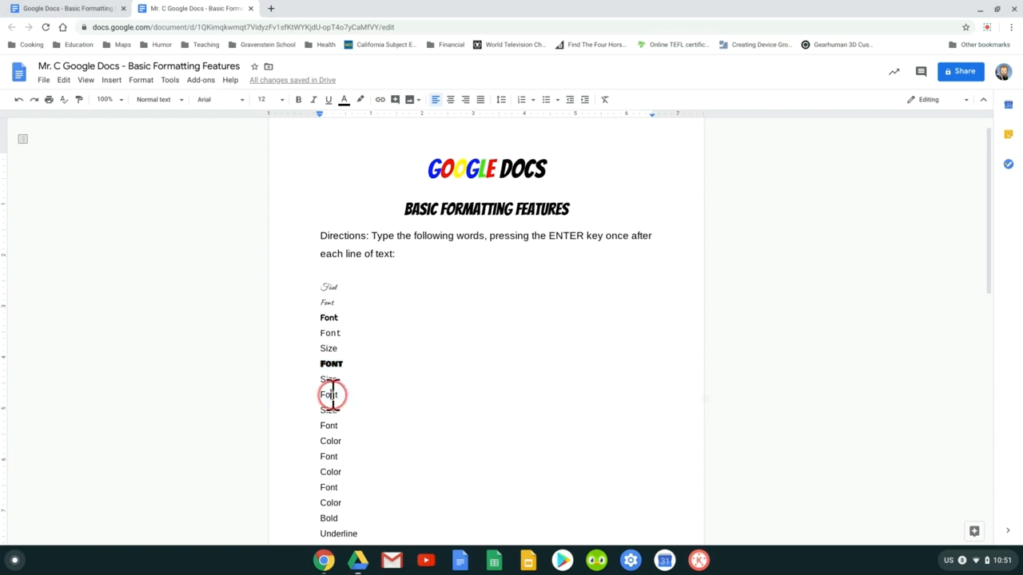
pyautogui.click(223, 100)
pyautogui.scroll(-10, 263, 427)
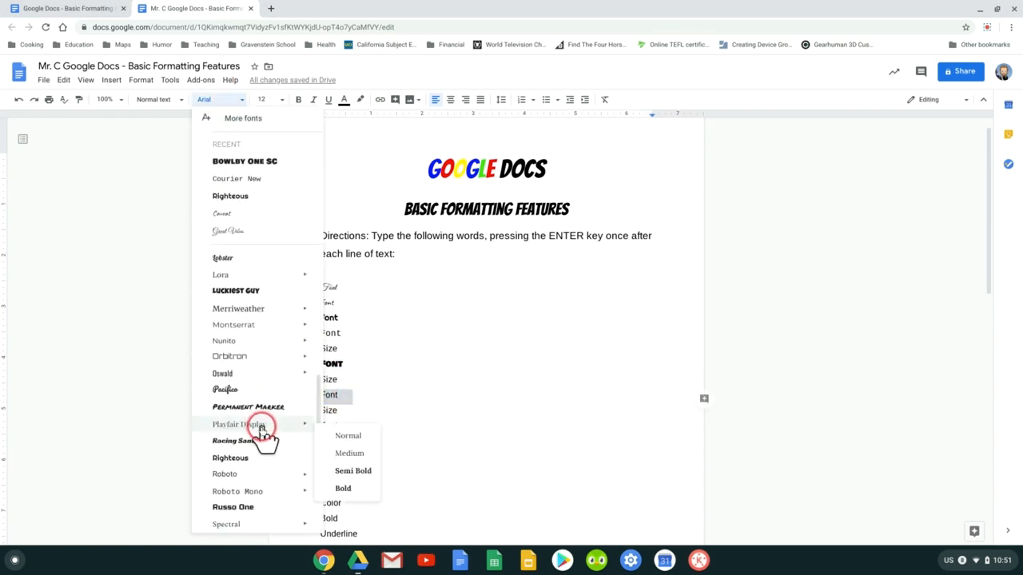
pyautogui.moveTo(266, 438)
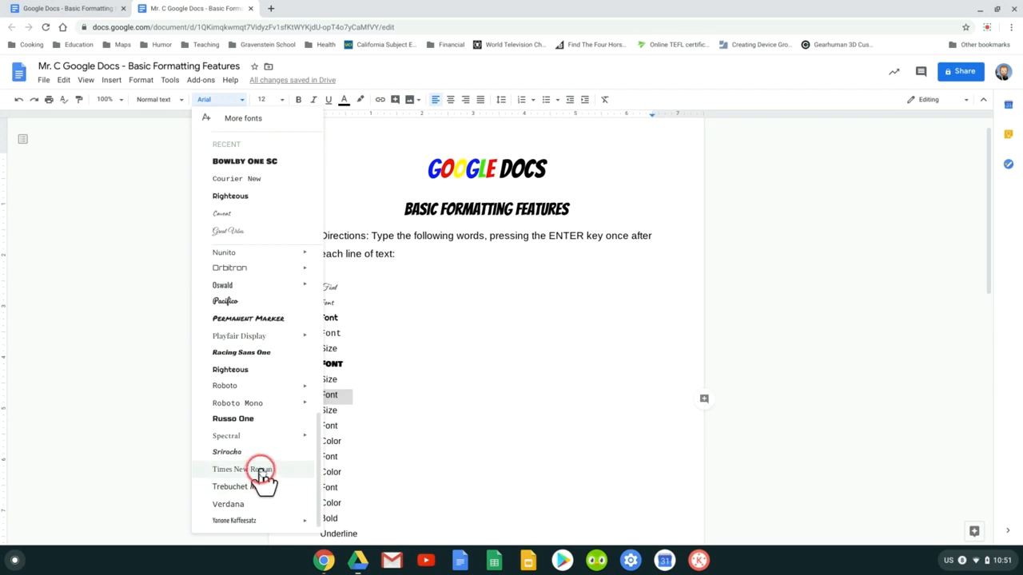
pyautogui.click(254, 452)
# Step: Set the seventh "Font" in the list to Georgia and the eighth "Font" to Permanent Marker
pyautogui.doubleClick(323, 425)
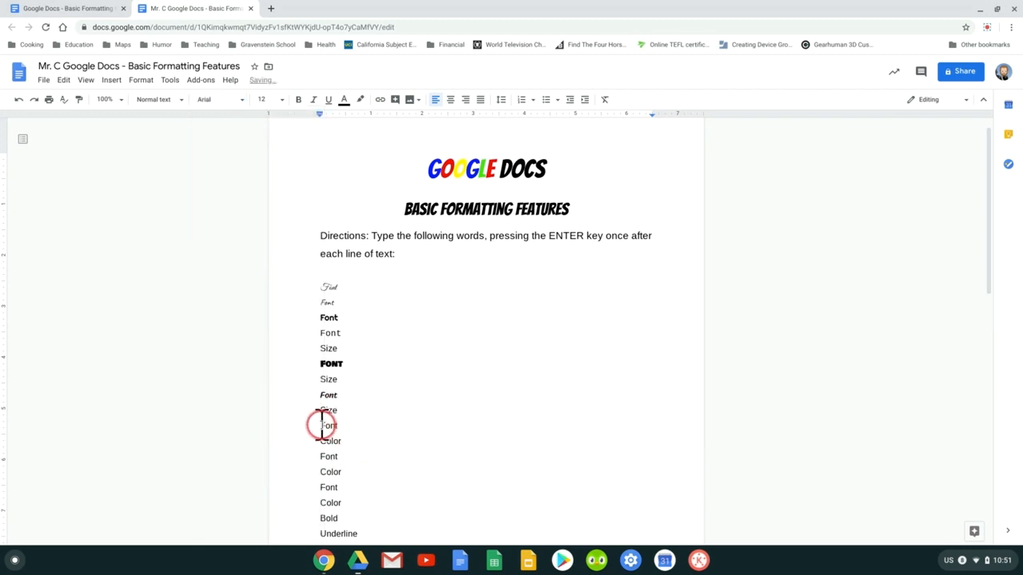
pyautogui.click(226, 102)
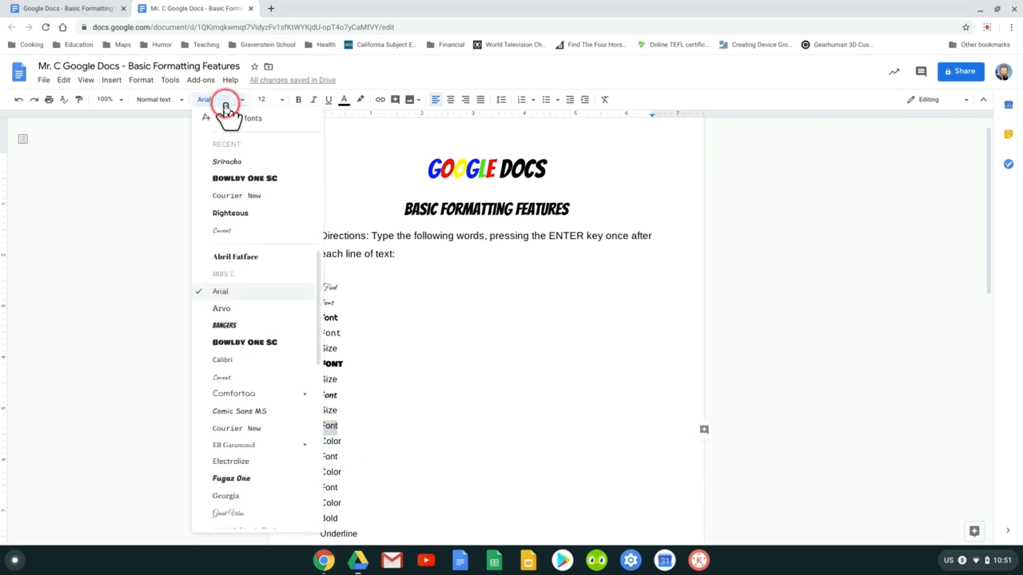
pyautogui.click(240, 497)
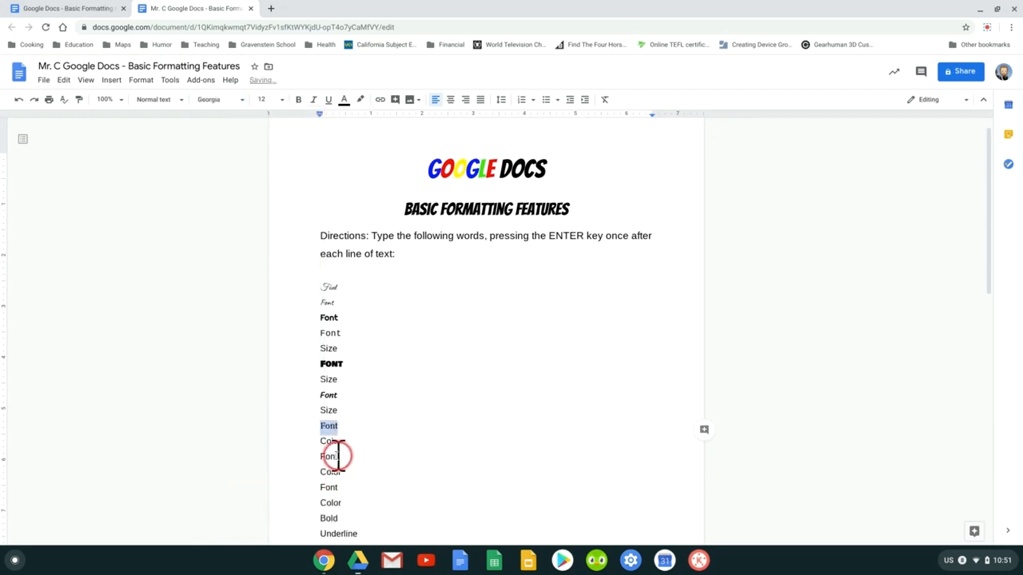
pyautogui.doubleClick(328, 453)
pyautogui.click(212, 102)
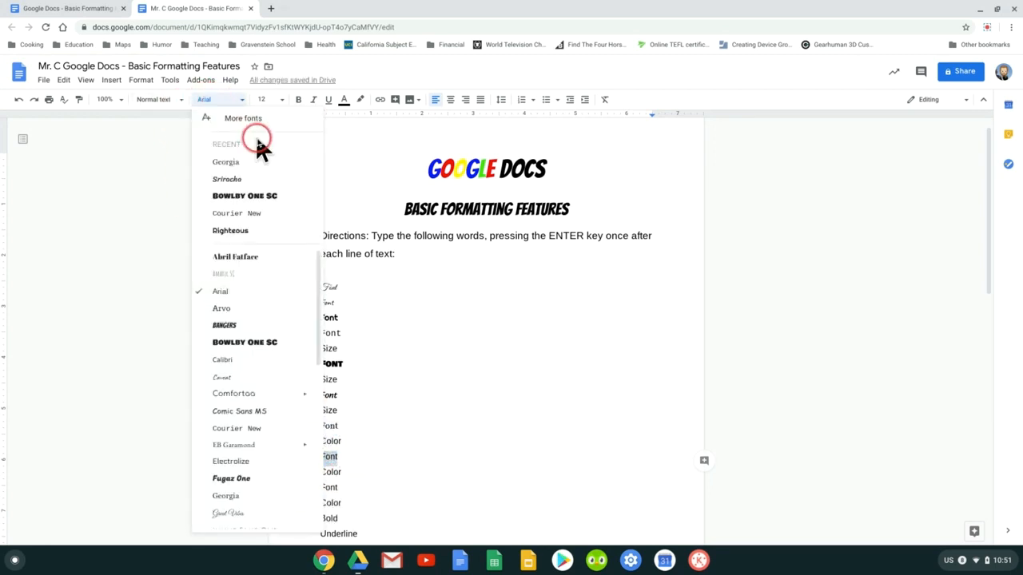
pyautogui.scroll(-5, 267, 336)
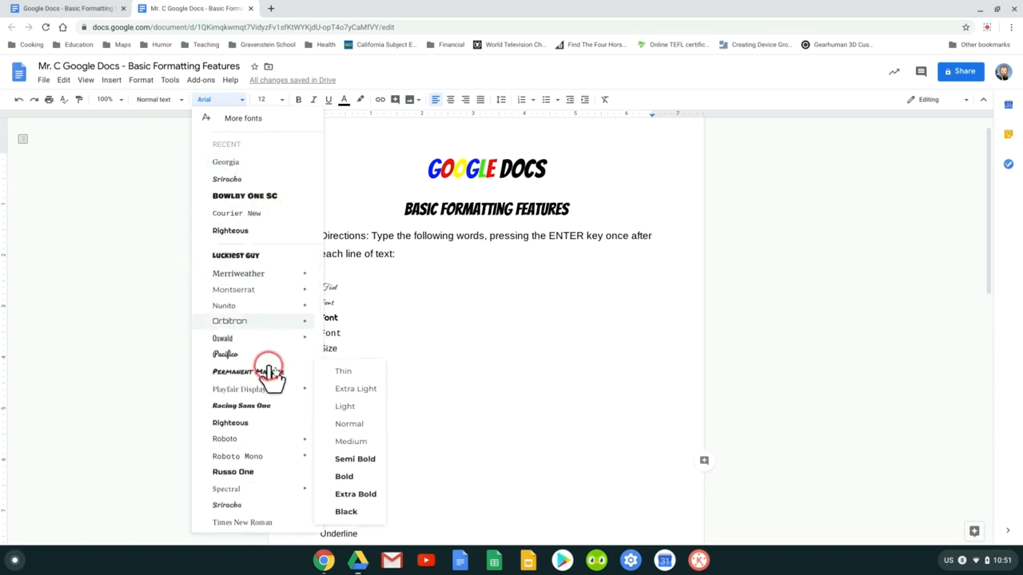
pyautogui.click(270, 373)
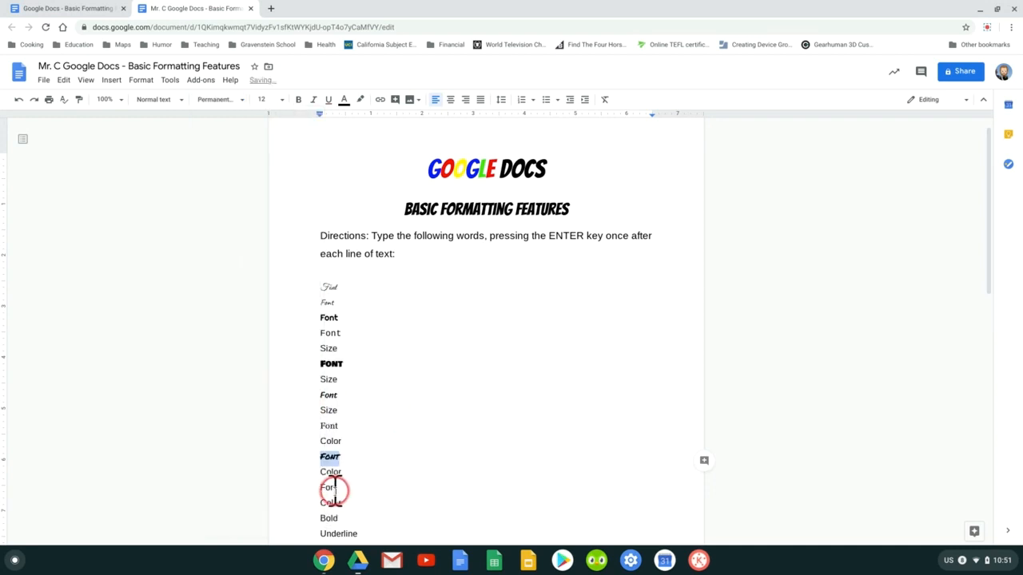
# Step: Set the ninth and last "Font" in the list to Russo One
pyautogui.doubleClick(330, 487)
pyautogui.click(228, 101)
pyautogui.scroll(-5, 217, 366)
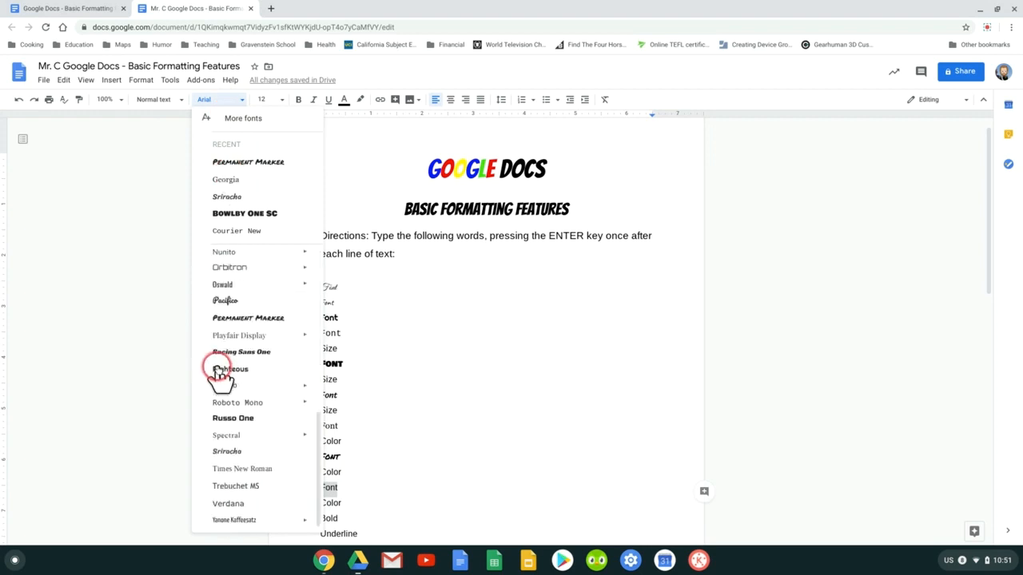
pyautogui.click(255, 419)
pyautogui.scroll(-3, 380, 430)
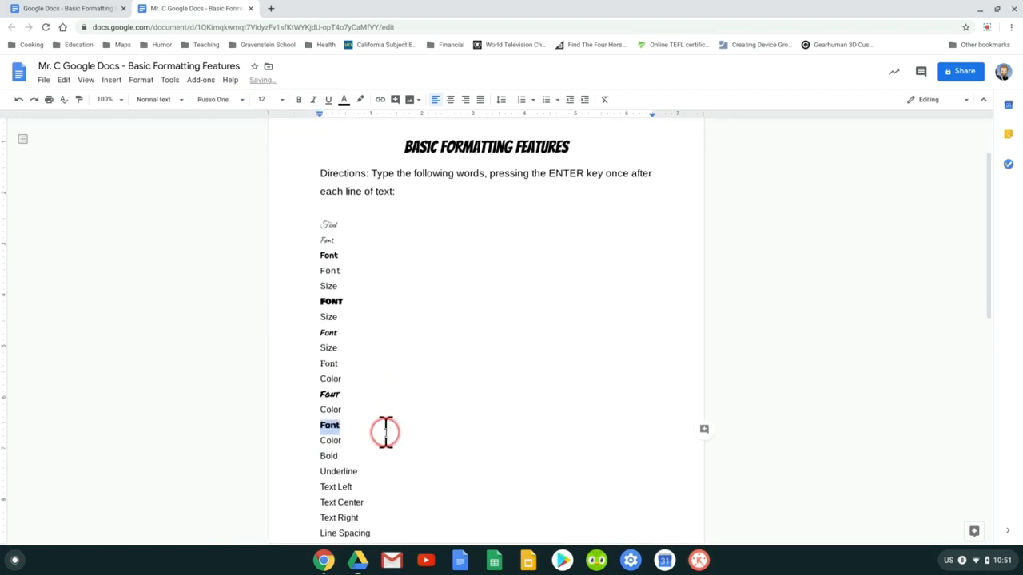
pyautogui.scroll(-2, 413, 419)
pyautogui.scroll(1, 420, 413)
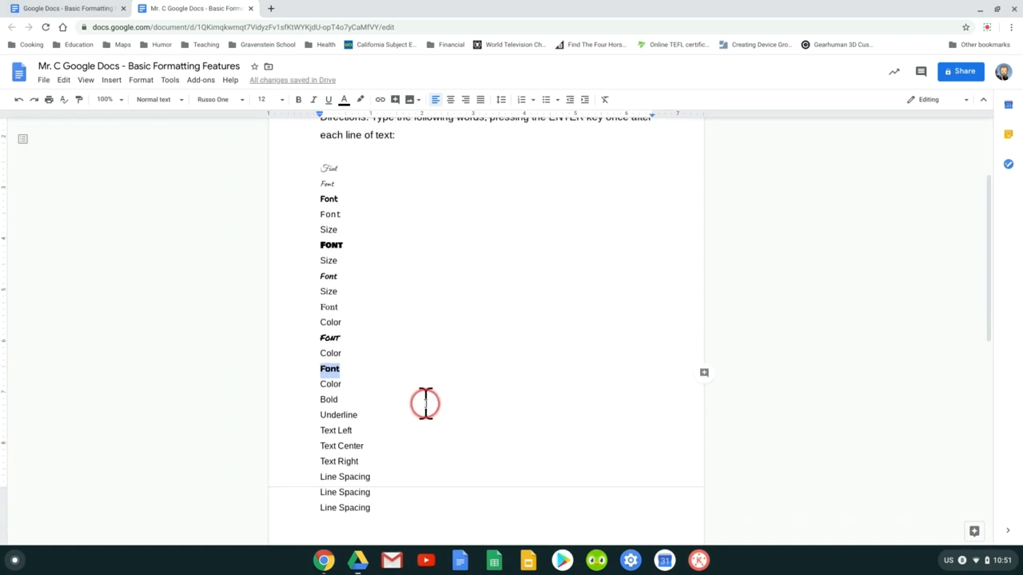
pyautogui.doubleClick(426, 399)
pyautogui.scroll(1, 424, 393)
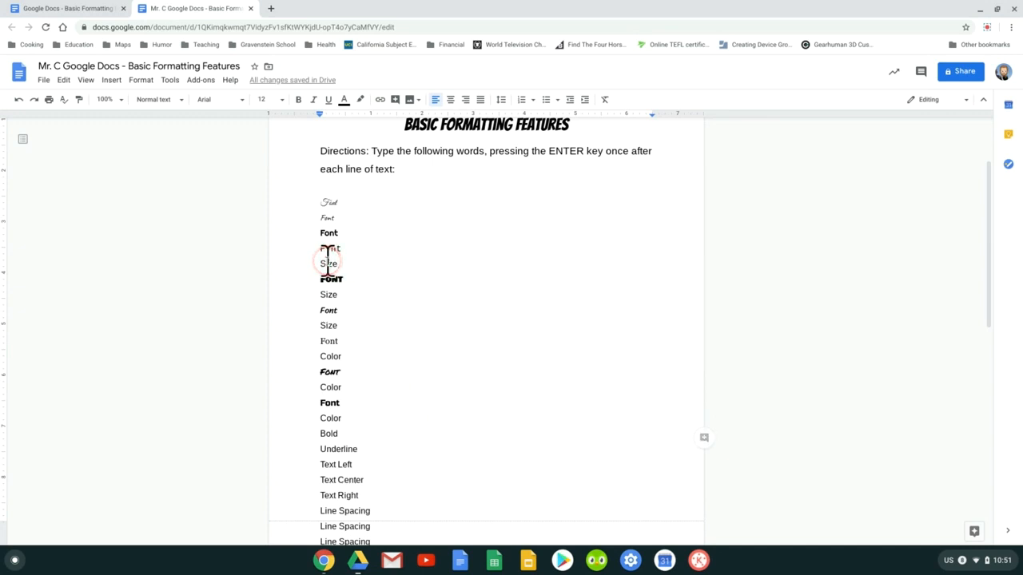
pyautogui.doubleClick(328, 262)
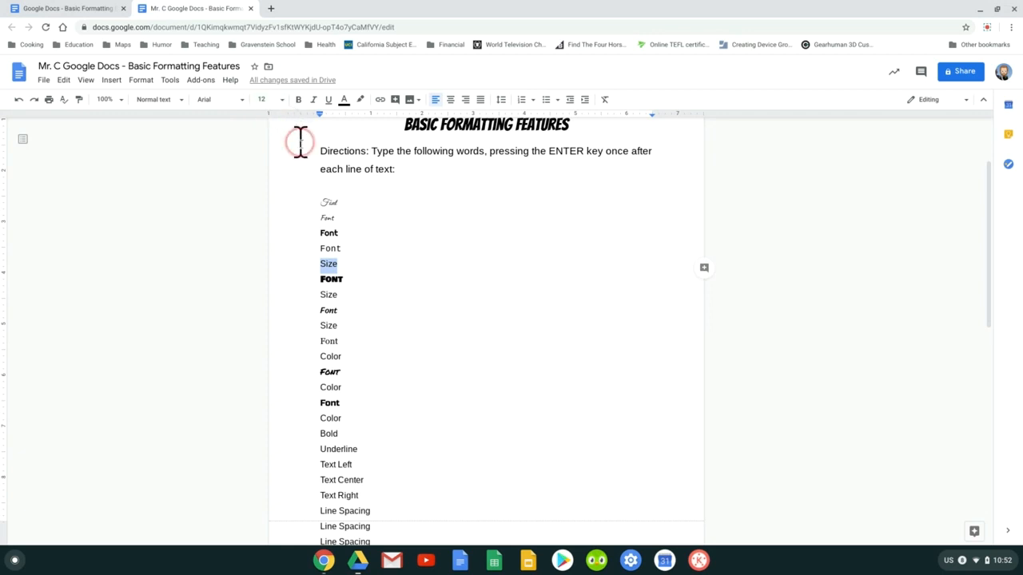
pyautogui.moveTo(331, 264); pyautogui.dragTo(329, 325)
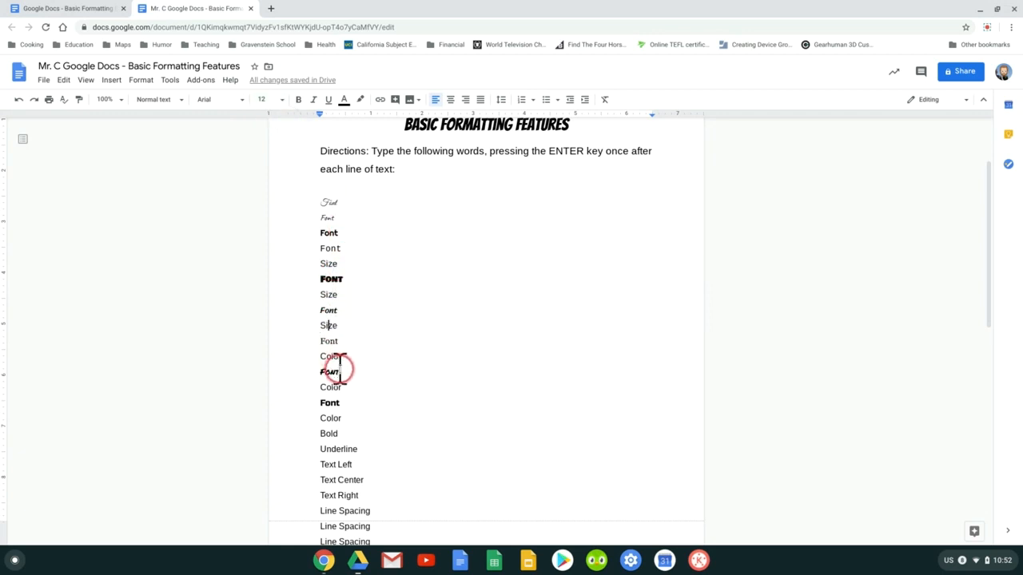
pyautogui.scroll(-1, 415, 319)
pyautogui.scroll(1, 416, 320)
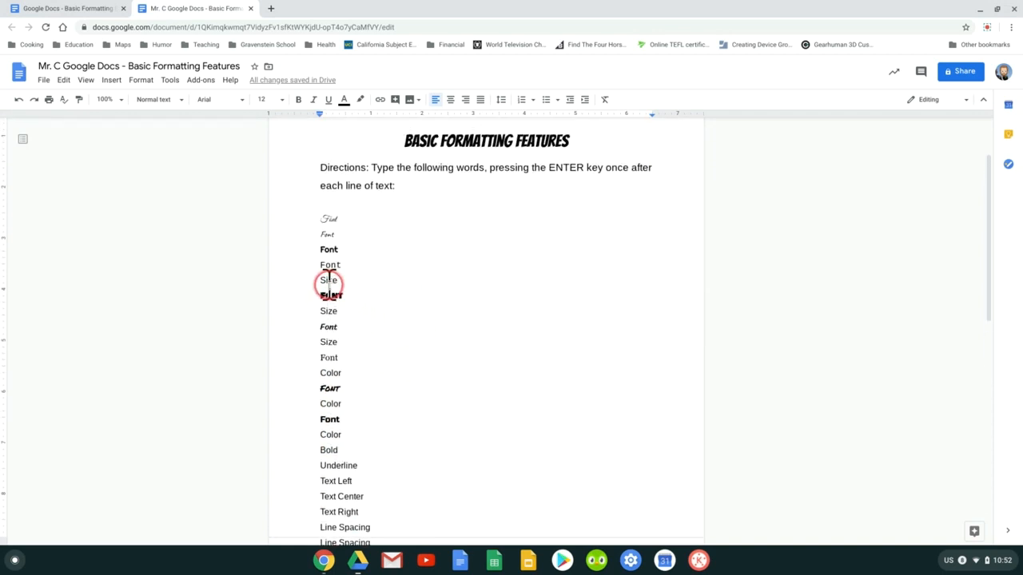
# Step: Reduce the first "Size" in the list to font size 8 and then to the custom size 6
pyautogui.doubleClick(328, 281)
pyautogui.click(283, 100)
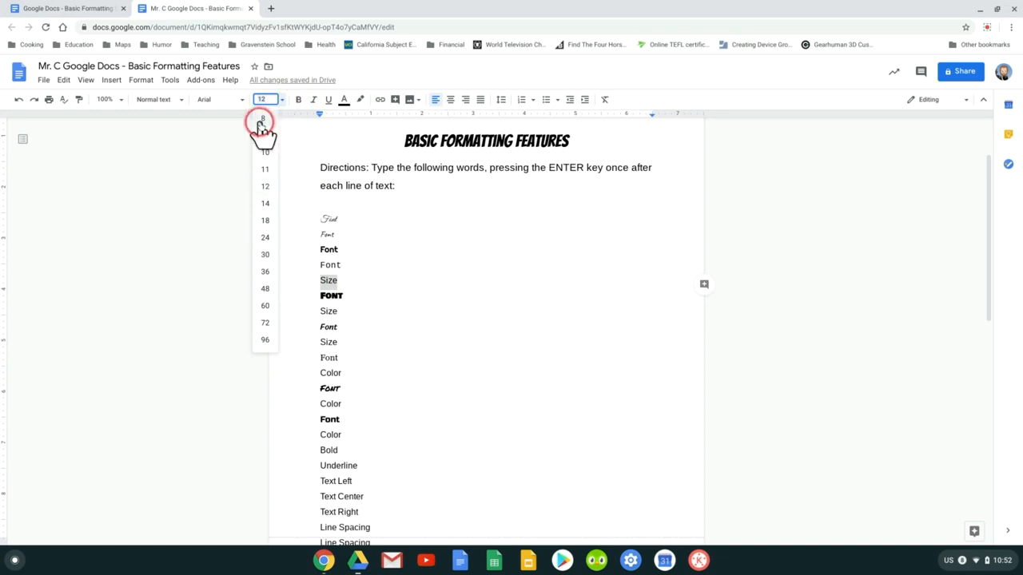
pyautogui.click(264, 122)
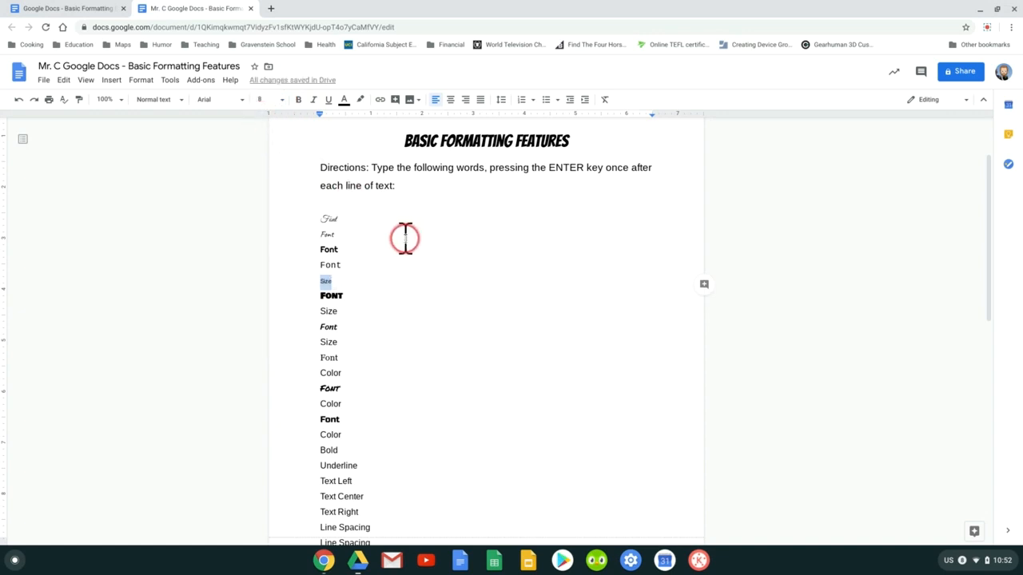
pyautogui.click(282, 101)
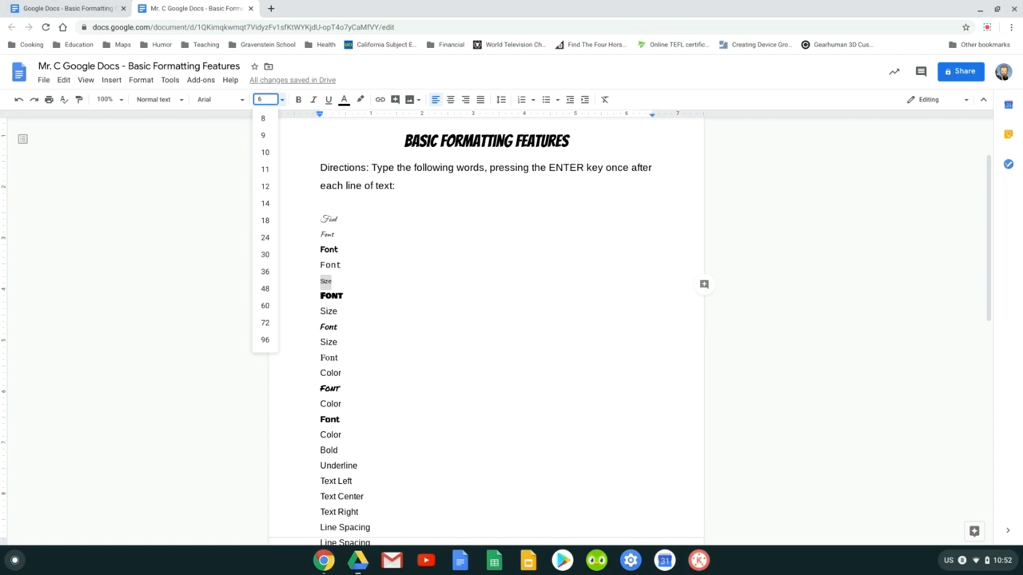
pyautogui.press('Return')
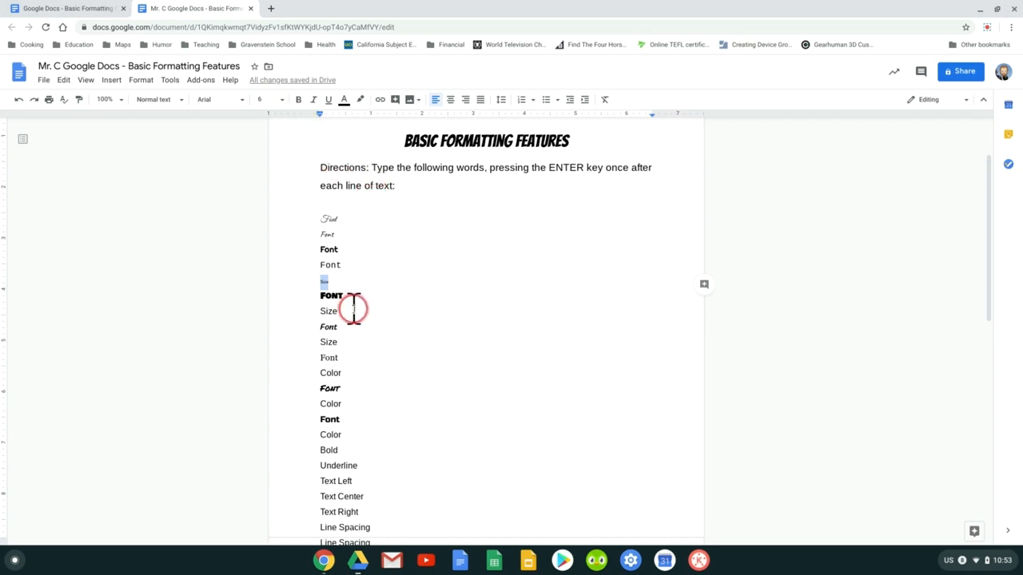
# Step: Set the second "Size" in the list to font size 30 and the third "Size" to 60
pyautogui.doubleClick(329, 312)
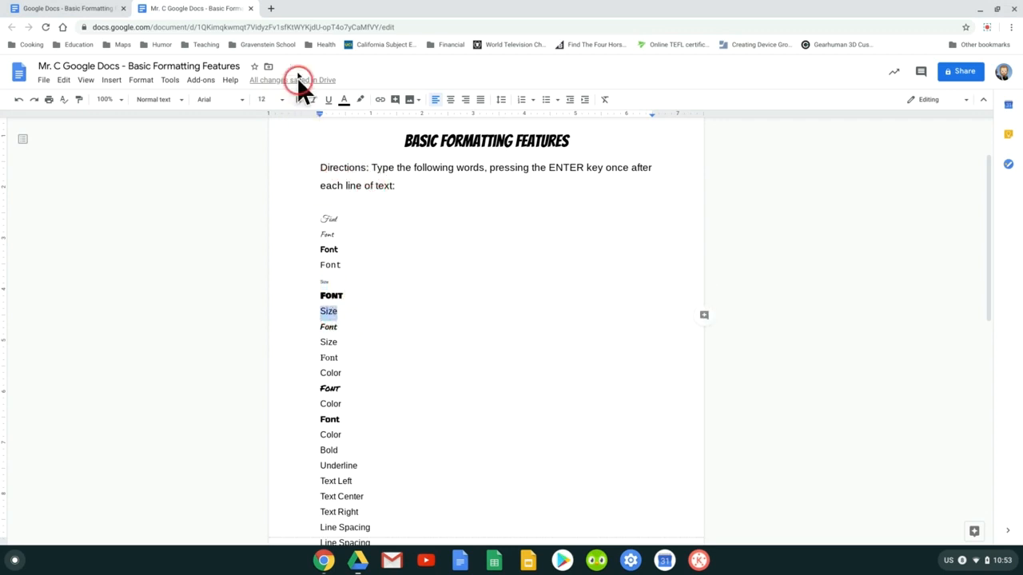
pyautogui.click(286, 102)
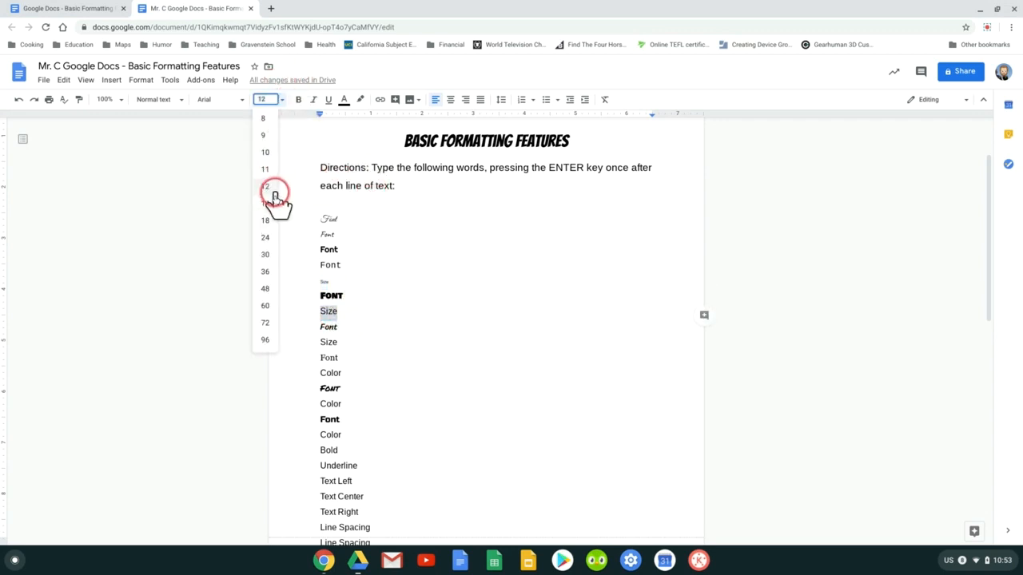
pyautogui.click(267, 252)
pyautogui.click(397, 427)
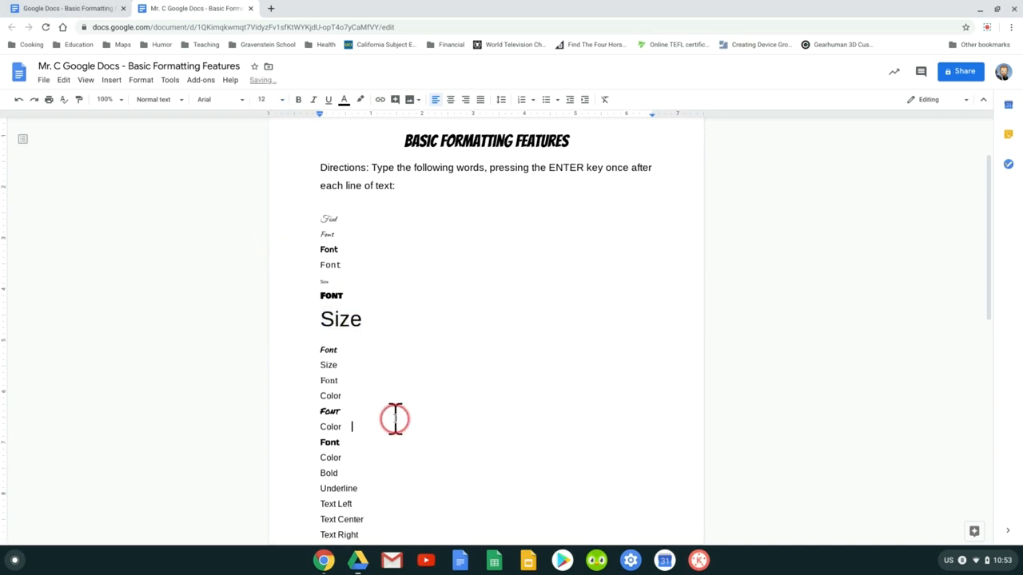
pyautogui.doubleClick(328, 365)
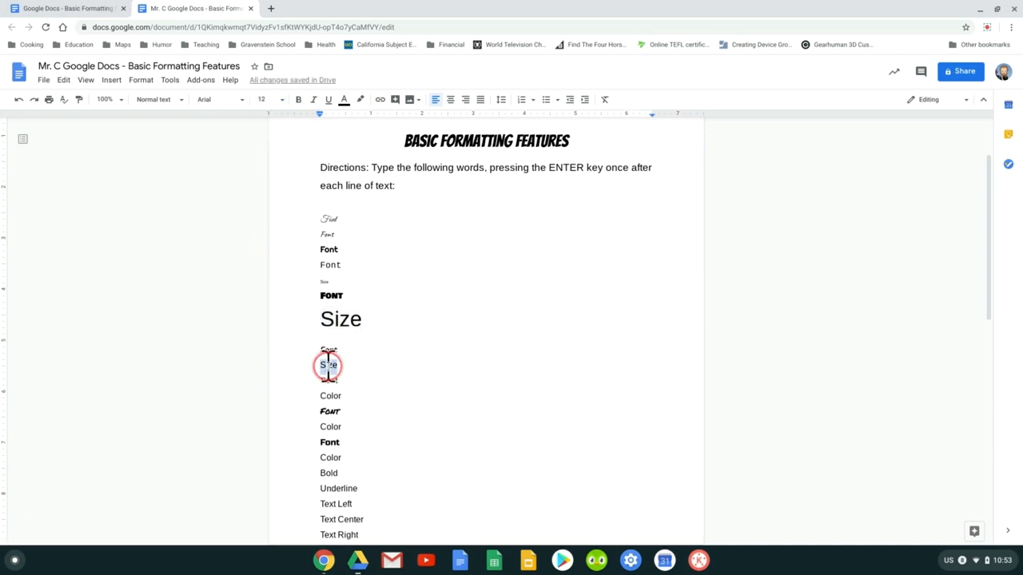
pyautogui.click(276, 99)
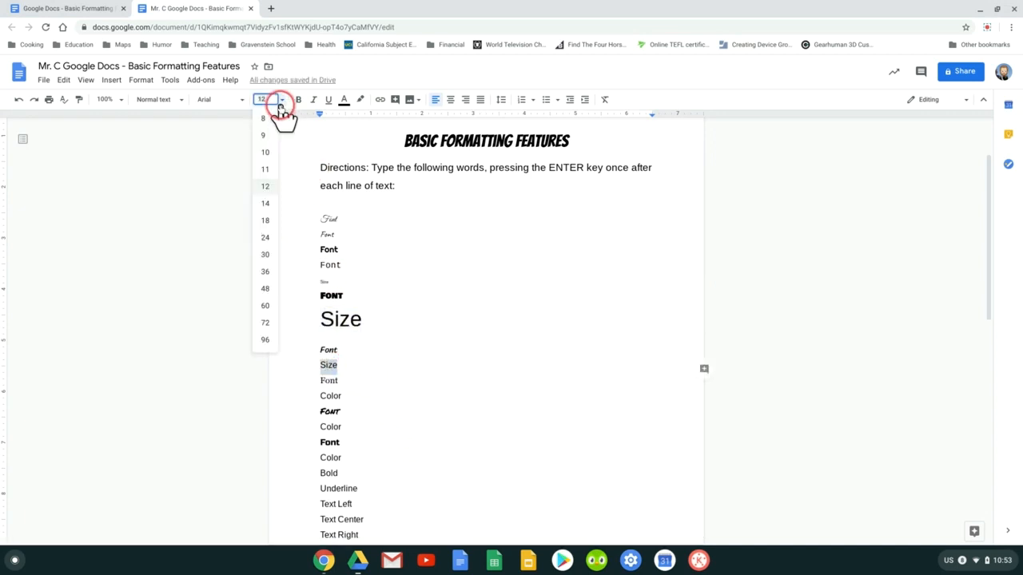
pyautogui.click(266, 306)
pyautogui.click(528, 461)
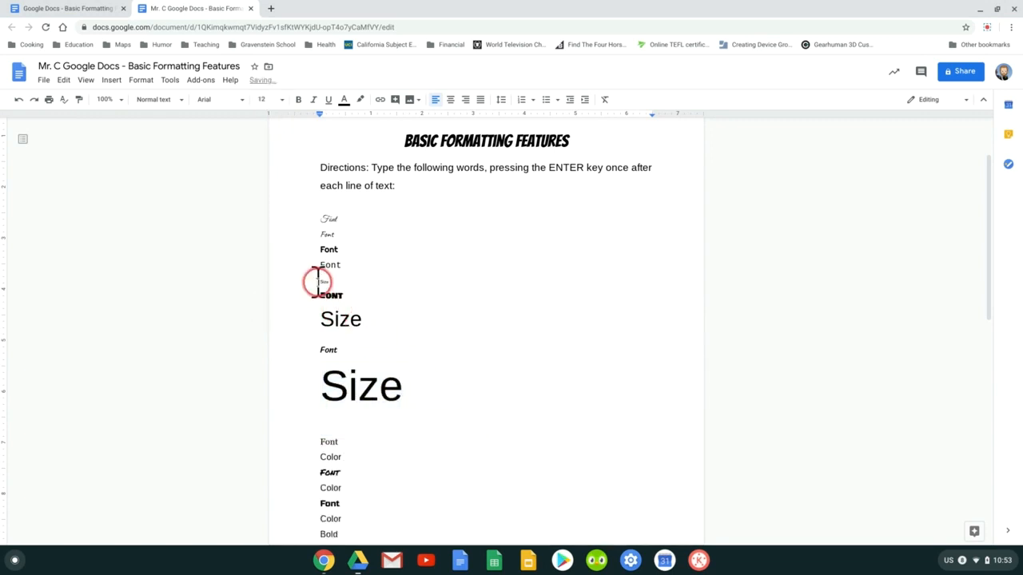
pyautogui.click(354, 426)
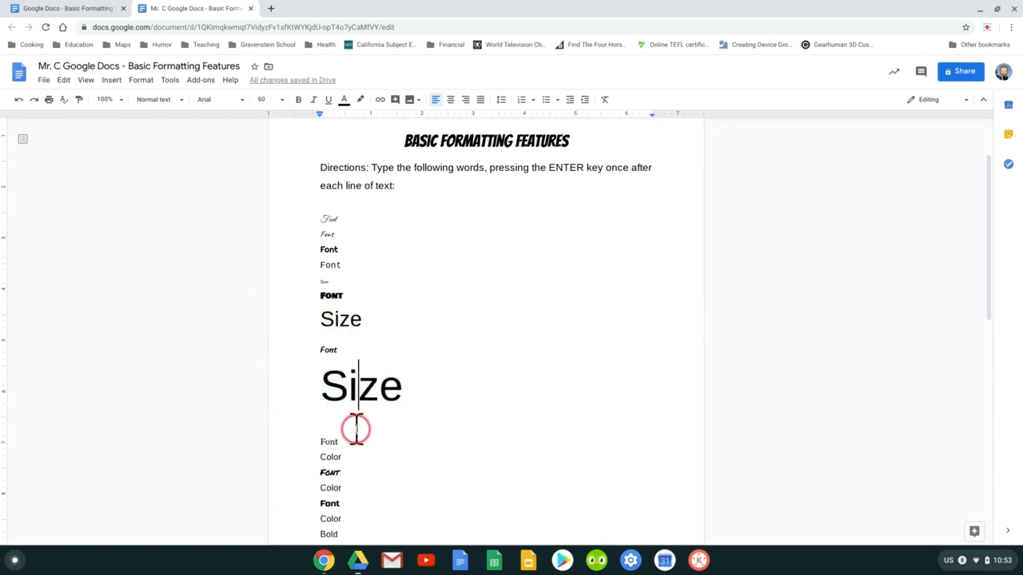
pyautogui.click(316, 421)
pyautogui.moveTo(343, 385); pyautogui.dragTo(397, 421)
pyautogui.click(423, 438)
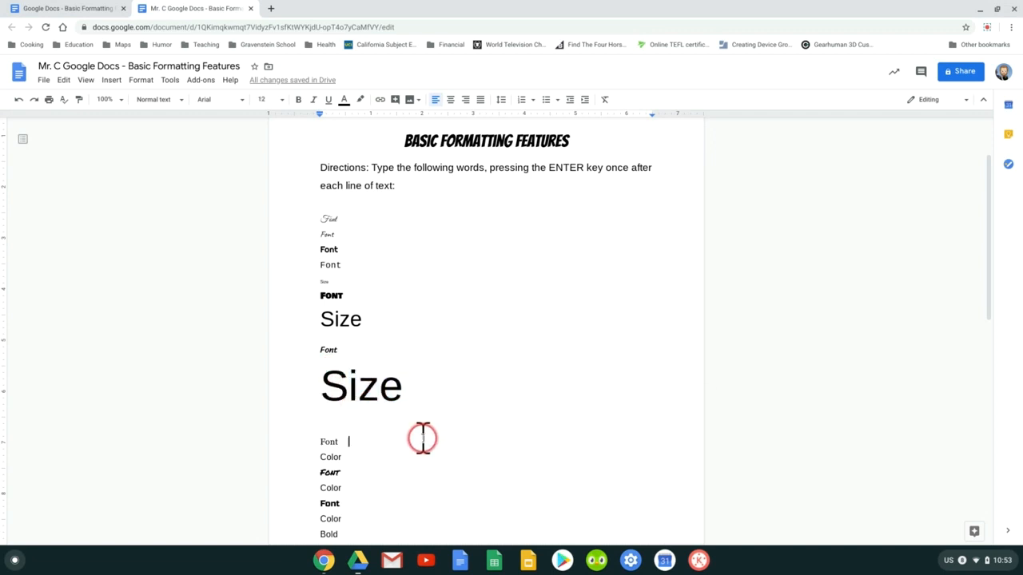
# Step: Change the text color of the first "Color" in the list to blue
pyautogui.scroll(-1, 435, 450)
pyautogui.scroll(-1, 435, 450)
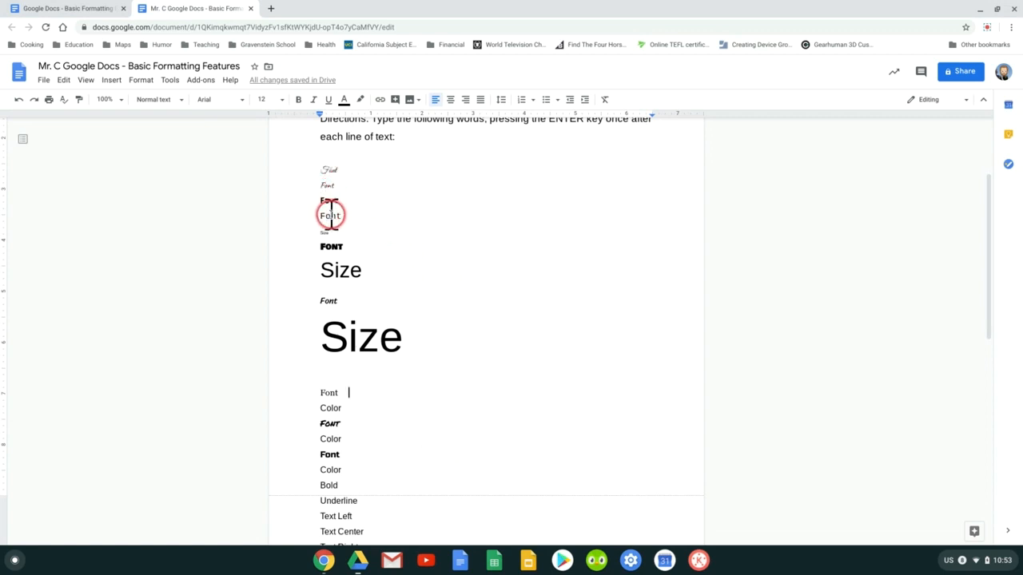
pyautogui.doubleClick(328, 408)
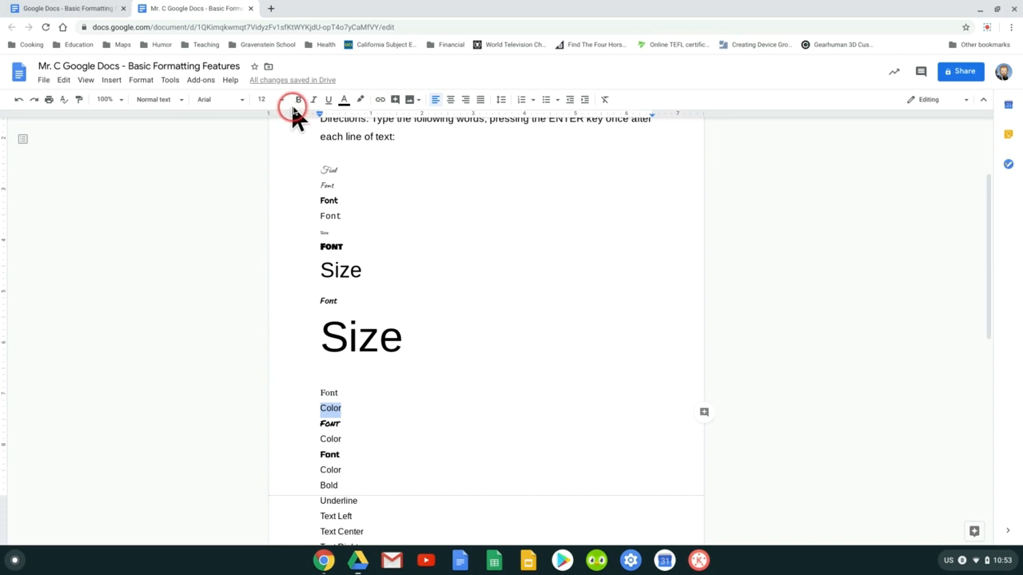
pyautogui.click(346, 101)
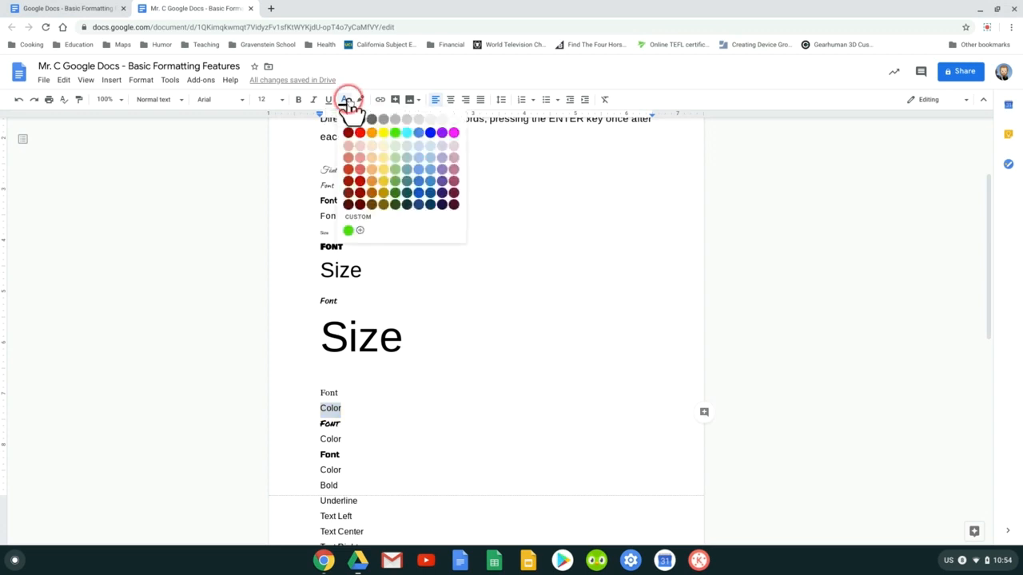
pyautogui.click(433, 133)
pyautogui.click(416, 423)
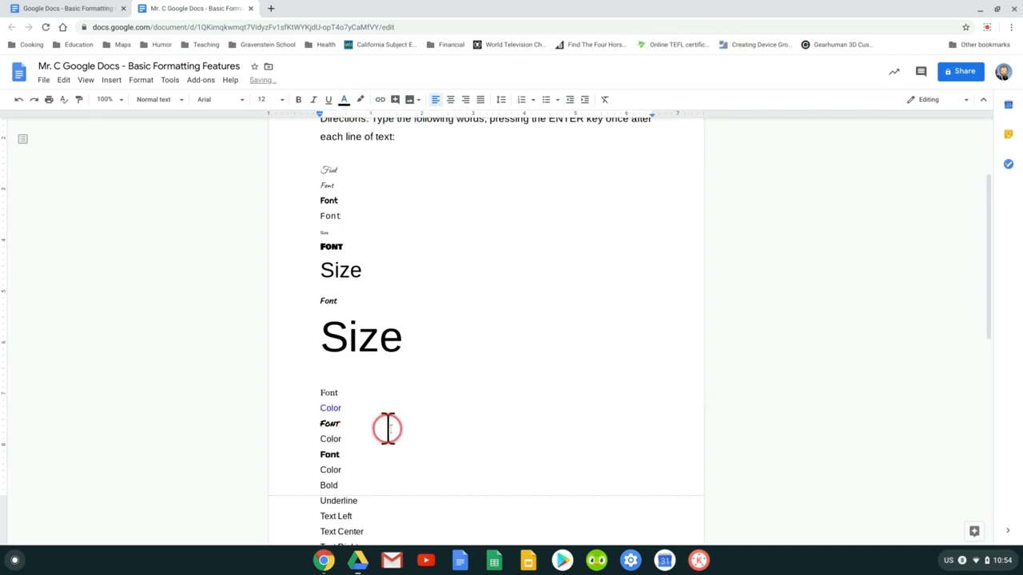
# Step: Change the text color of the second "Color" in the list to red
pyautogui.doubleClick(334, 439)
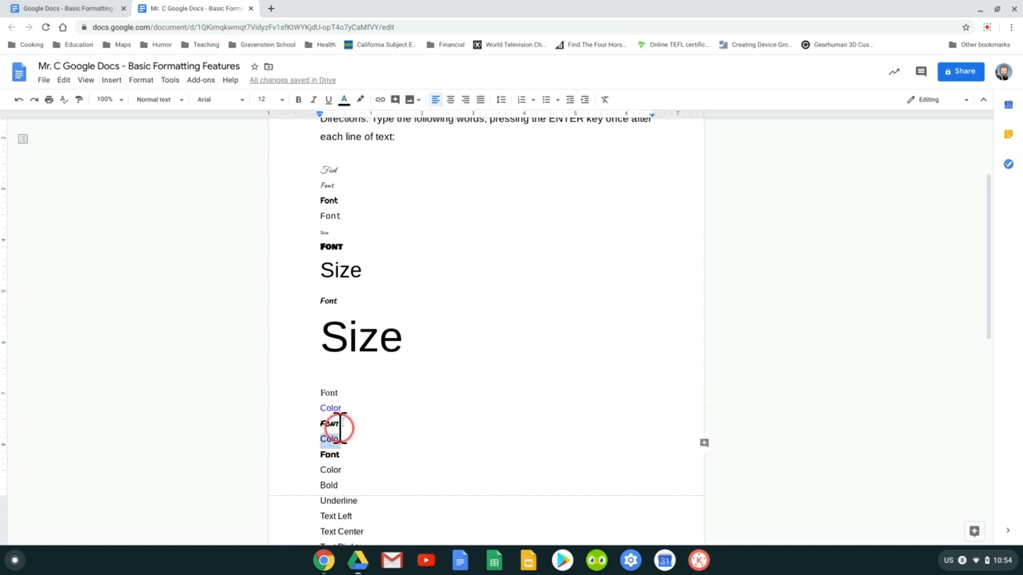
pyautogui.click(344, 103)
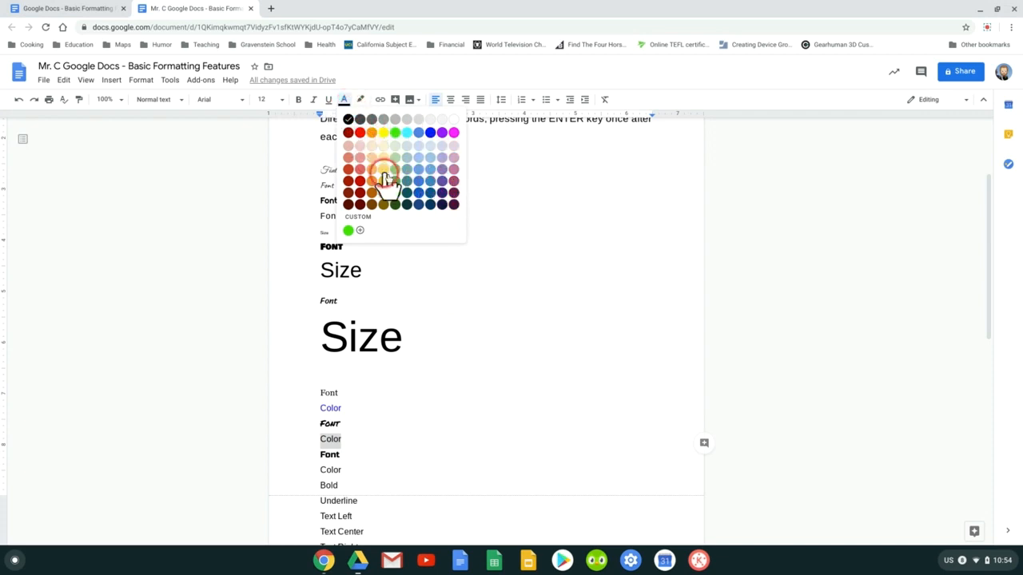
pyautogui.click(361, 132)
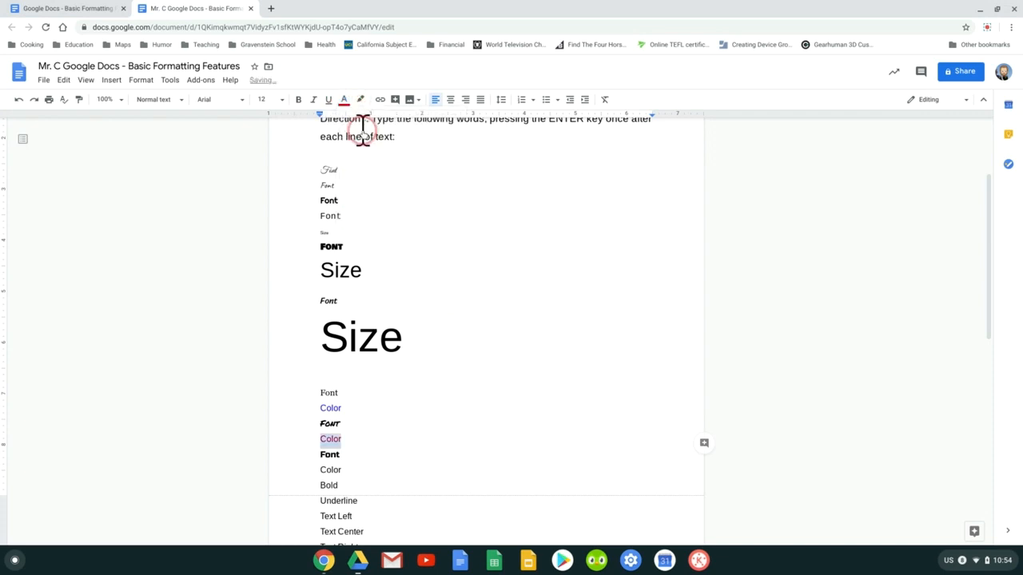
pyautogui.click(381, 482)
# Step: Change the text color of the third "Color" in the list to a light green
pyautogui.doubleClick(330, 471)
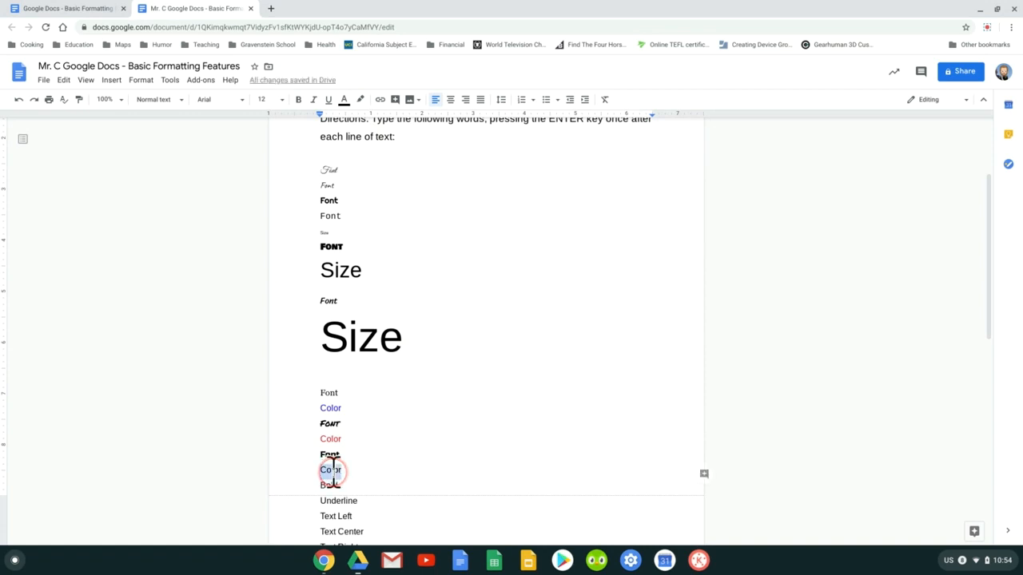
pyautogui.click(344, 100)
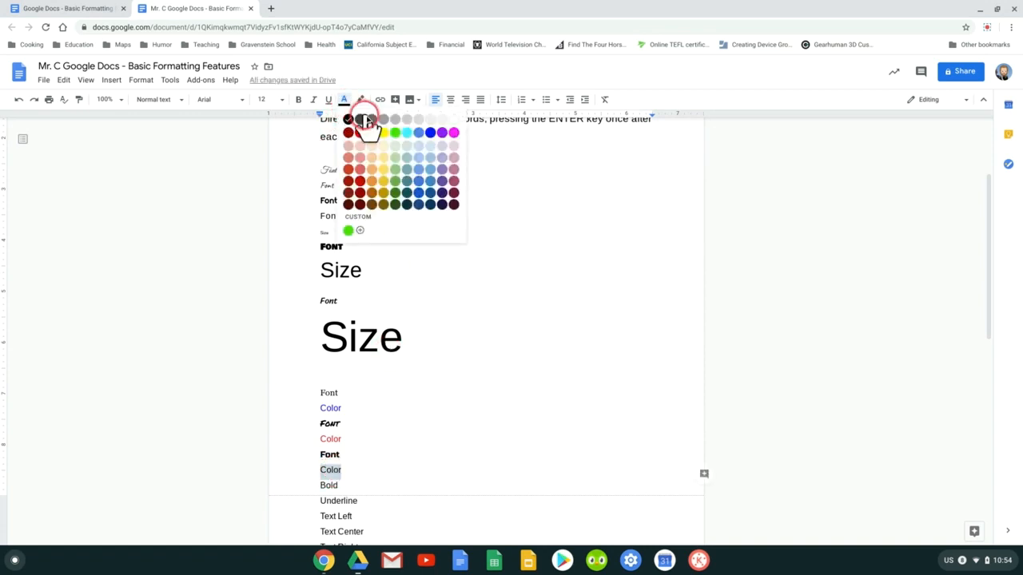
pyautogui.click(400, 159)
pyautogui.click(422, 431)
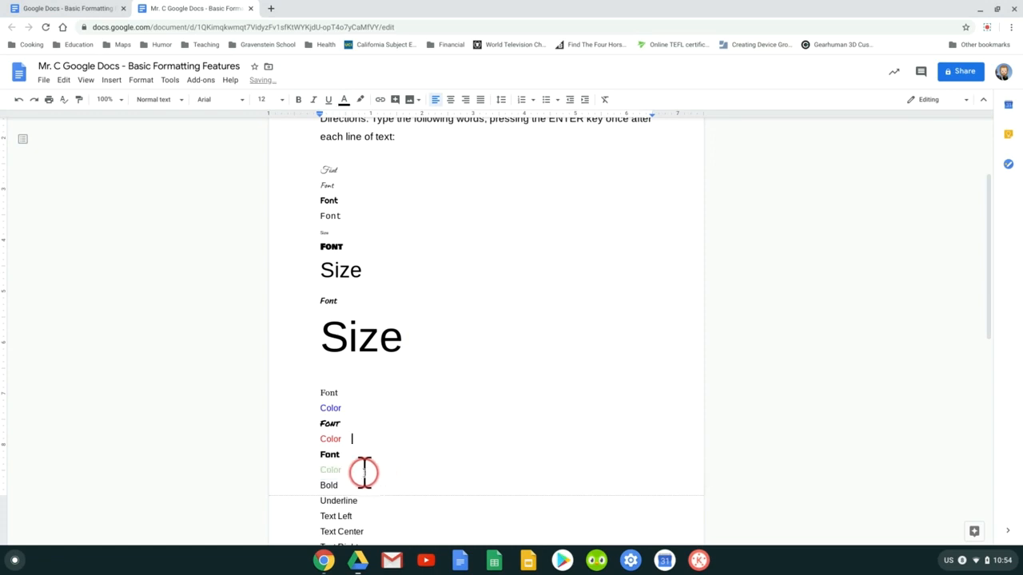
# Step: Change the text color of the third "Color" in the list to the darkest green
pyautogui.doubleClick(329, 472)
pyautogui.click(343, 100)
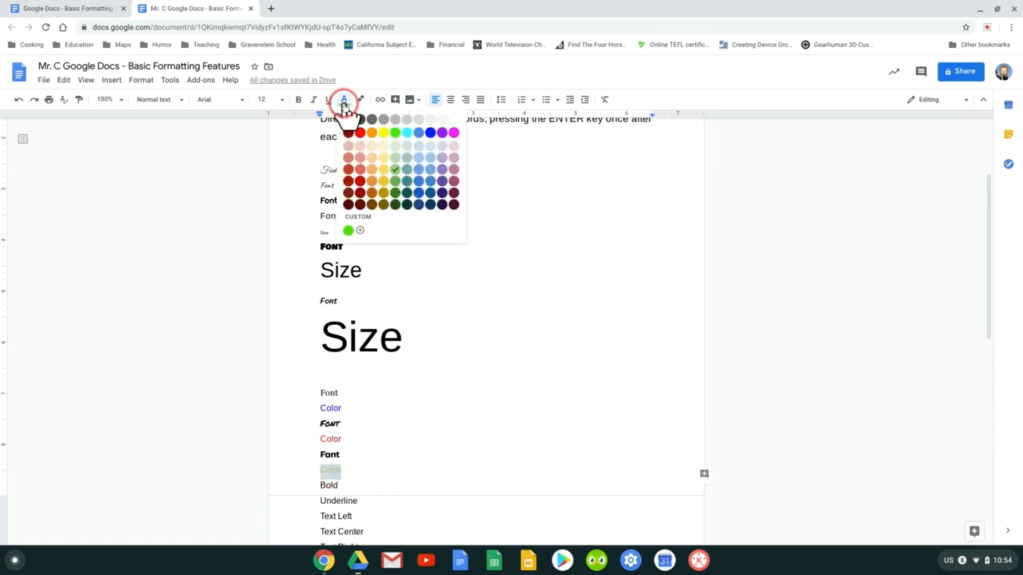
pyautogui.click(395, 204)
pyautogui.click(397, 432)
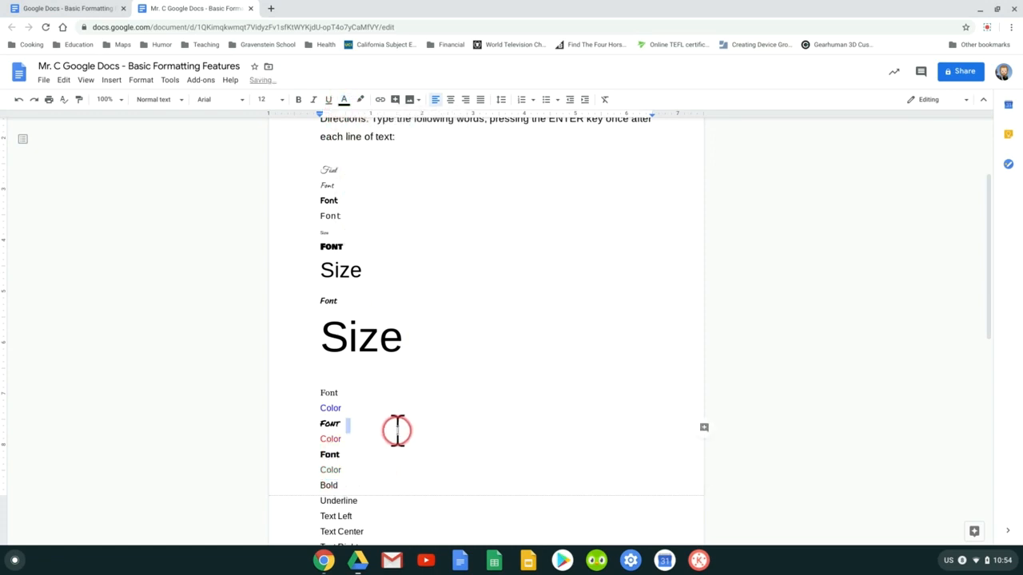
pyautogui.click(348, 401)
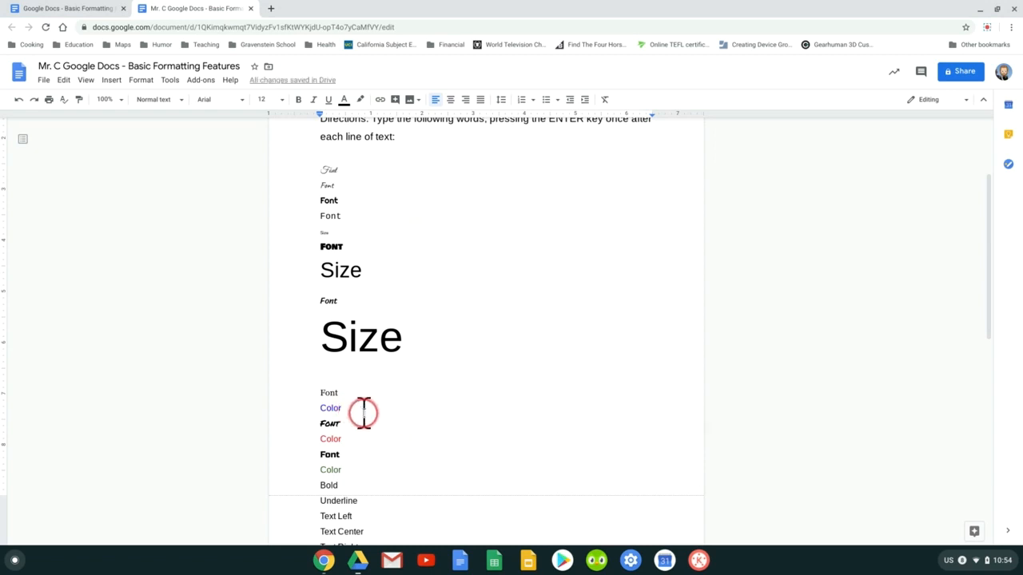
pyautogui.click(348, 453)
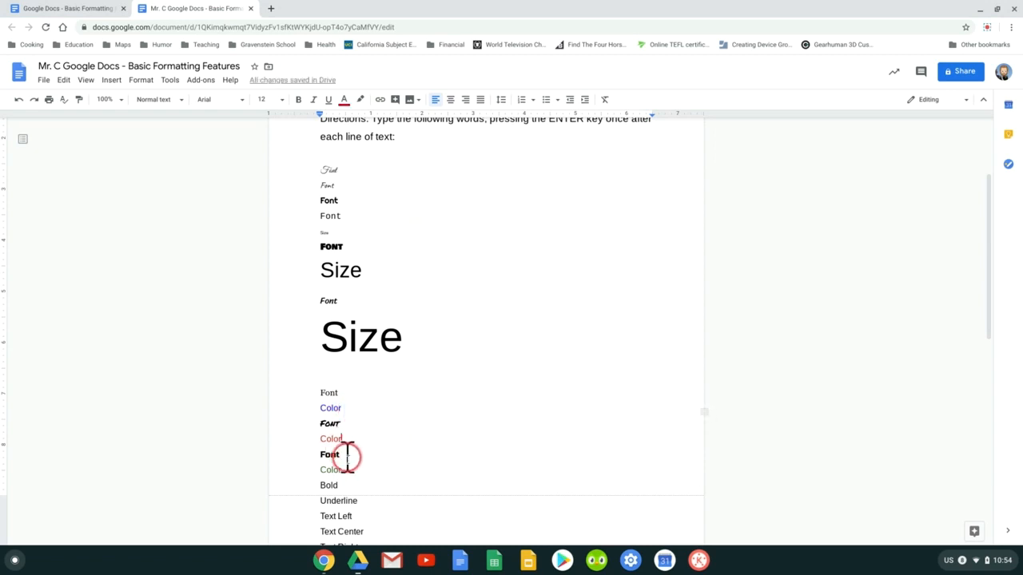
pyautogui.click(353, 471)
# Step: Make the word "Bold" in the list bold
pyautogui.scroll(-2, 475, 491)
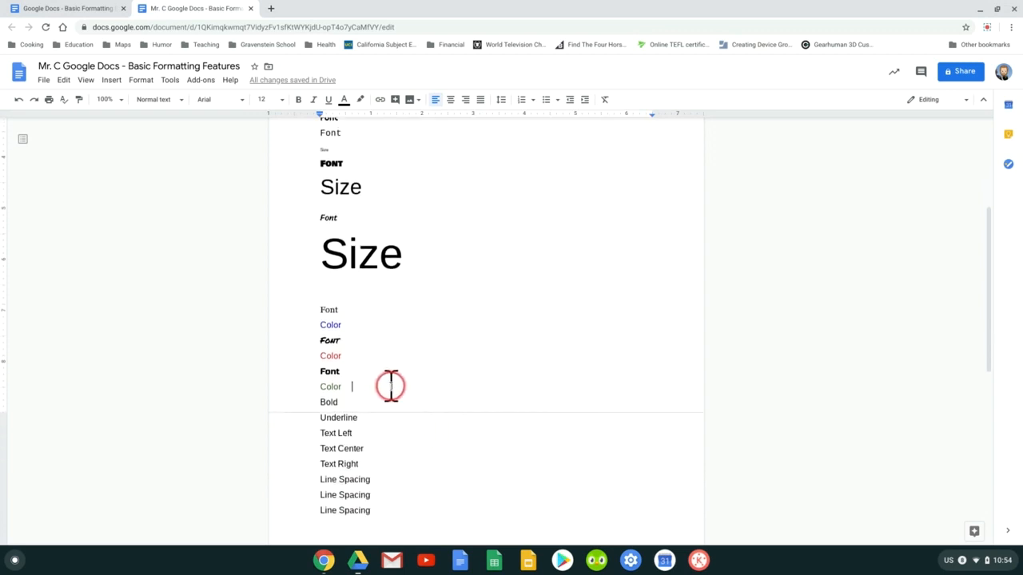
pyautogui.scroll(-1, 390, 386)
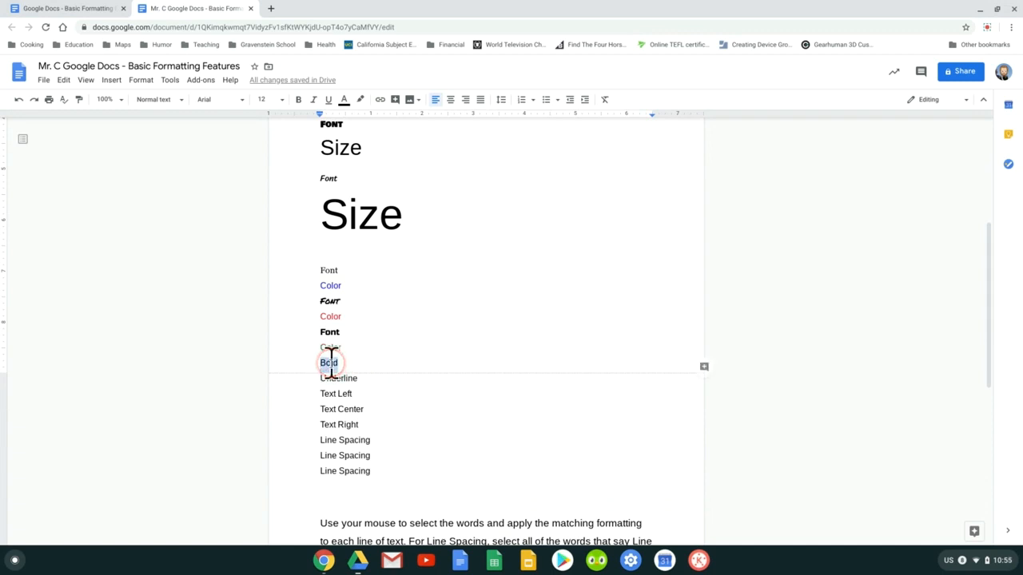
pyautogui.click(298, 100)
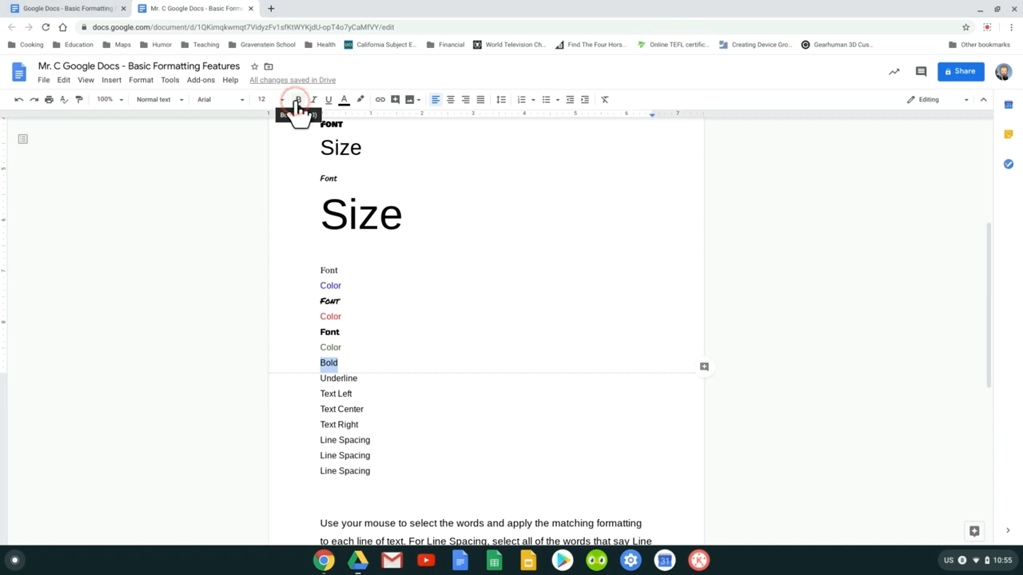
pyautogui.click(297, 102)
pyautogui.click(336, 376)
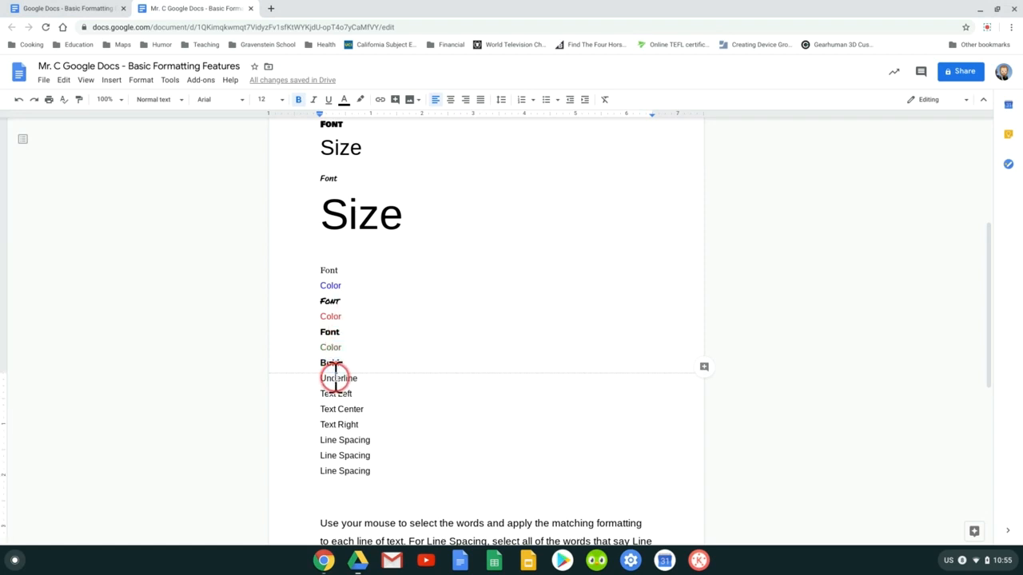
# Step: Select the whole word "Underline" in the list and apply underlining to it
pyautogui.doubleClick(336, 377)
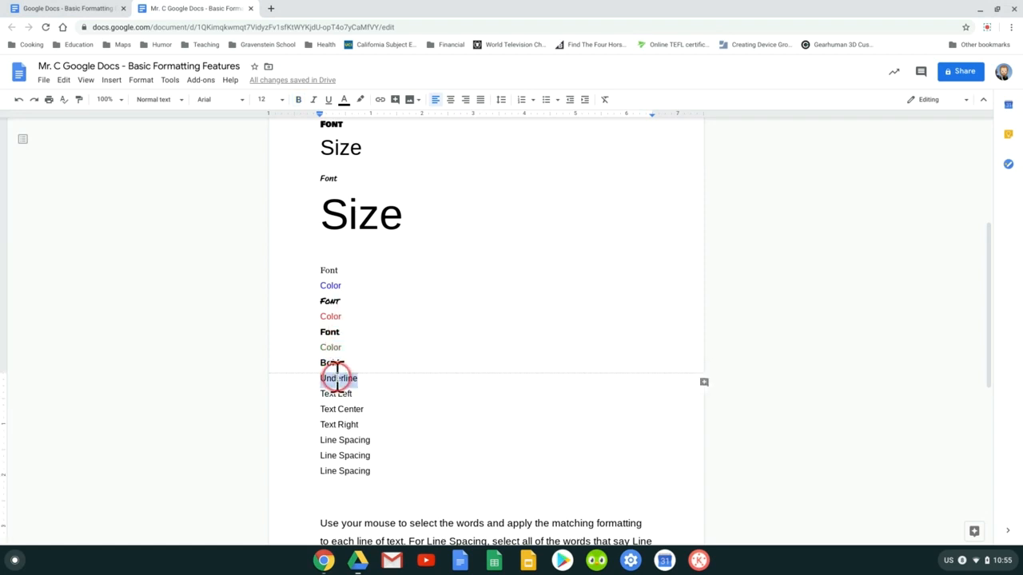
pyautogui.click(379, 382)
pyautogui.doubleClick(338, 378)
pyautogui.click(365, 382)
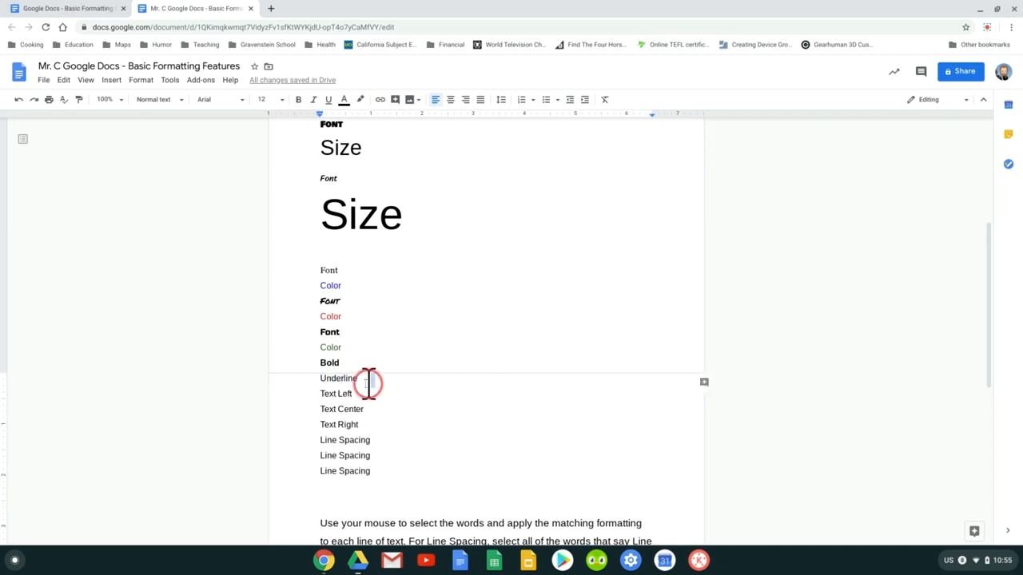
pyautogui.moveTo(354, 382); pyautogui.dragTo(318, 381)
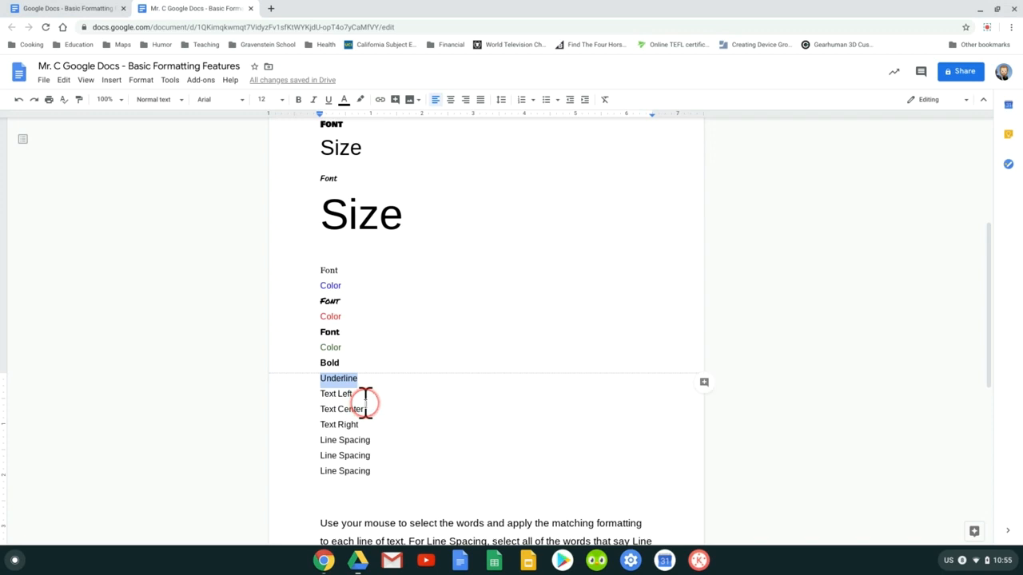
pyautogui.click(360, 393)
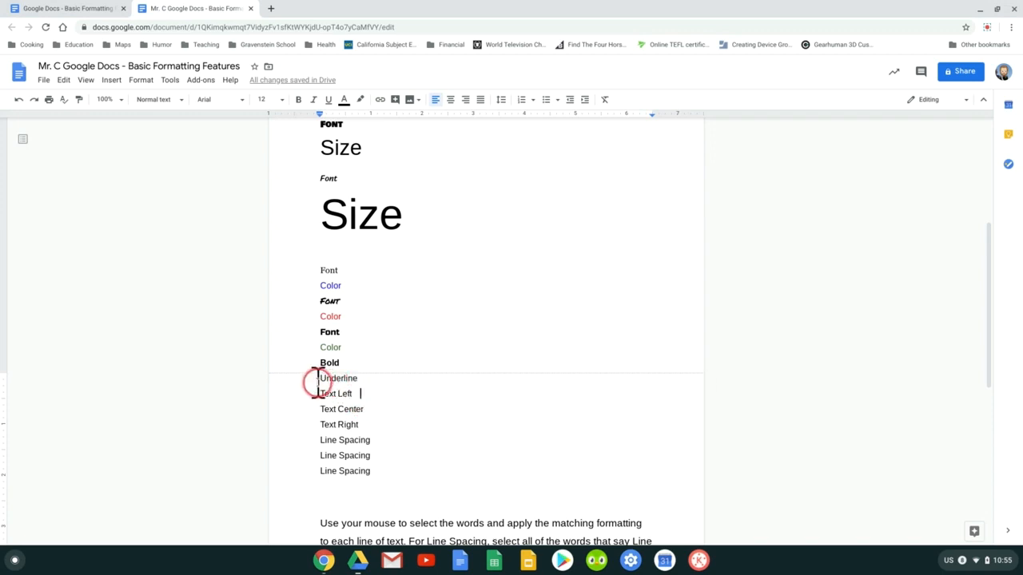
pyautogui.moveTo(319, 382)
pyautogui.mouseDown()
pyautogui.moveTo(337, 384)
pyautogui.moveTo(479, 515)
pyautogui.moveTo(397, 464)
pyautogui.moveTo(332, 385)
pyautogui.mouseUp()
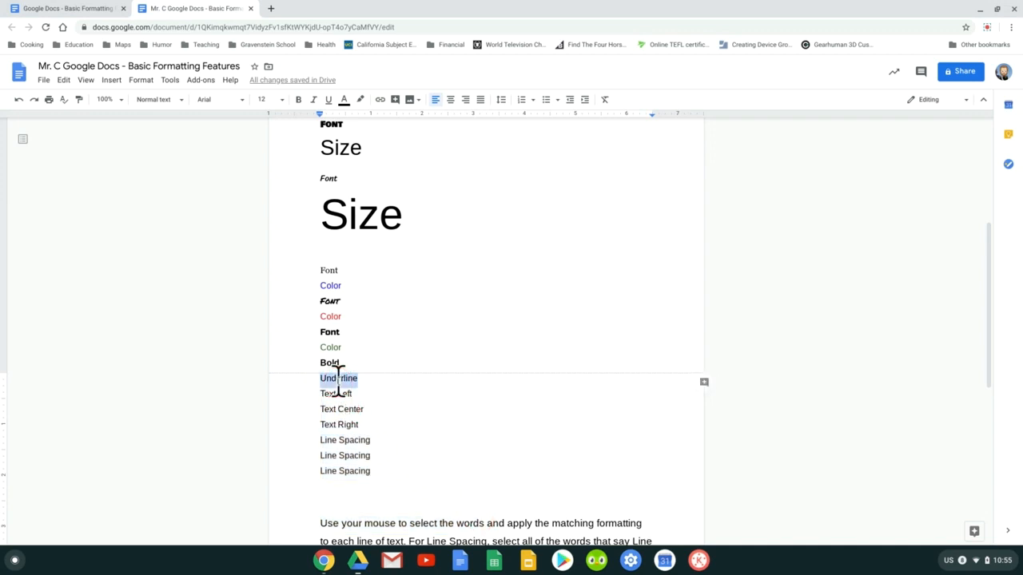
pyautogui.click(329, 101)
pyautogui.click(346, 379)
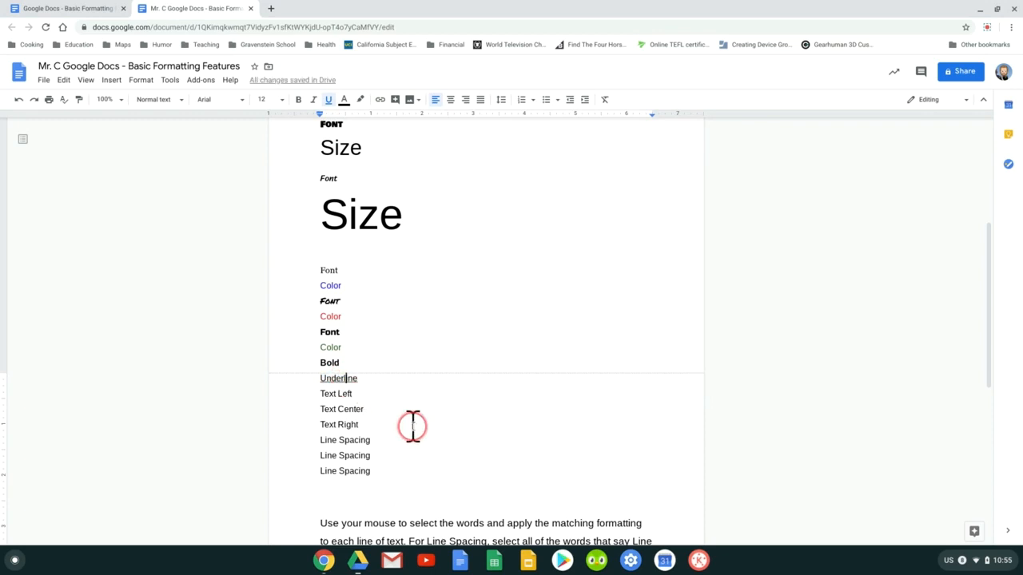
# Step: Select the whole "Text Left" line and apply left alignment to it
pyautogui.scroll(-1, 413, 426)
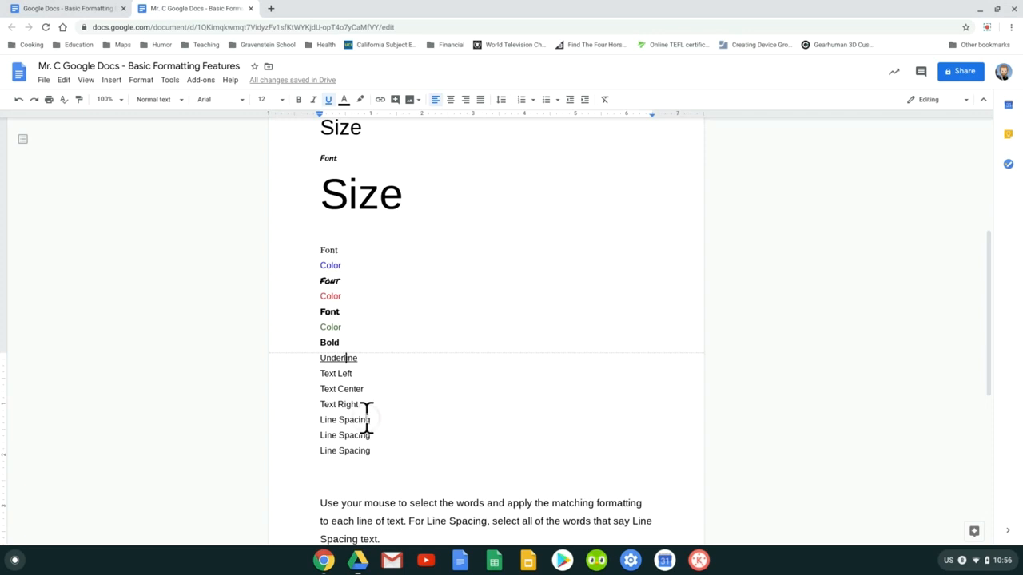
pyautogui.moveTo(320, 373); pyautogui.dragTo(365, 375)
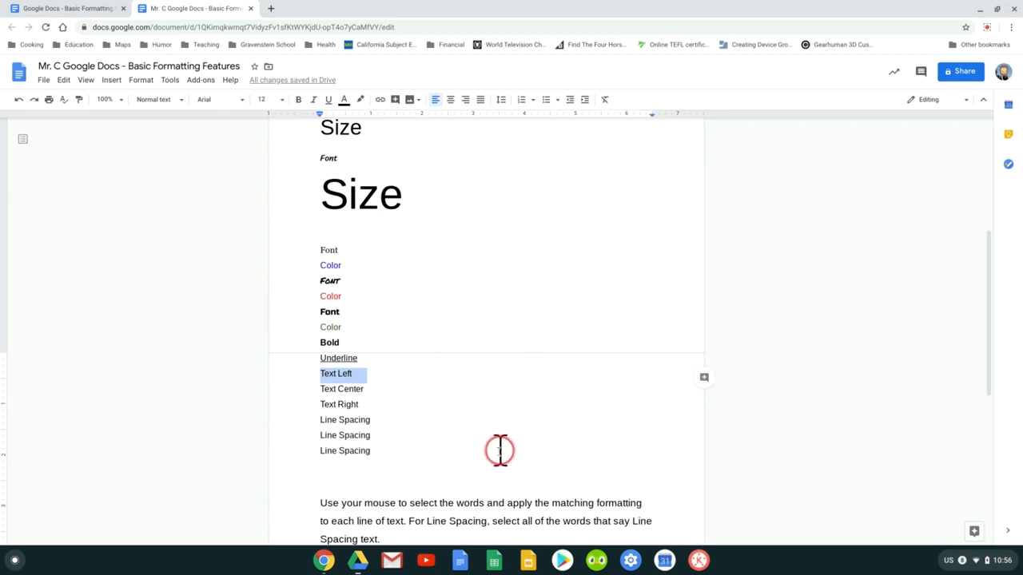
pyautogui.click(344, 406)
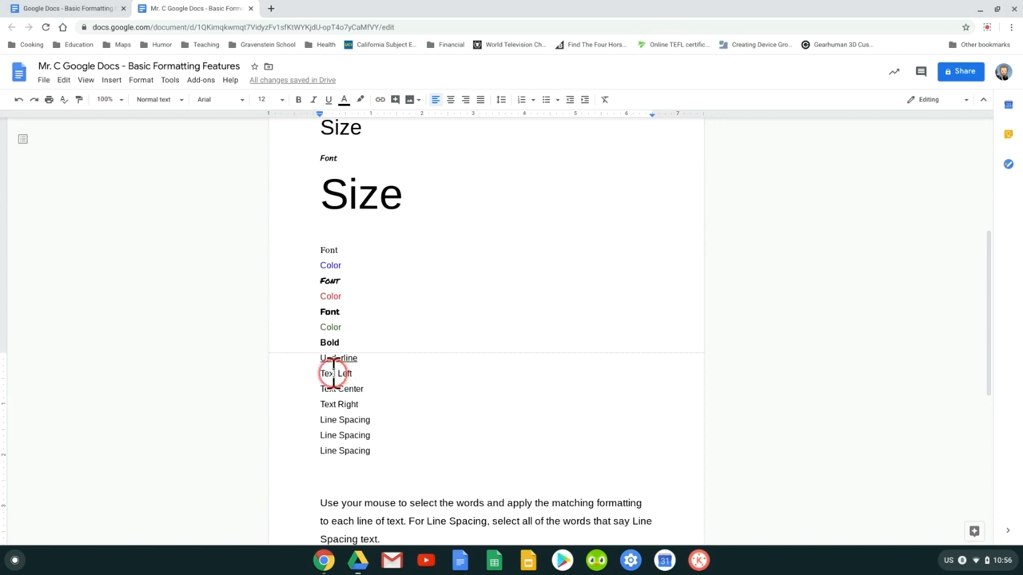
pyautogui.doubleClick(329, 374)
pyautogui.tripleClick(329, 374)
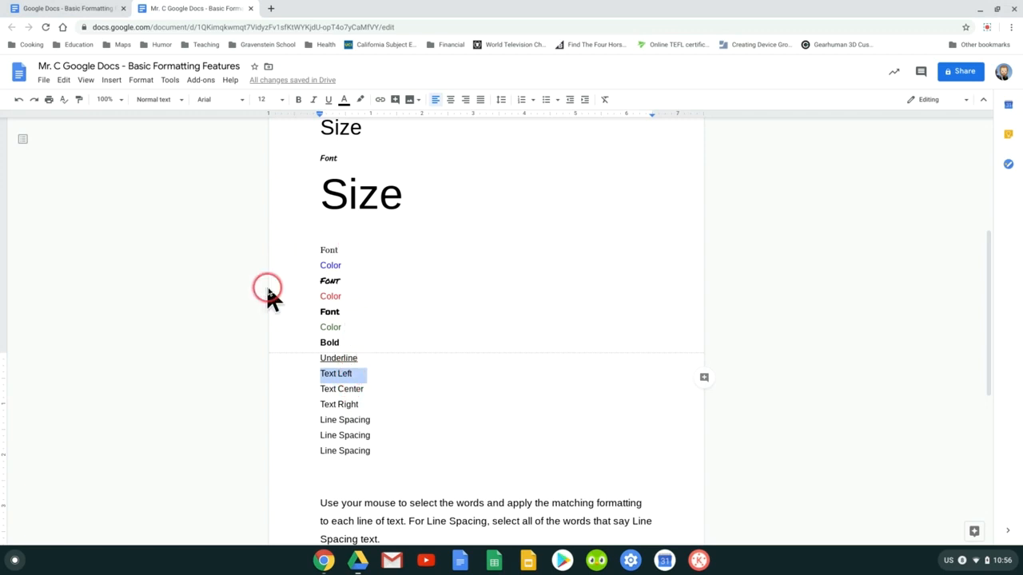
pyautogui.click(432, 107)
pyautogui.click(435, 105)
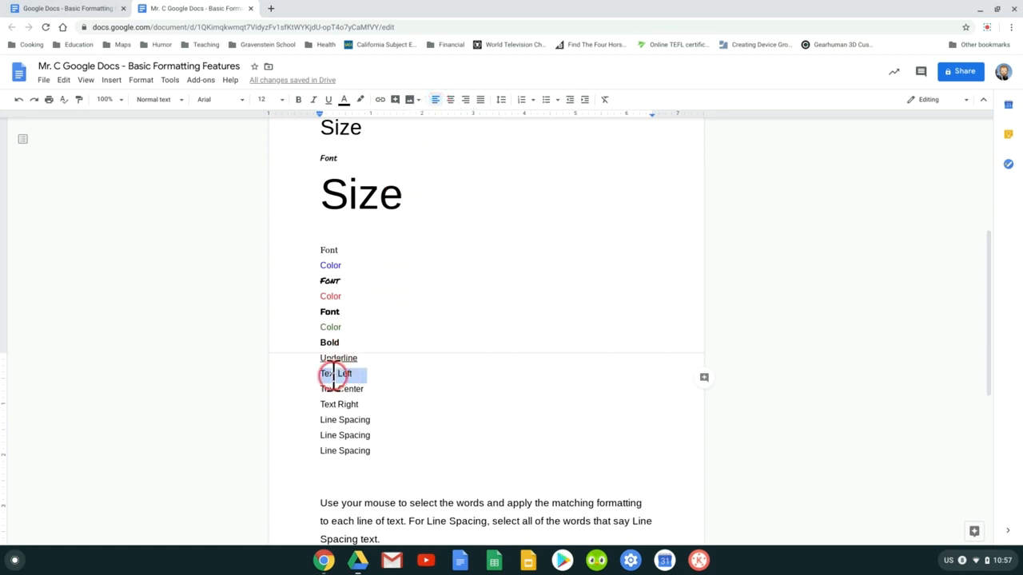
pyautogui.click(434, 102)
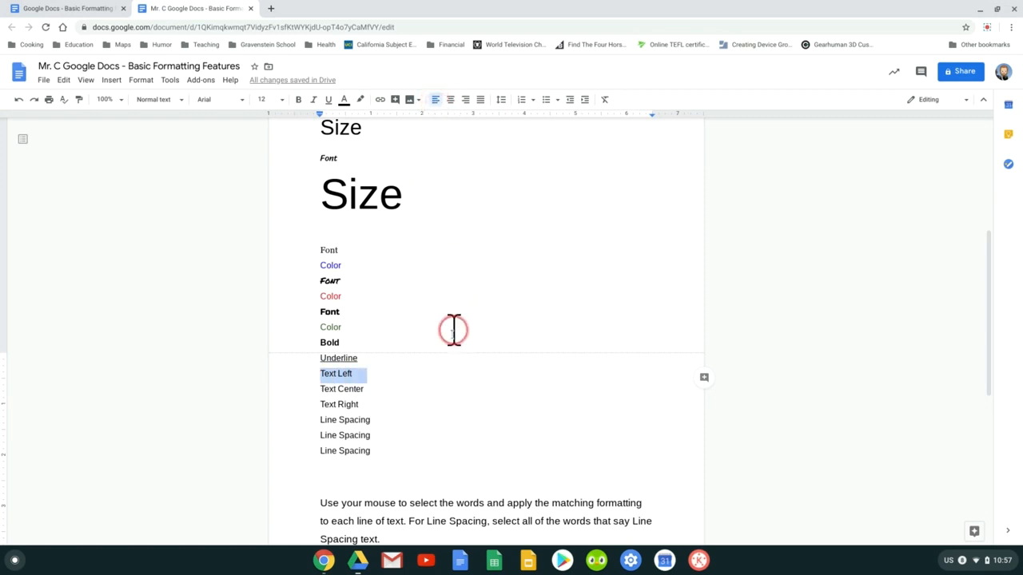
# Step: Select the "Text Center" line and center it on the page
pyautogui.click(349, 382)
pyautogui.tripleClick(350, 387)
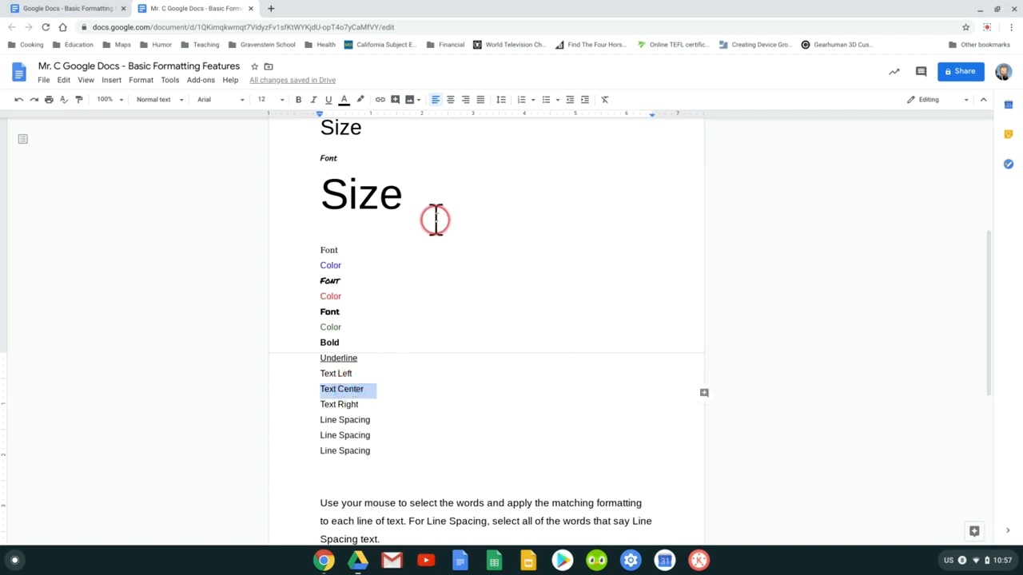
pyautogui.click(452, 108)
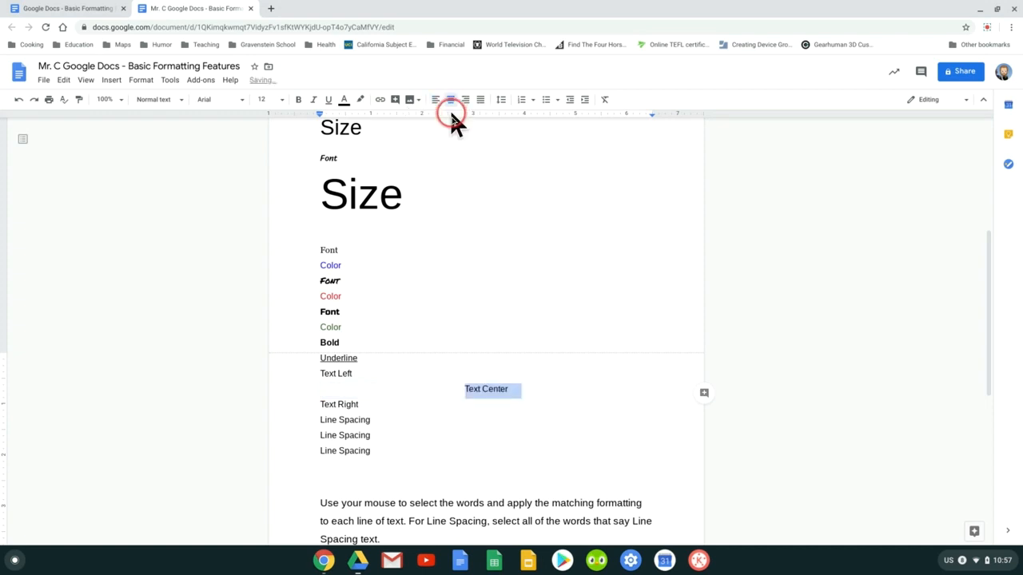
pyautogui.click(509, 391)
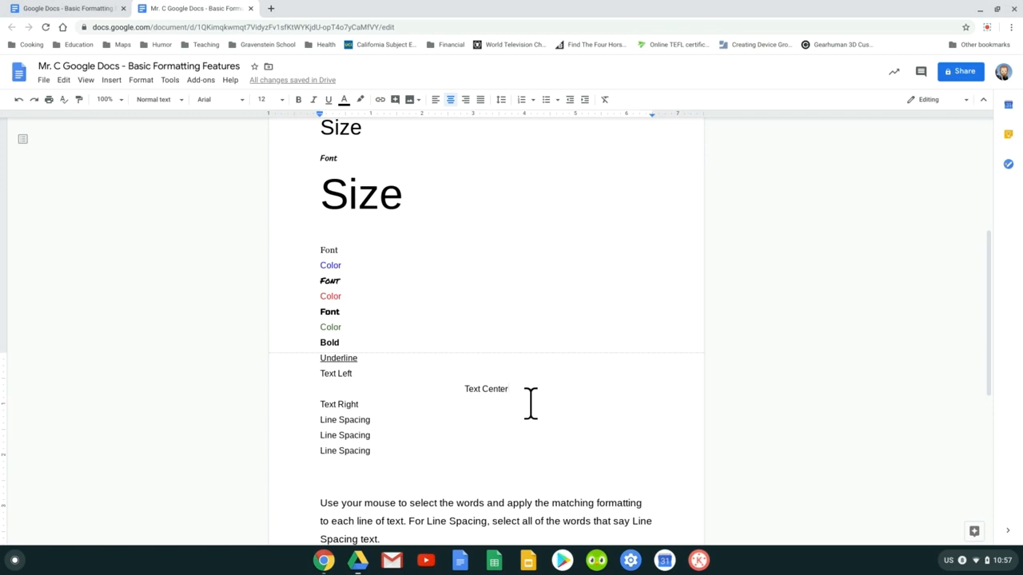
# Step: Select the "Text Right" line and align it to the right margin
pyautogui.tripleClick(350, 405)
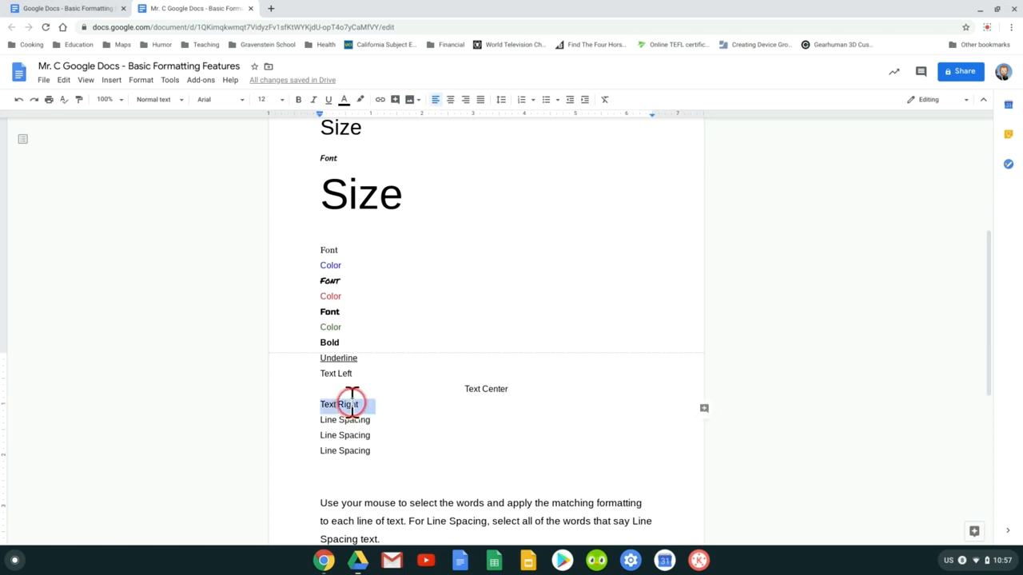
pyautogui.click(467, 102)
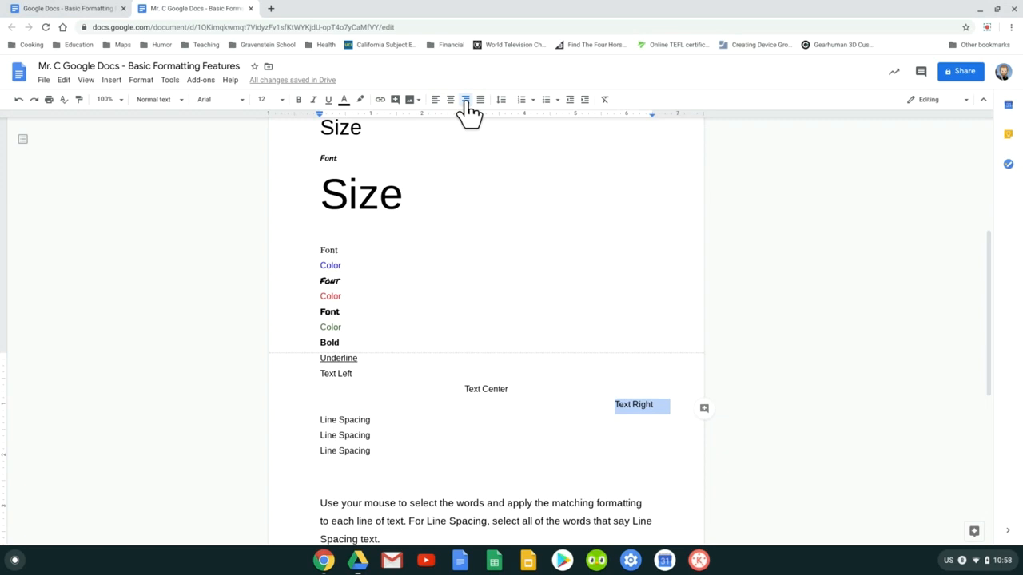
pyautogui.click(660, 402)
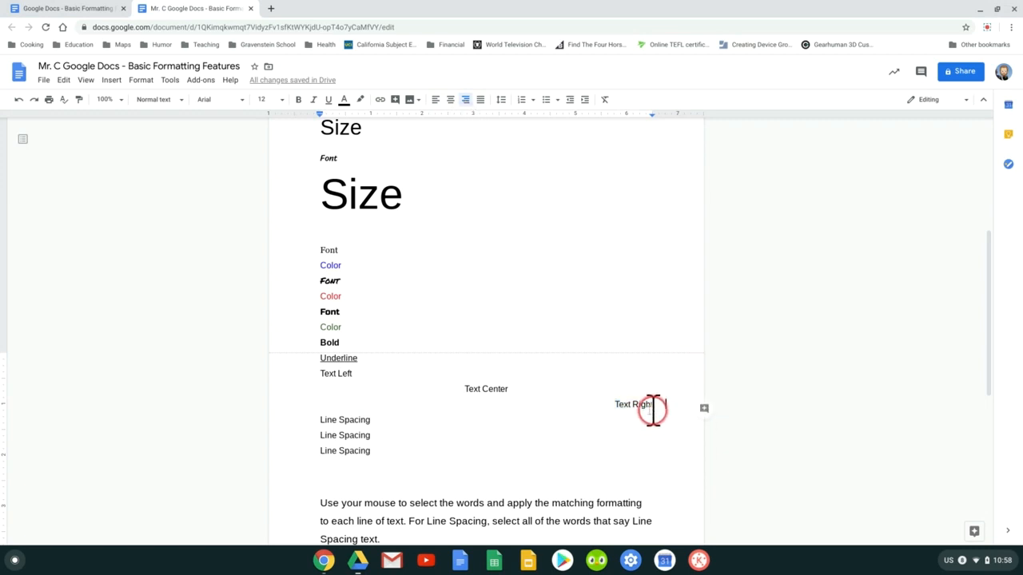
pyautogui.click(614, 408)
pyautogui.click(667, 415)
pyautogui.click(646, 405)
pyautogui.click(658, 405)
pyautogui.click(632, 412)
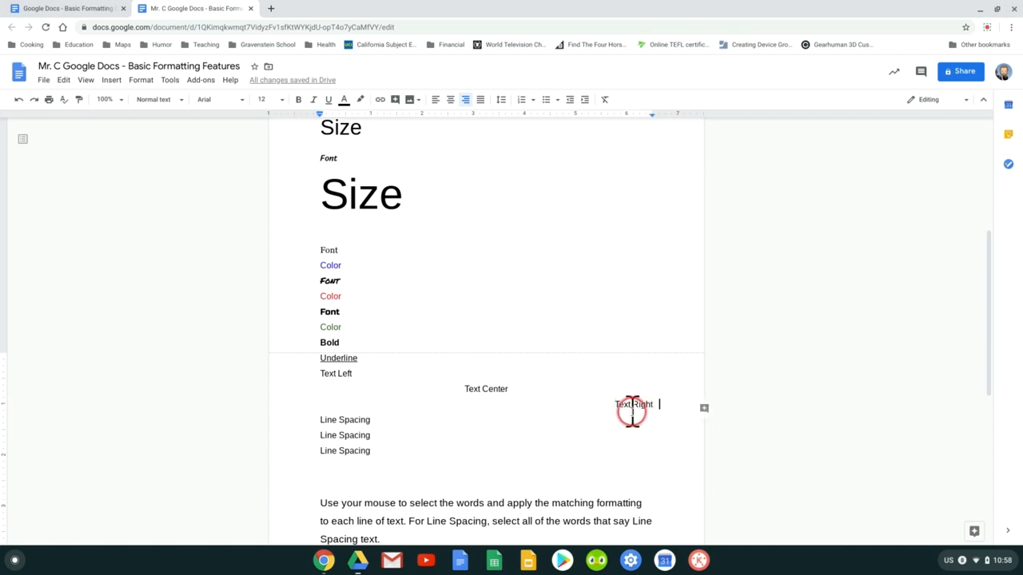
# Step: Left-align the "Text Right" line and replace its text with the teacher's name
pyautogui.tripleClick(644, 408)
pyautogui.click(435, 99)
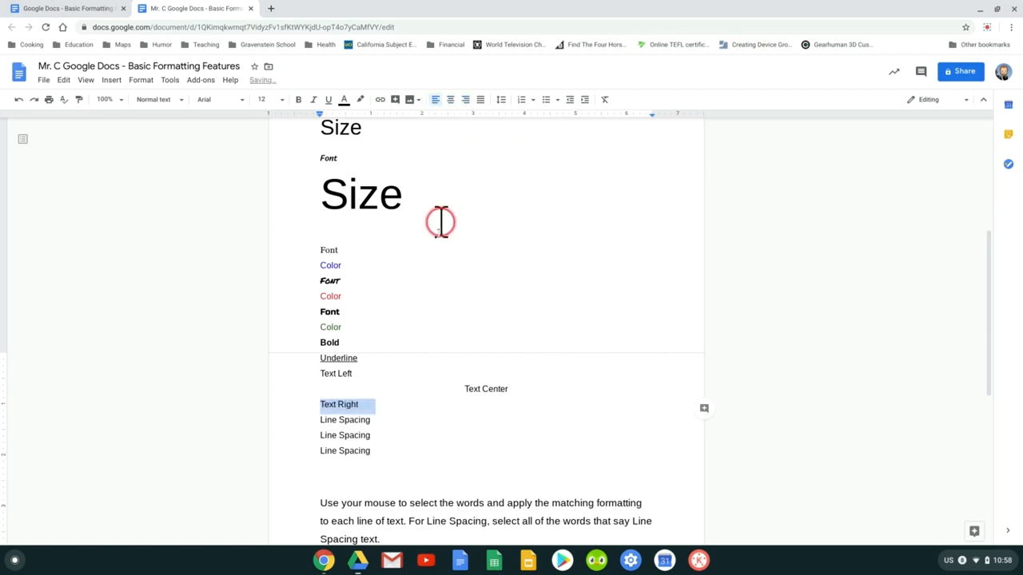
pyautogui.tripleClick(342, 406)
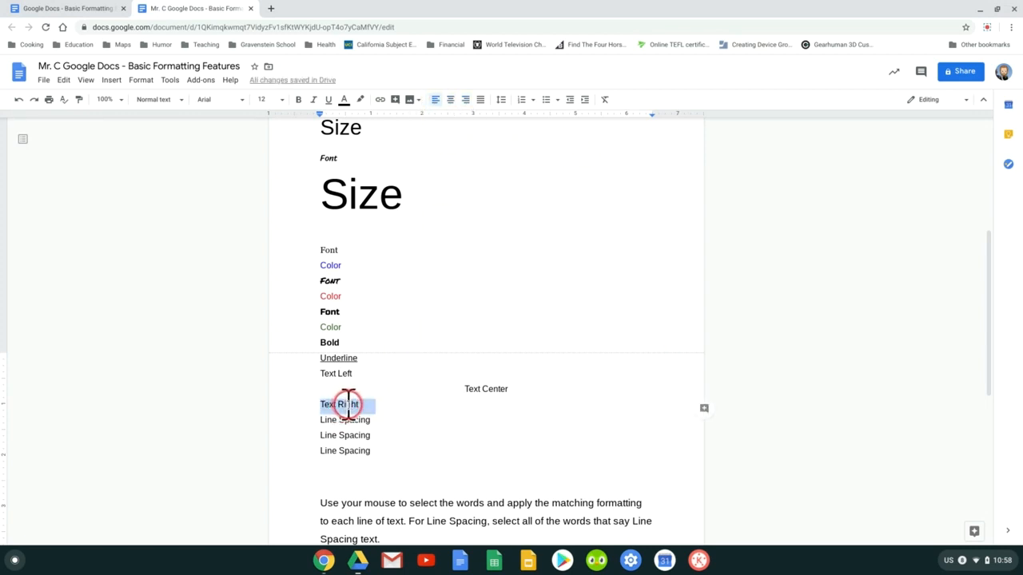
pyautogui.write('Mr. Carey')
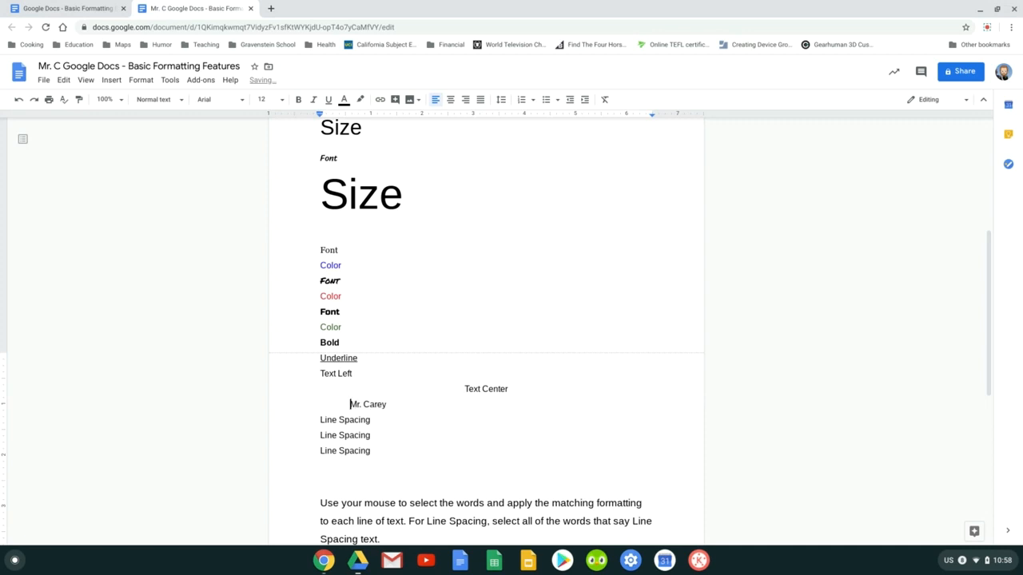
# Step: Try to move the teacher's name line toward the right margin by inserting tabs in front of it
pyautogui.press('BackSpace')
pyautogui.press('BackSpace')
pyautogui.press('BackSpace')
pyautogui.press('BackSpace')
pyautogui.press('BackSpace')
pyautogui.press('BackSpace')
pyautogui.press('BackSpace')
pyautogui.press('BackSpace')
pyautogui.press('BackSpace')
pyautogui.press('BackSpace')
pyautogui.press('BackSpace')
pyautogui.press('BackSpace')
pyautogui.press('Tab')
pyautogui.press('Tab')
pyautogui.press('Tab')
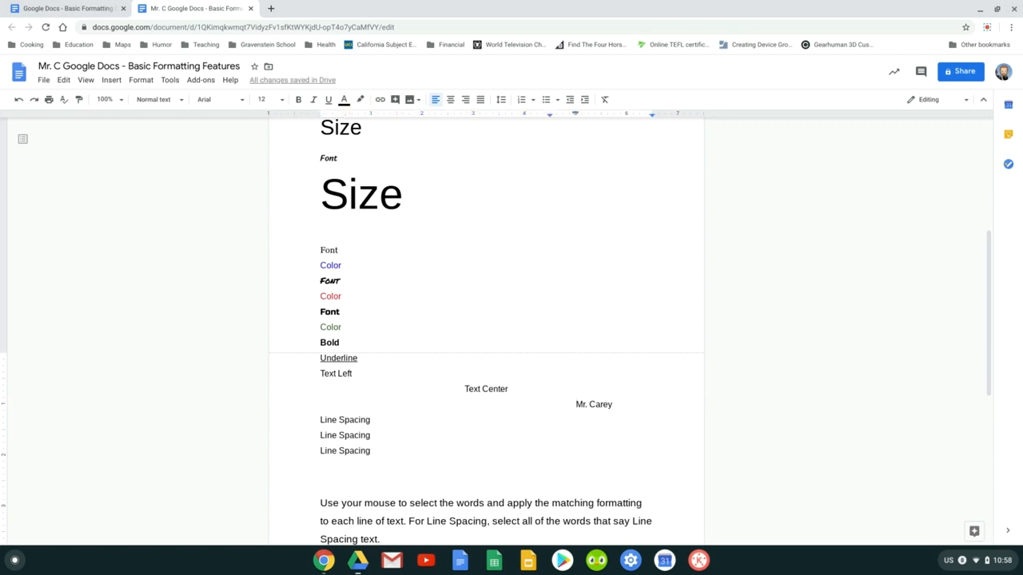
# Step: Remove the tabs before the teacher's name and put it on its own centered line below "Text Center"
pyautogui.press('BackSpace')
pyautogui.press('BackSpace')
pyautogui.press('BackSpace')
pyautogui.press('Return')
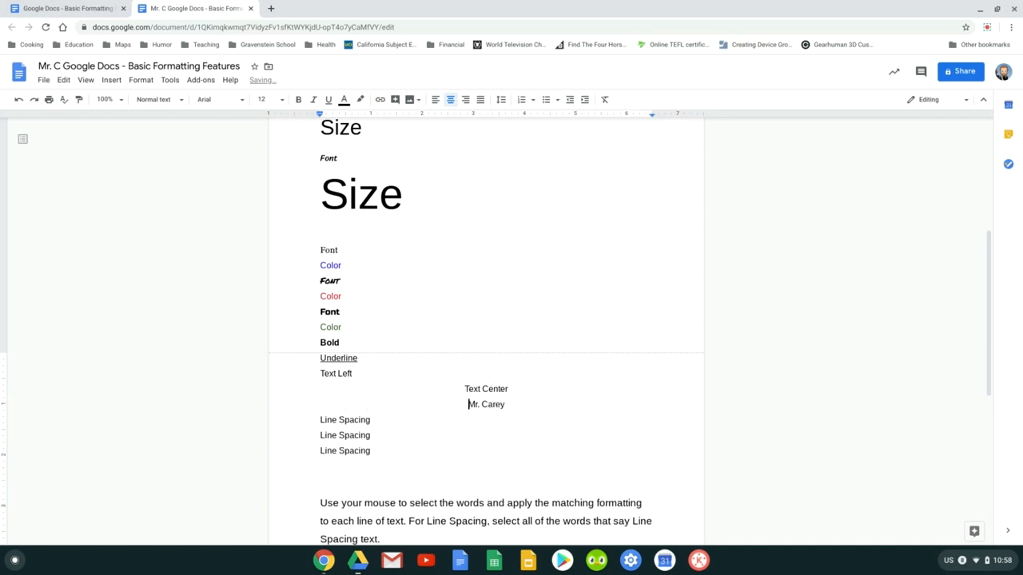
# Step: Align the teacher's name line to the right margin and replace its text with "Text Right"
pyautogui.click(436, 100)
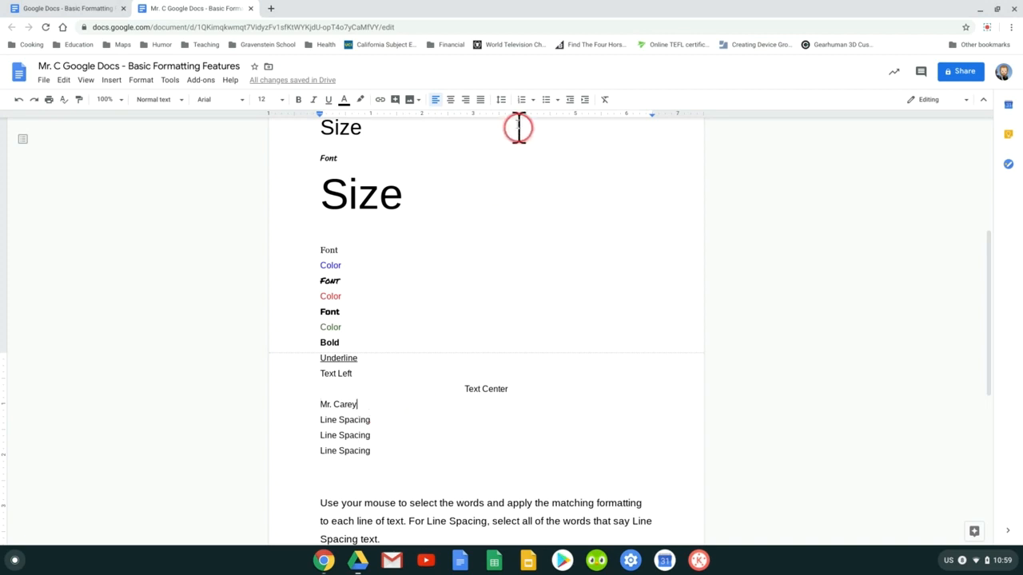
pyautogui.click(465, 100)
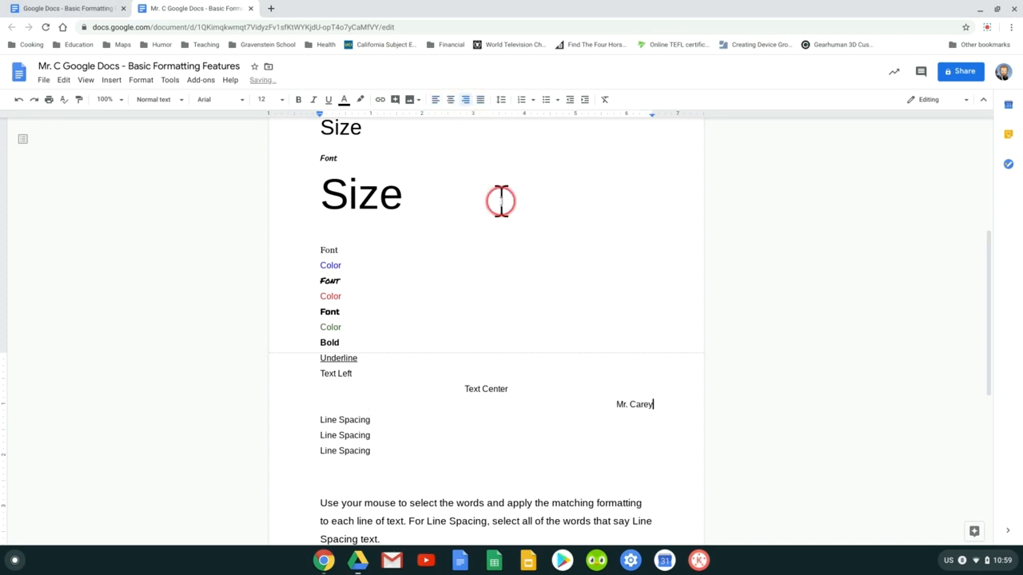
pyautogui.click(652, 412)
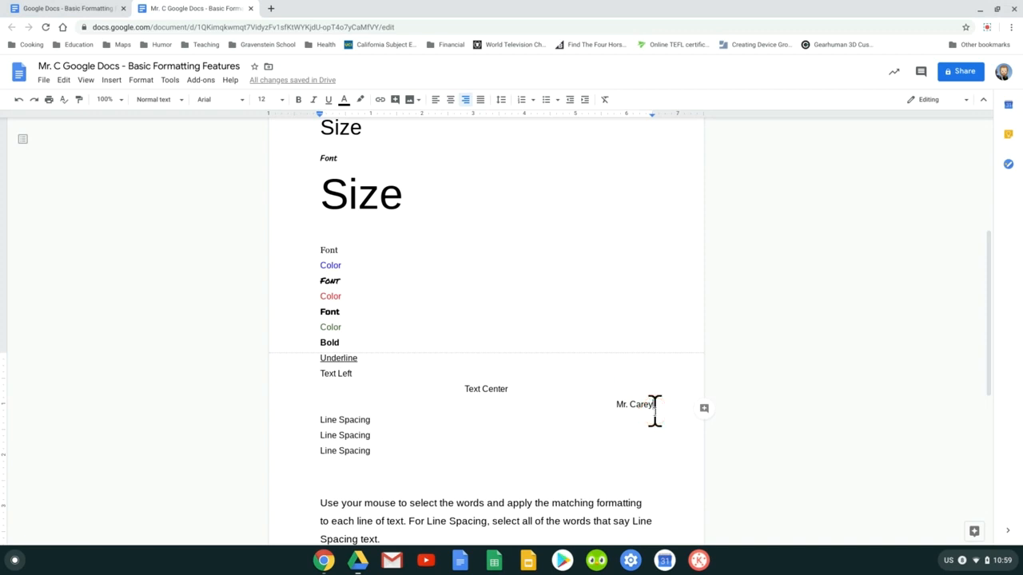
pyautogui.click(655, 386)
pyautogui.doubleClick(644, 401)
pyautogui.click(644, 401)
pyautogui.tripleClick(649, 404)
pyautogui.write('Text Right')
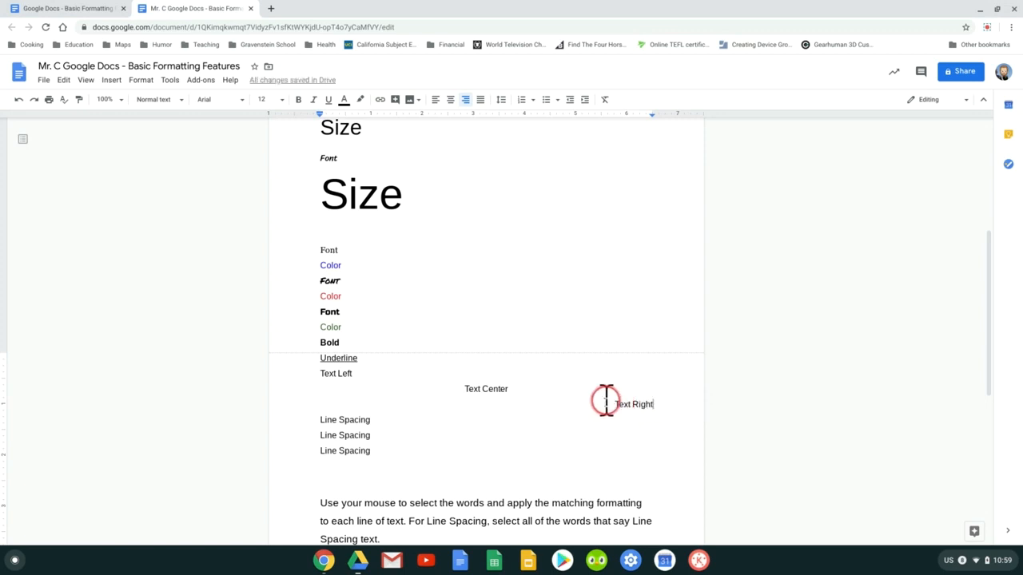
# Step: Highlight and read the Line Spacing instruction in the paragraph below the practice list
pyautogui.click(354, 451)
pyautogui.scroll(-1, 417, 489)
pyautogui.scroll(-1, 417, 489)
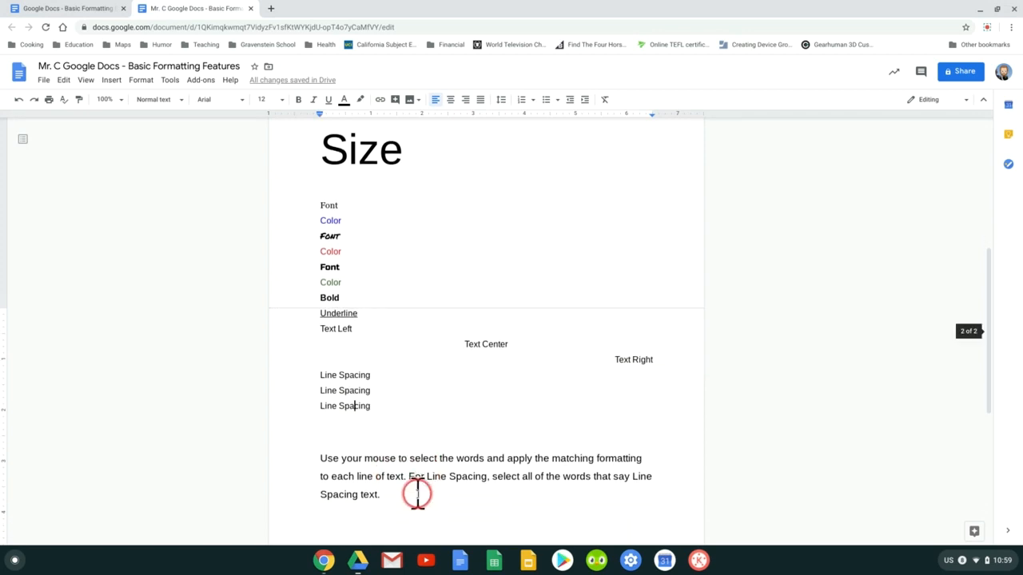
pyautogui.moveTo(408, 476); pyautogui.dragTo(415, 493)
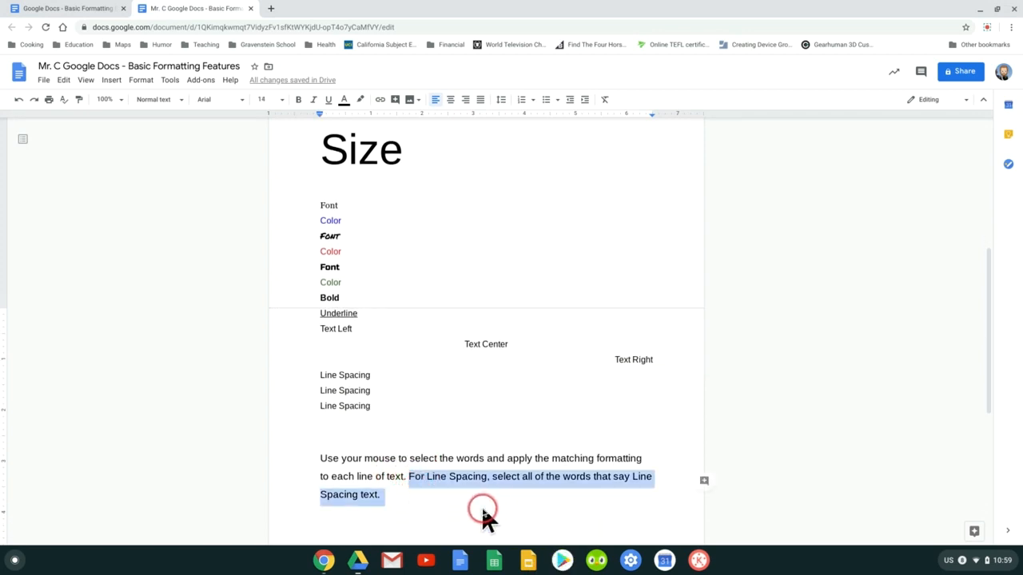
pyautogui.click(476, 478)
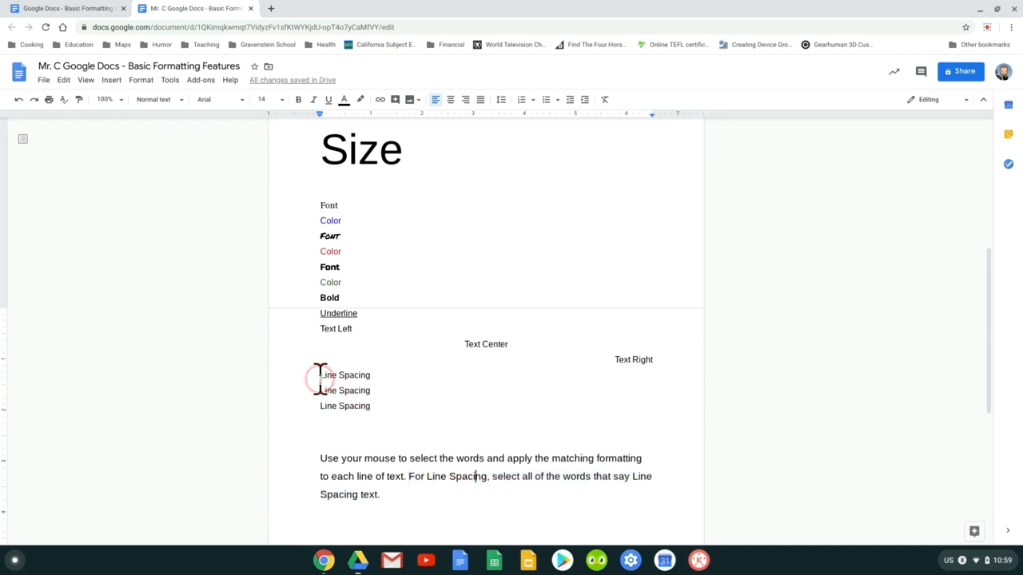
# Step: Select all three "Line Spacing" lines and apply 1.15 line spacing, followed by 1.5
pyautogui.moveTo(320, 376); pyautogui.dragTo(379, 411)
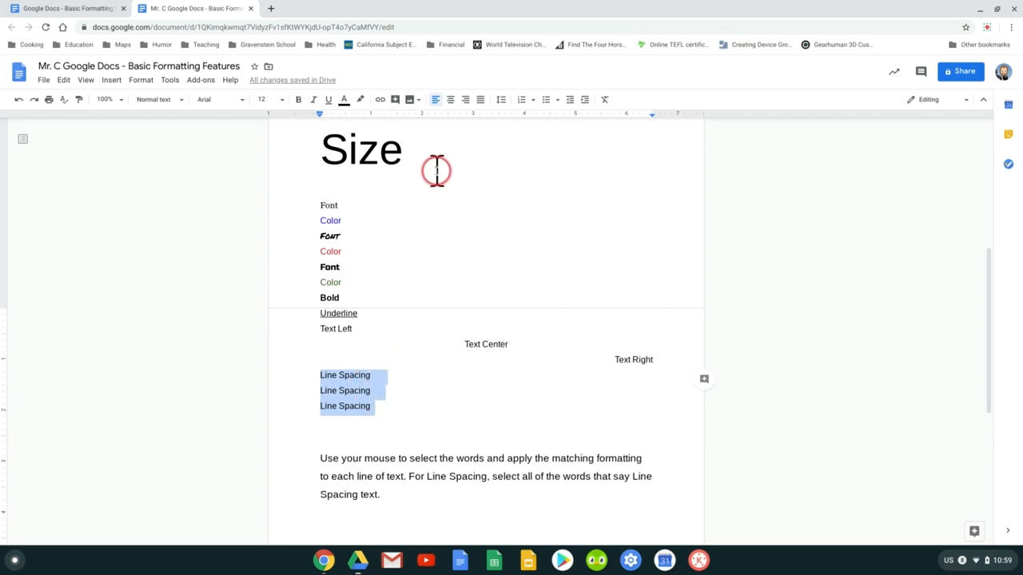
pyautogui.click(500, 102)
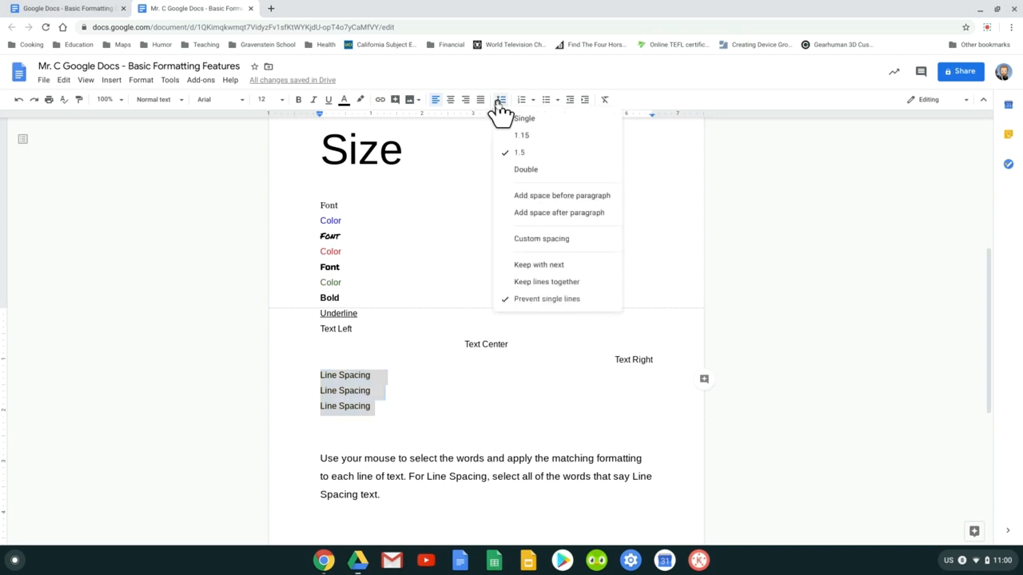
pyautogui.click(531, 153)
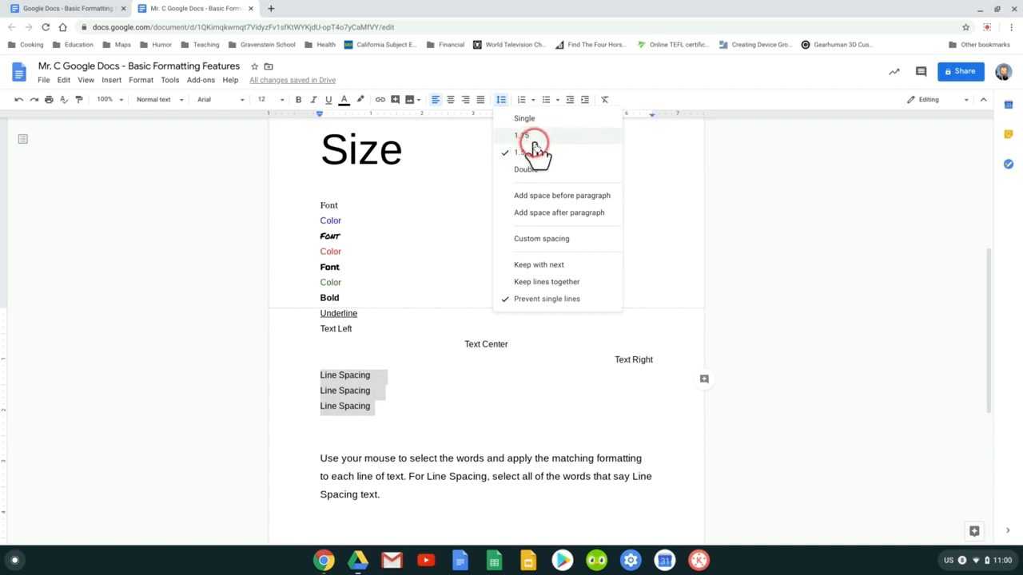
pyautogui.click(534, 136)
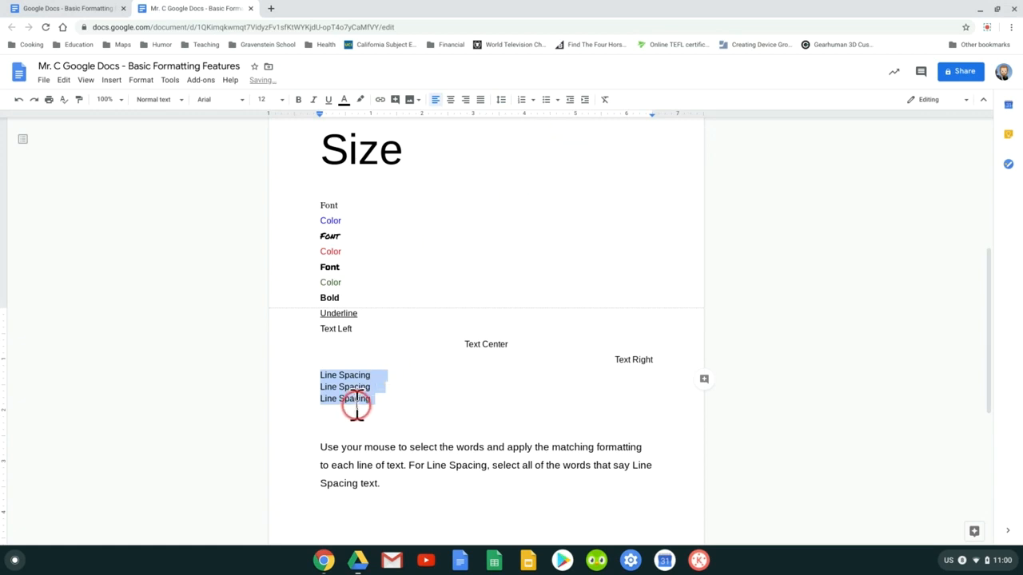
pyautogui.click(501, 101)
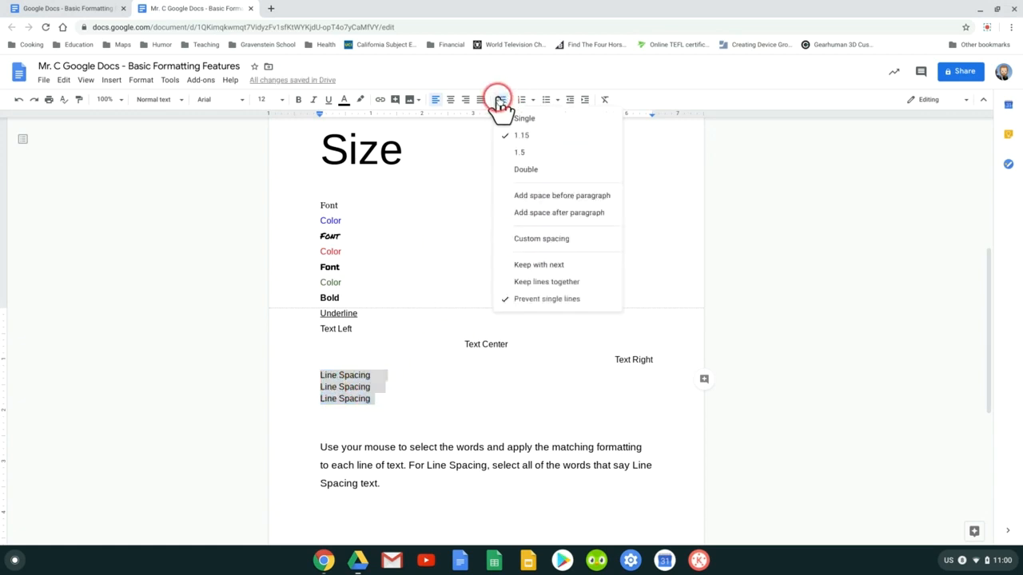
pyautogui.click(533, 154)
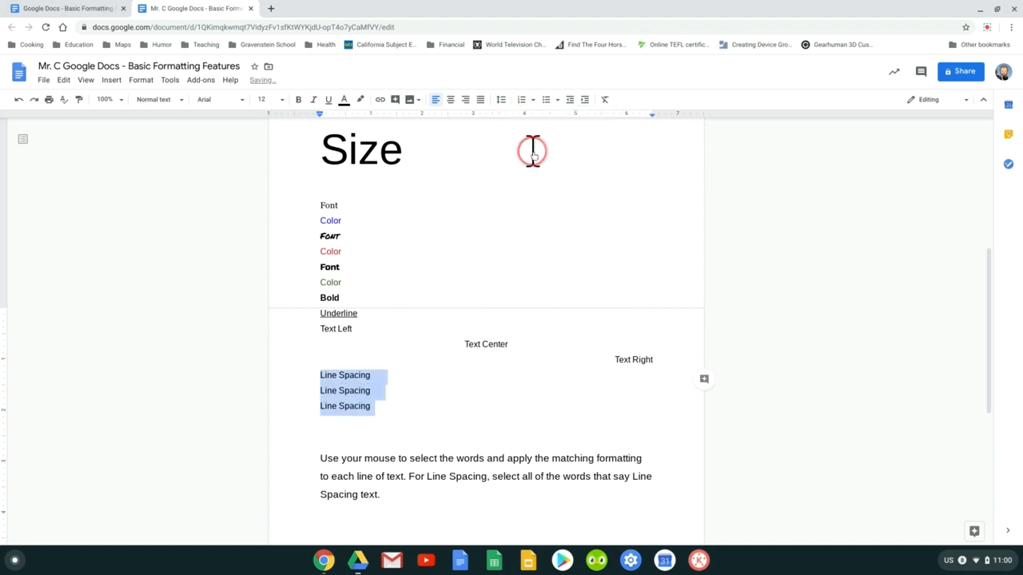
# Step: Change the selected "Line Spacing" lines to double spacing, single spacing and 1.5 spacing in turn
pyautogui.click(501, 102)
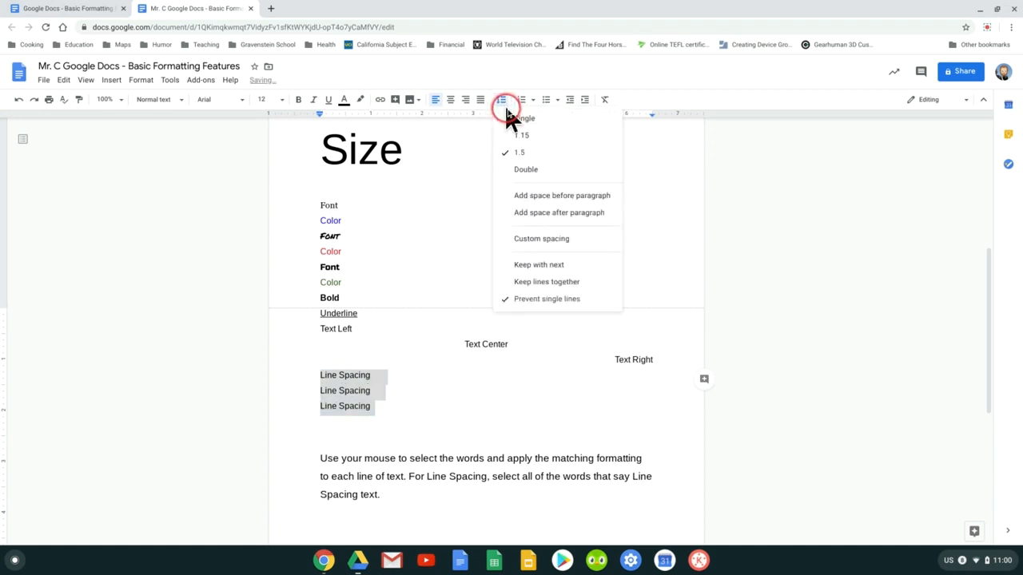
pyautogui.click(536, 171)
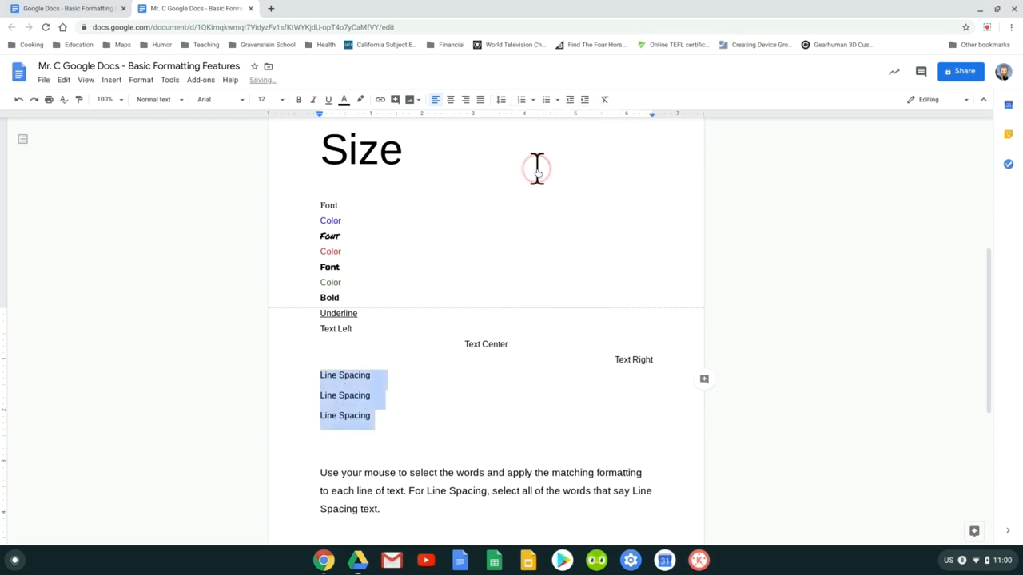
pyautogui.click(501, 100)
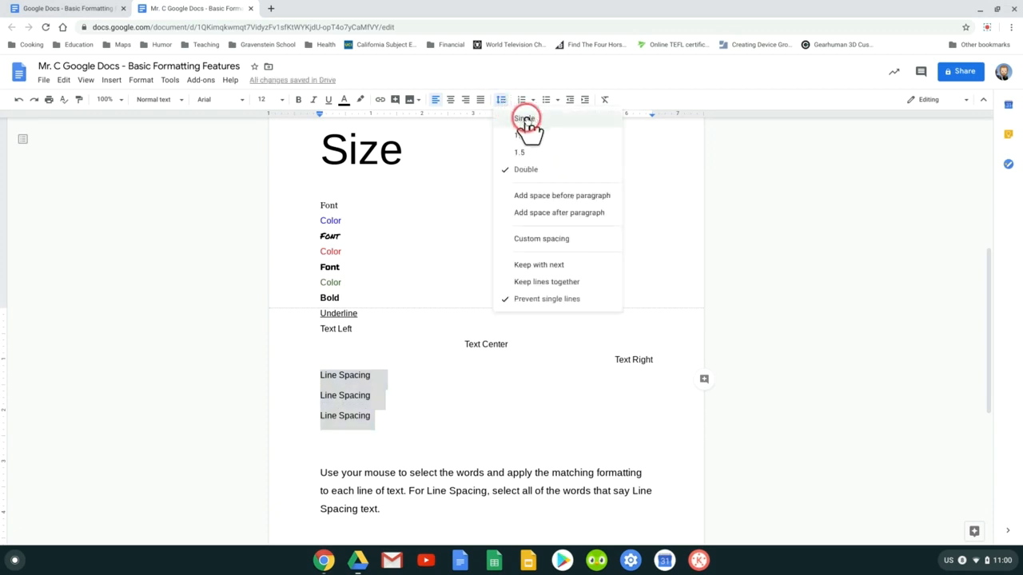
pyautogui.click(525, 120)
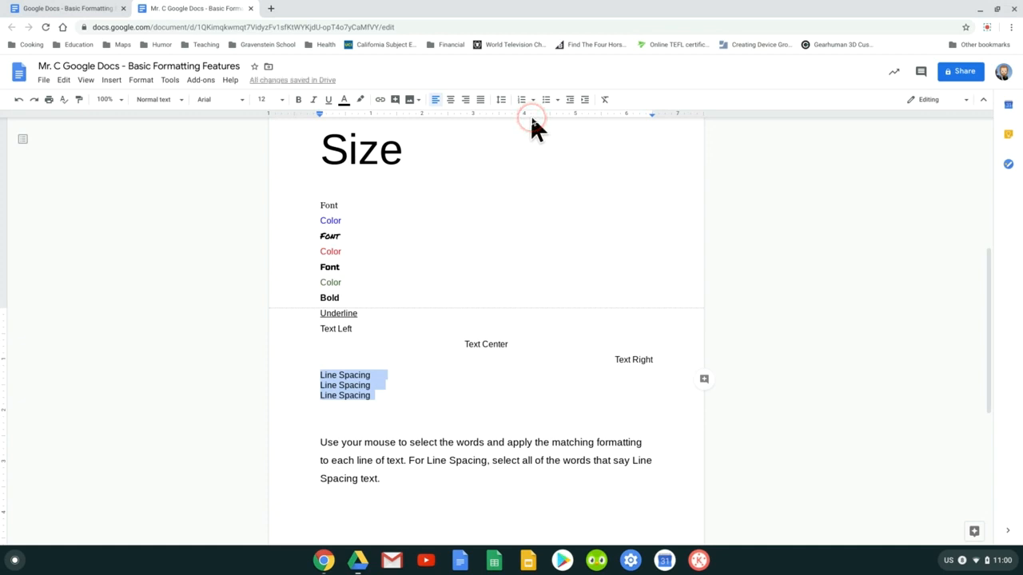
pyautogui.click(501, 100)
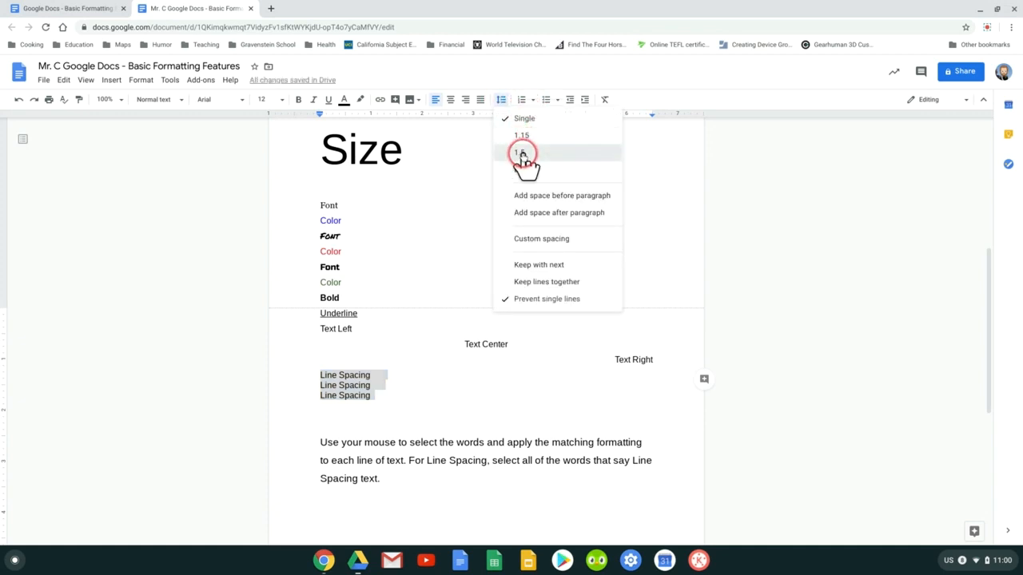
pyautogui.click(528, 137)
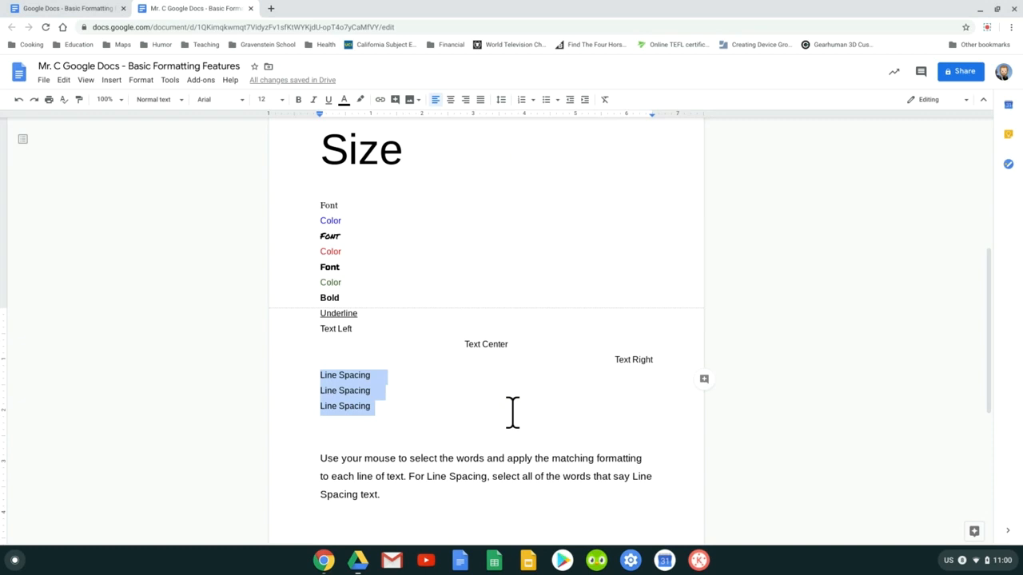
# Step: Step the selected "Line Spacing" lines through single, 1.15, 1.5 and double spacing for comparison
pyautogui.click(501, 99)
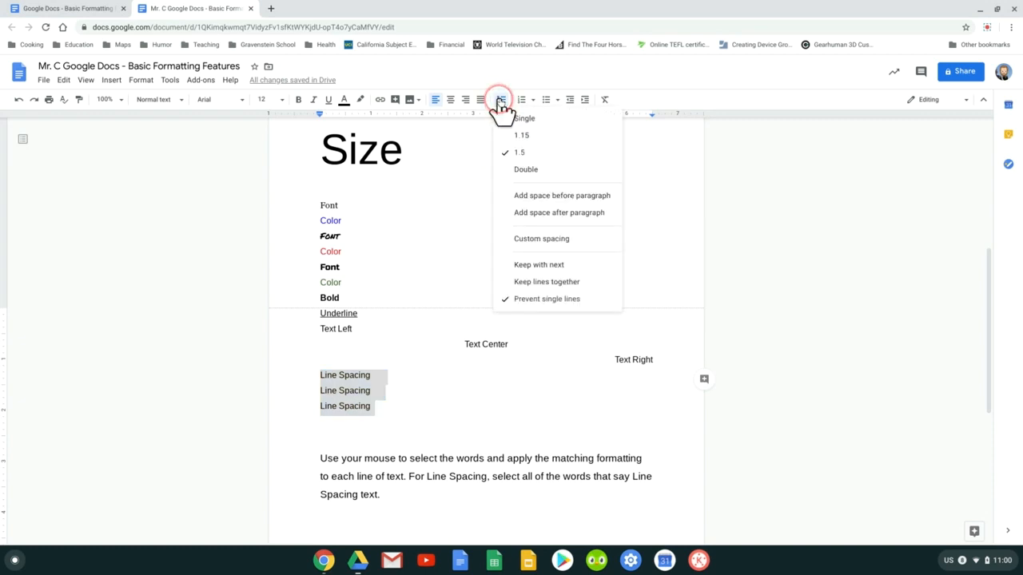
pyautogui.click(524, 120)
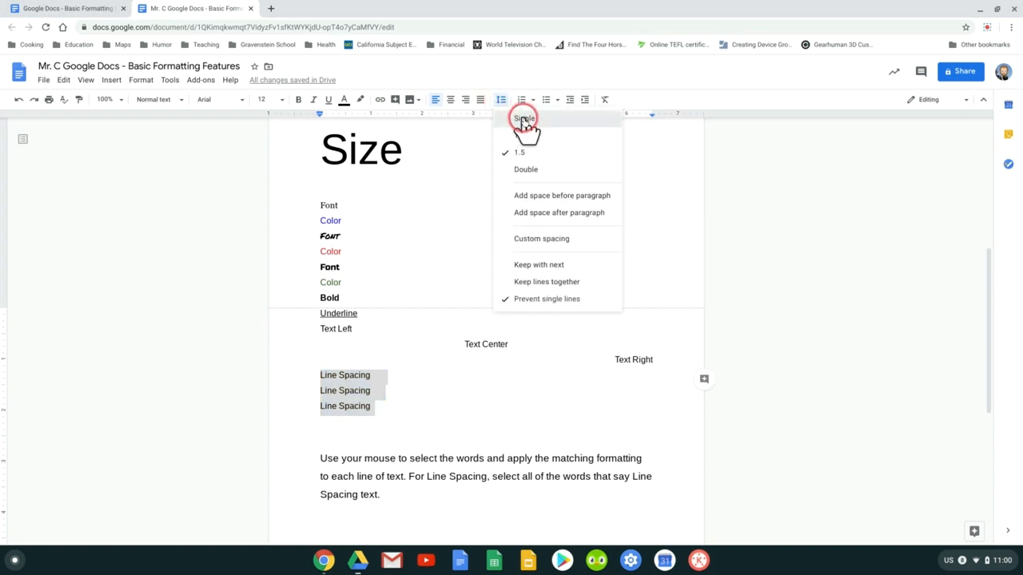
pyautogui.click(502, 99)
pyautogui.click(520, 136)
pyautogui.click(500, 99)
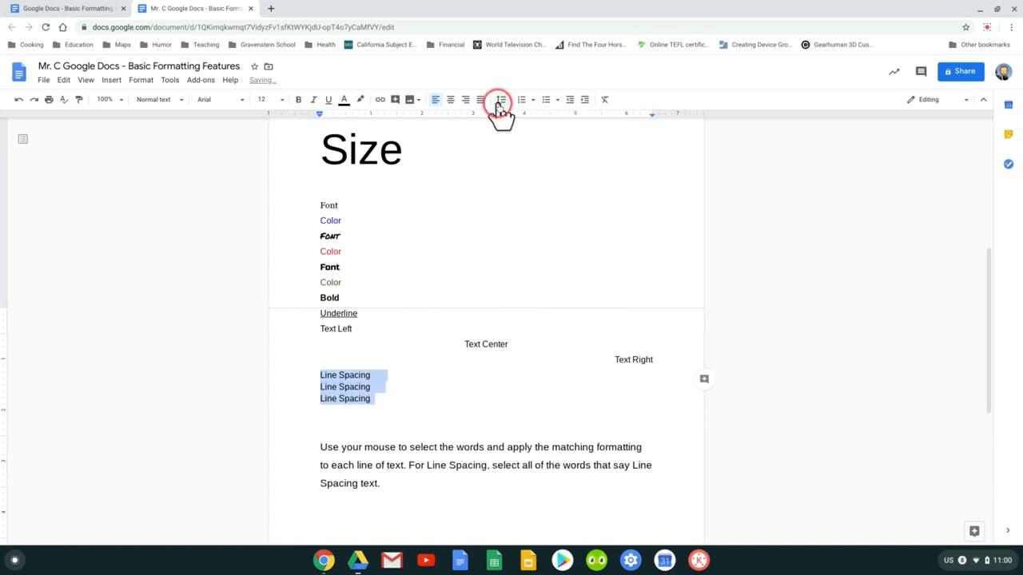
pyautogui.click(521, 152)
pyautogui.click(501, 99)
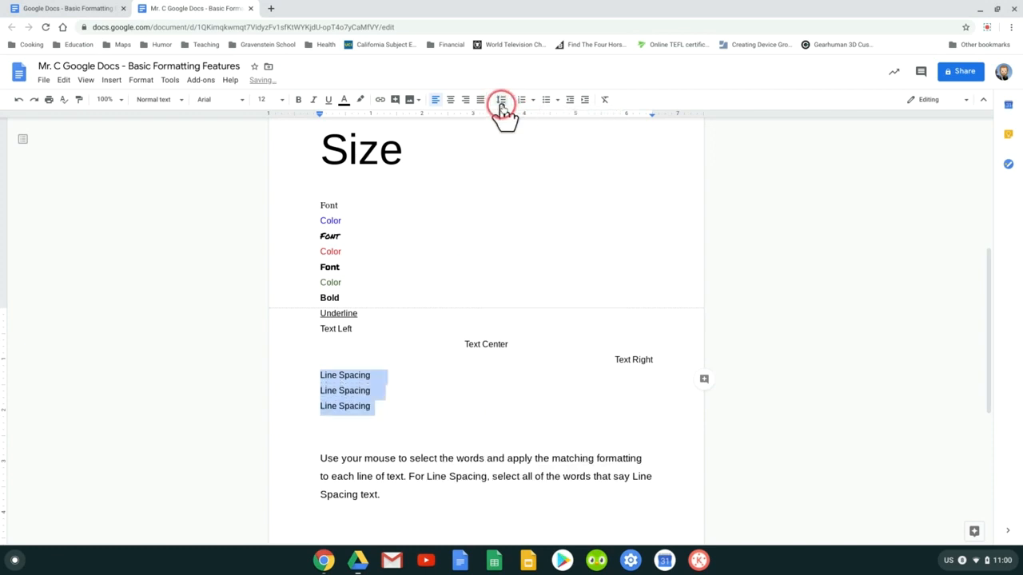
pyautogui.click(529, 168)
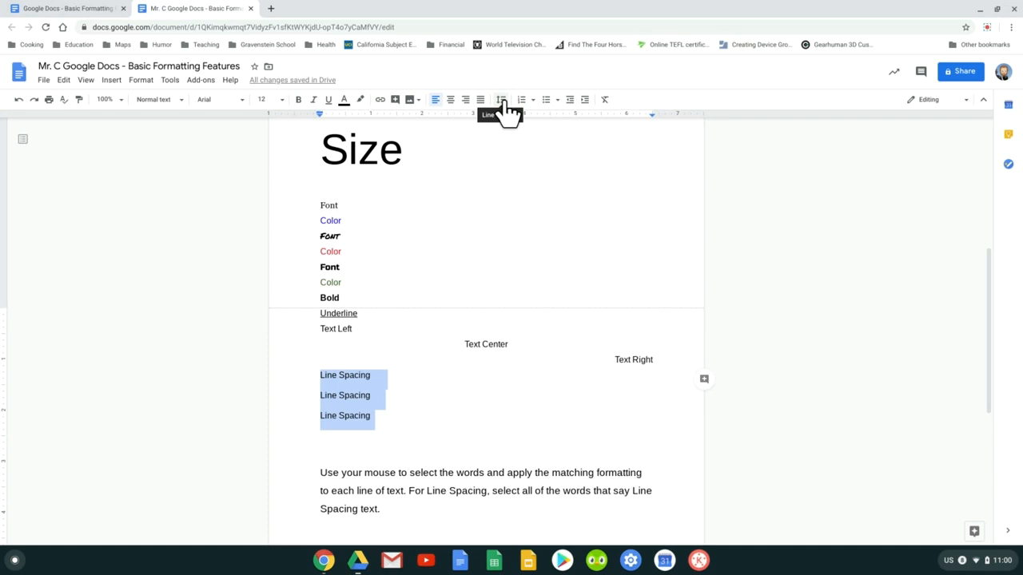
# Step: Apply a custom line spacing value larger than double to the three selected "Line Spacing" lines
pyautogui.click(501, 102)
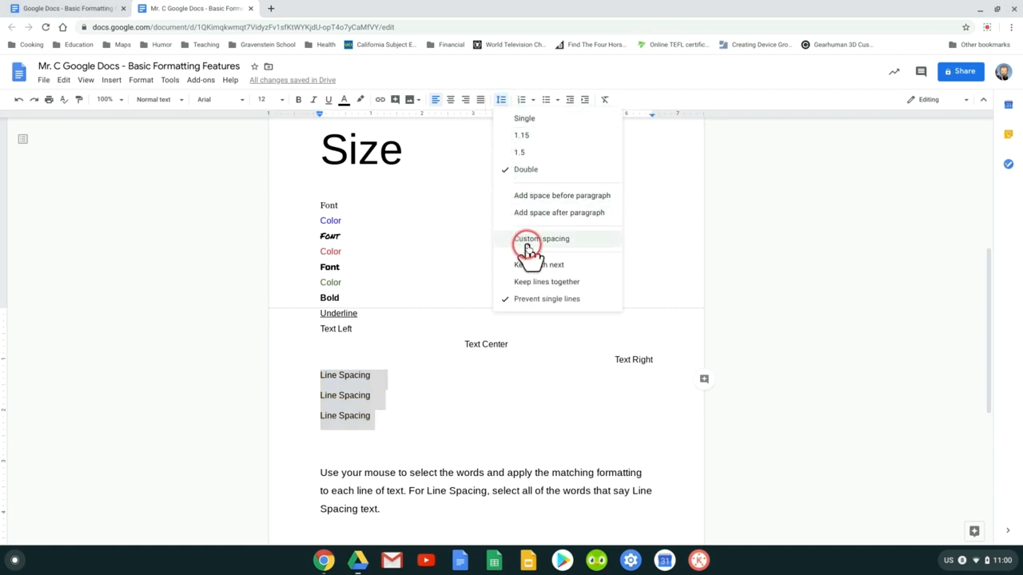
pyautogui.click(576, 239)
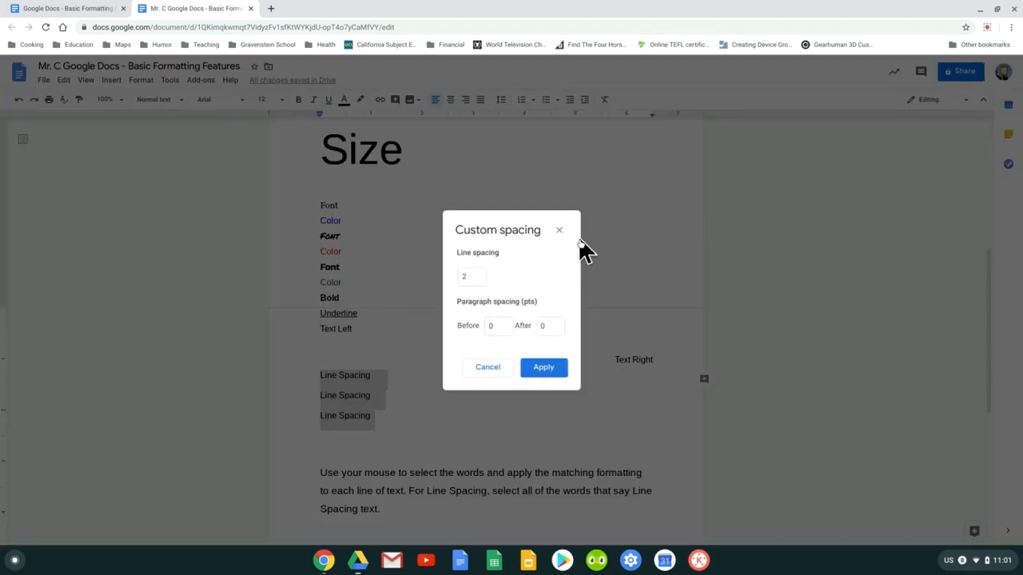
pyautogui.click(476, 278)
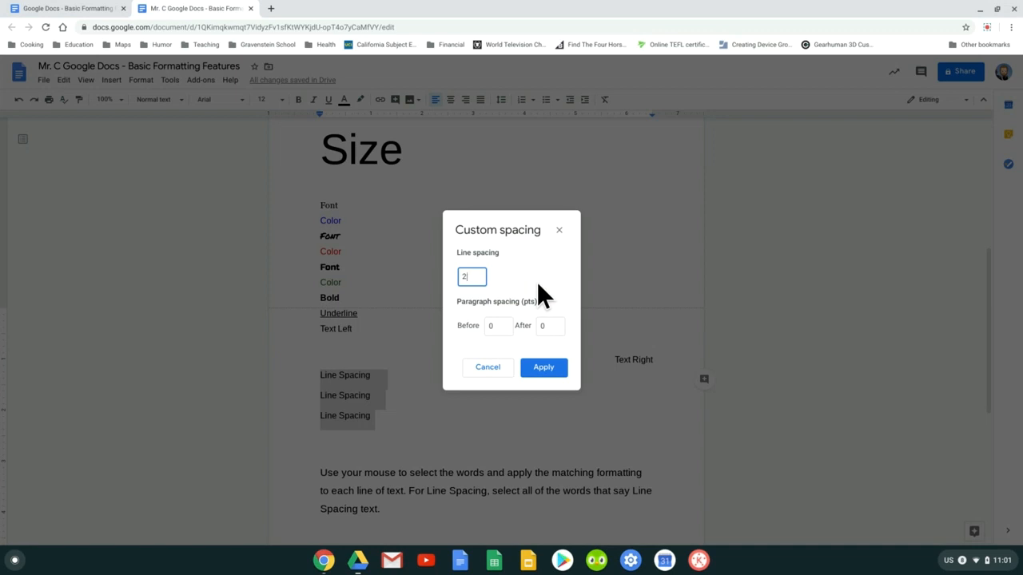
pyautogui.press('BackSpace')
pyautogui.click(541, 369)
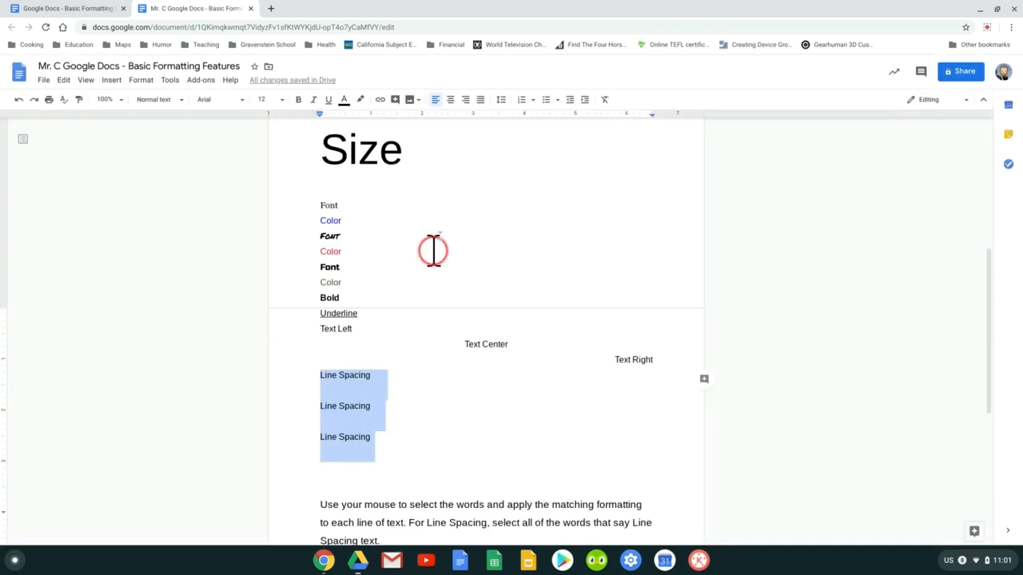
# Step: Apply double spacing and then a custom line spacing of 5 to the three selected "Line Spacing" lines
pyautogui.click(501, 101)
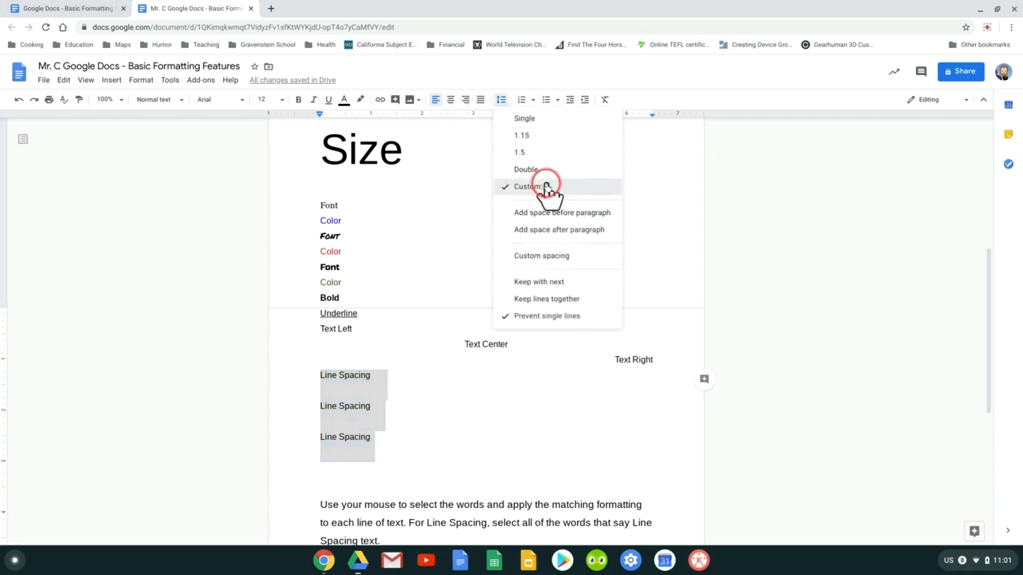
pyautogui.click(538, 169)
pyautogui.click(501, 102)
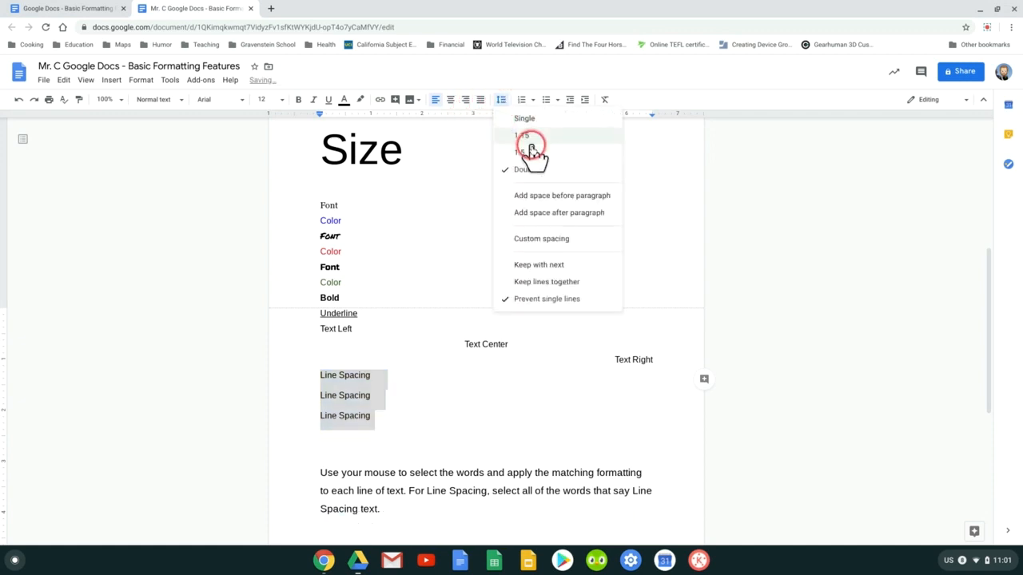
pyautogui.click(541, 236)
pyautogui.click(472, 277)
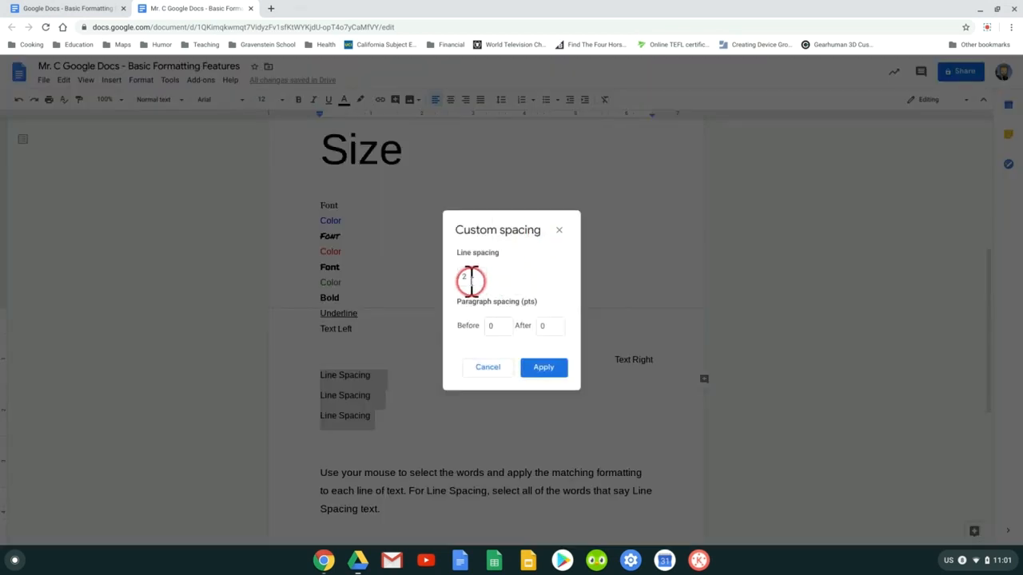
pyautogui.press('BackSpace')
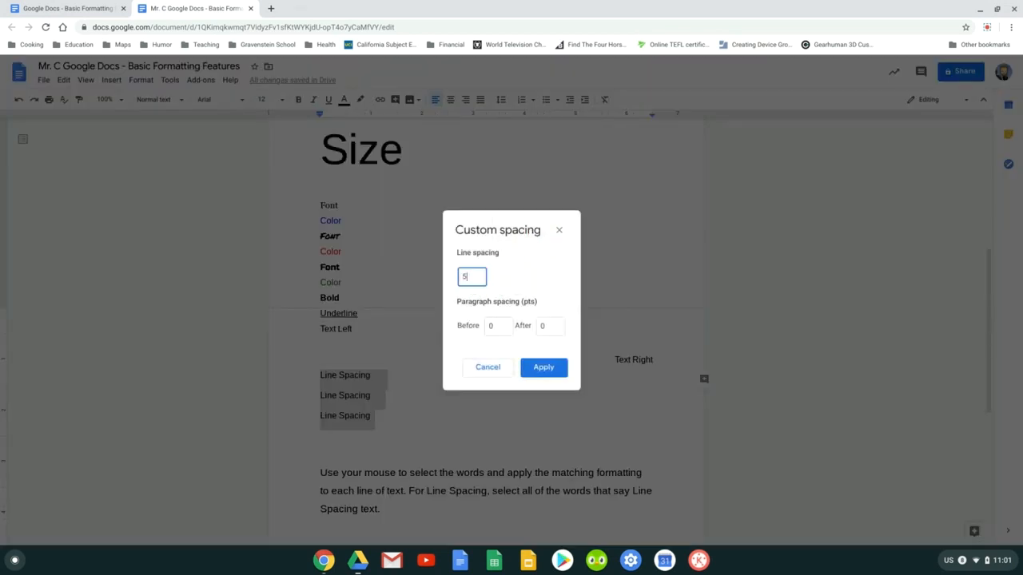
pyautogui.click(534, 369)
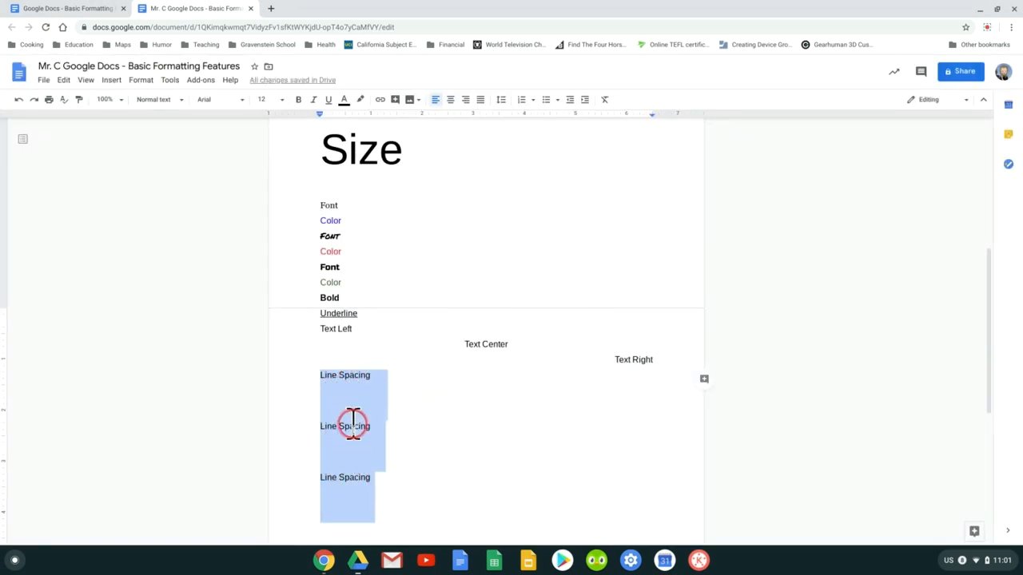
# Step: Set the three selected "Line Spacing" lines to 1.5 line spacing and clear the selection
pyautogui.click(502, 101)
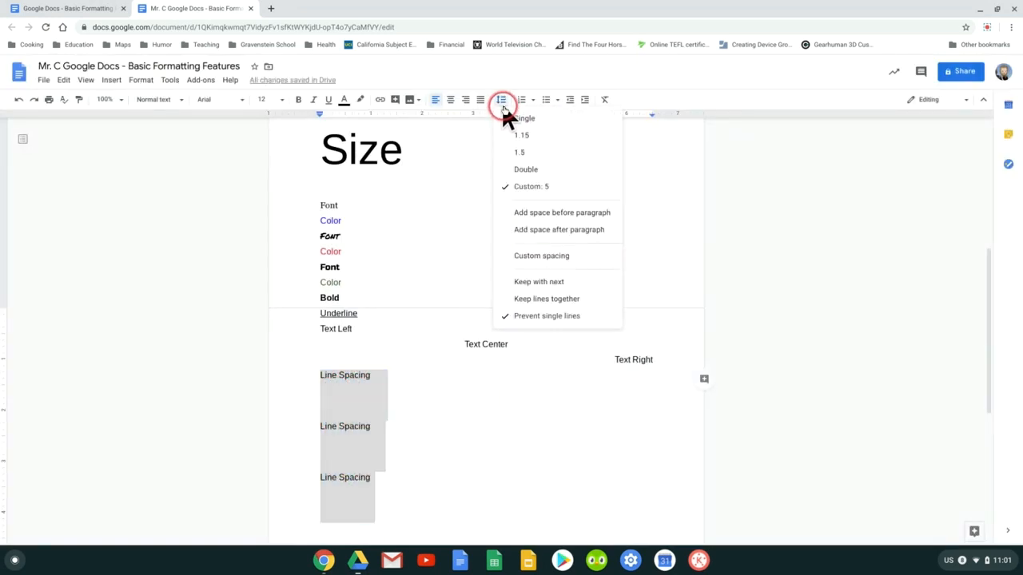
pyautogui.click(527, 152)
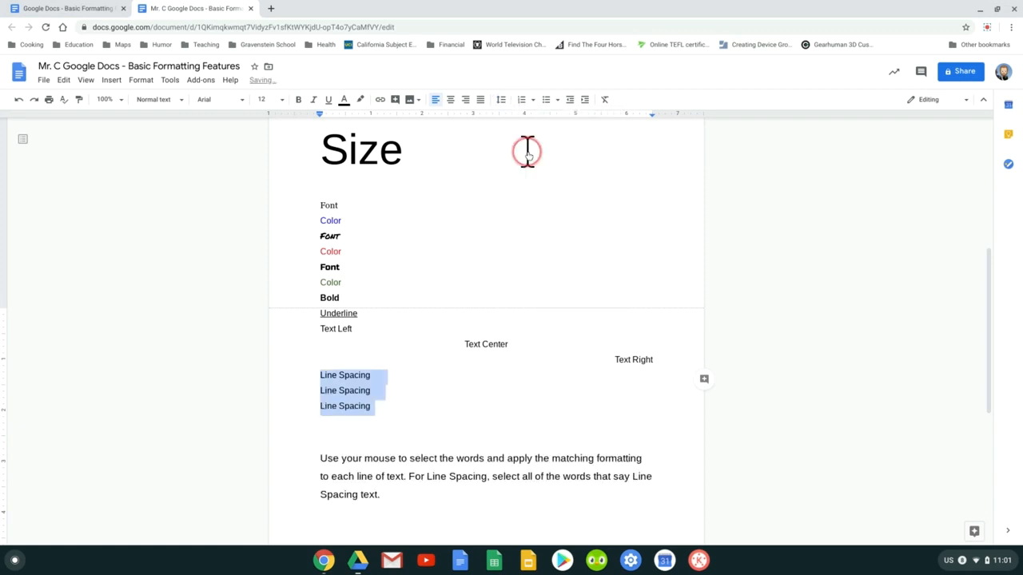
pyautogui.click(438, 409)
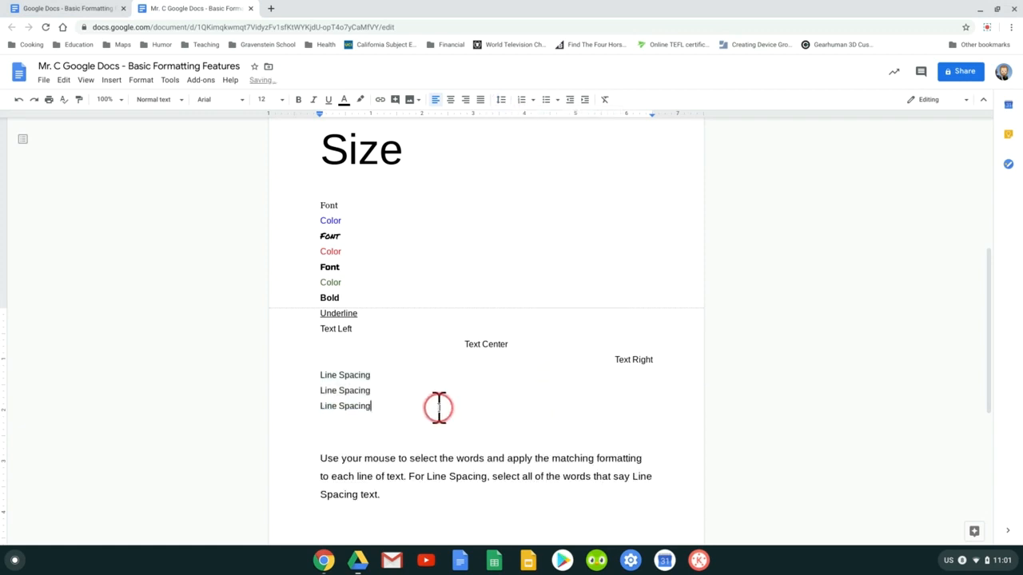
# Step: Set the line spacing of the last "Line Spacing" line to 1.15
pyautogui.click(500, 100)
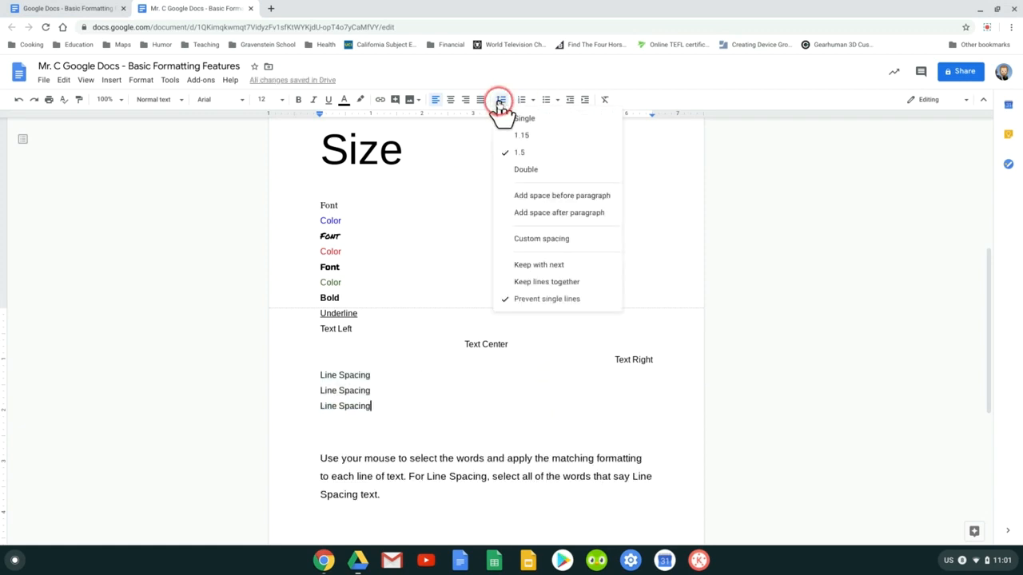
pyautogui.click(537, 137)
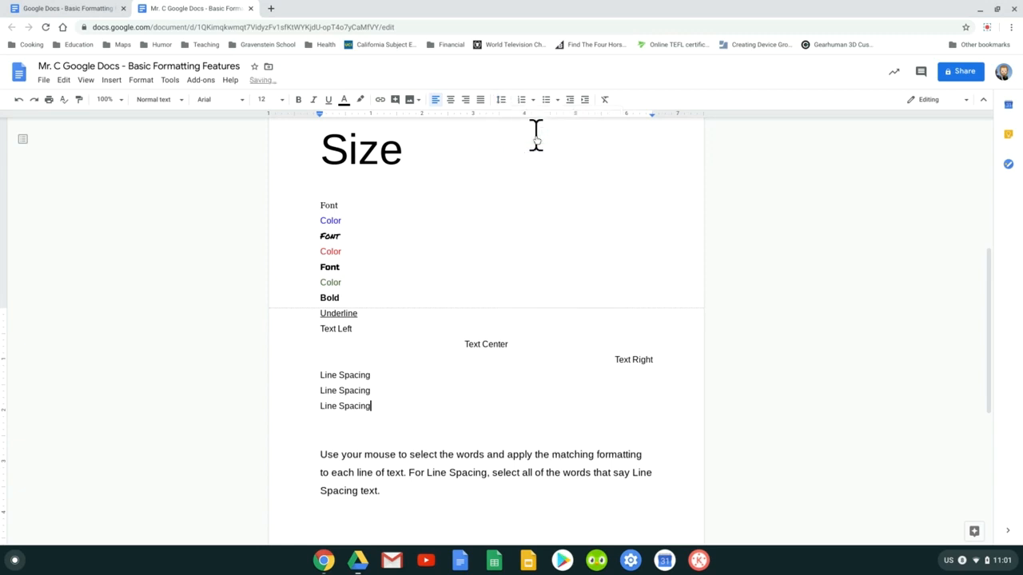
pyautogui.click(411, 405)
# Step: Review the formatted worksheet from its title through the practice lines and look over the available editing commands
pyautogui.scroll(5, 407, 403)
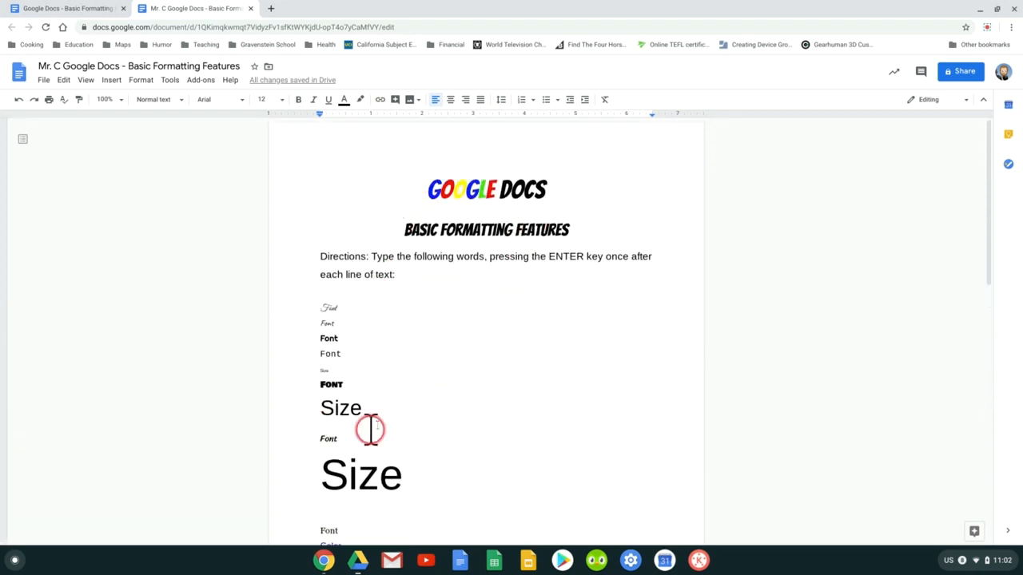
pyautogui.scroll(-1, 394, 372)
pyautogui.scroll(-3, 384, 308)
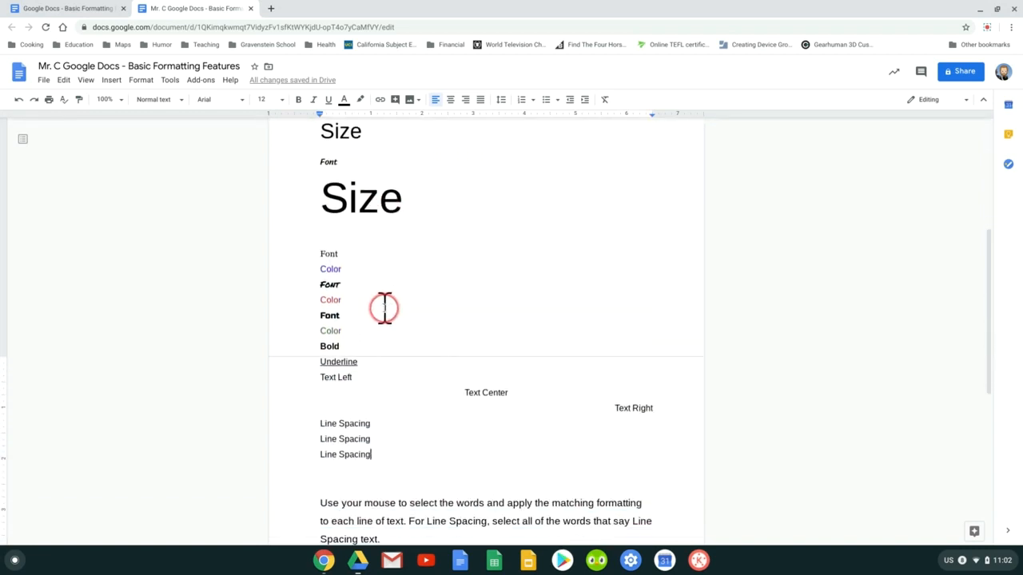
pyautogui.scroll(4, 384, 308)
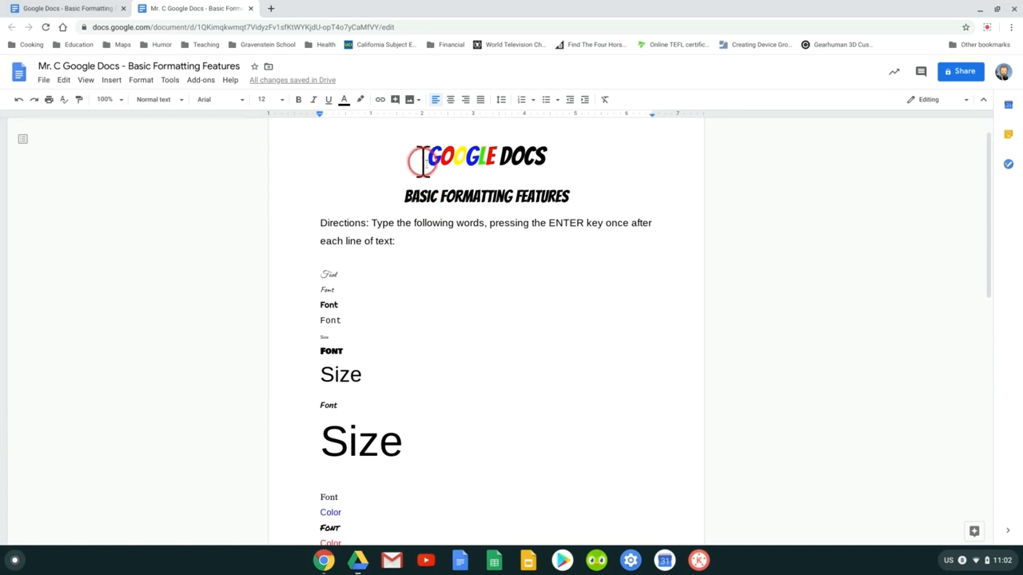
pyautogui.scroll(-1, 532, 312)
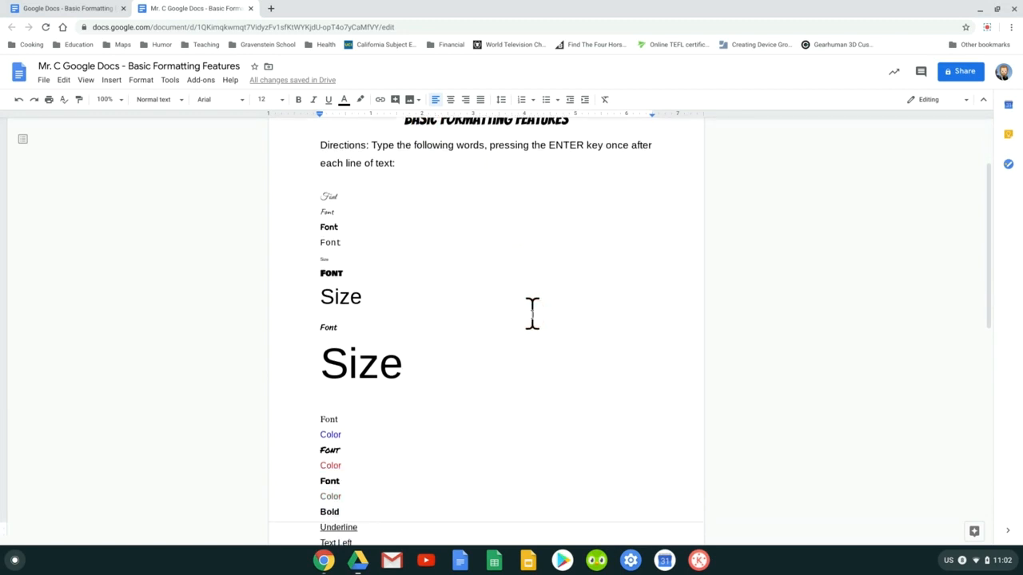
pyautogui.click(522, 318)
pyautogui.scroll(-1, 522, 318)
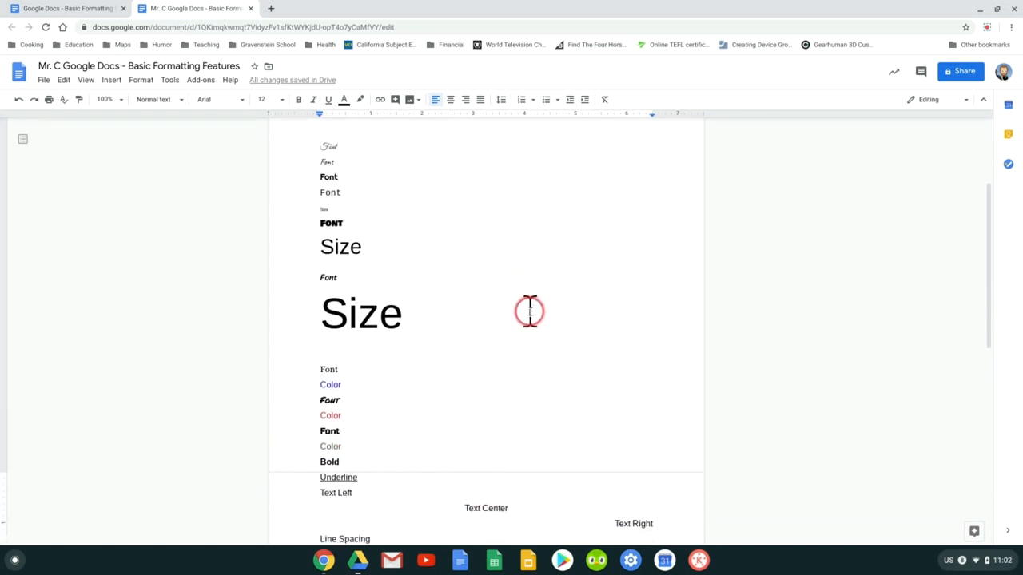
pyautogui.click(64, 80)
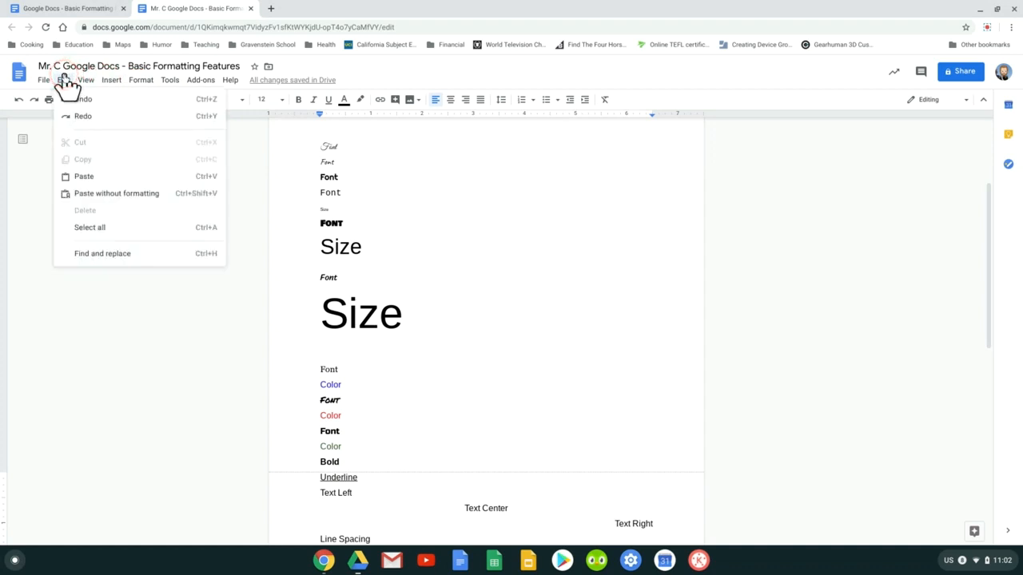
pyautogui.click(482, 315)
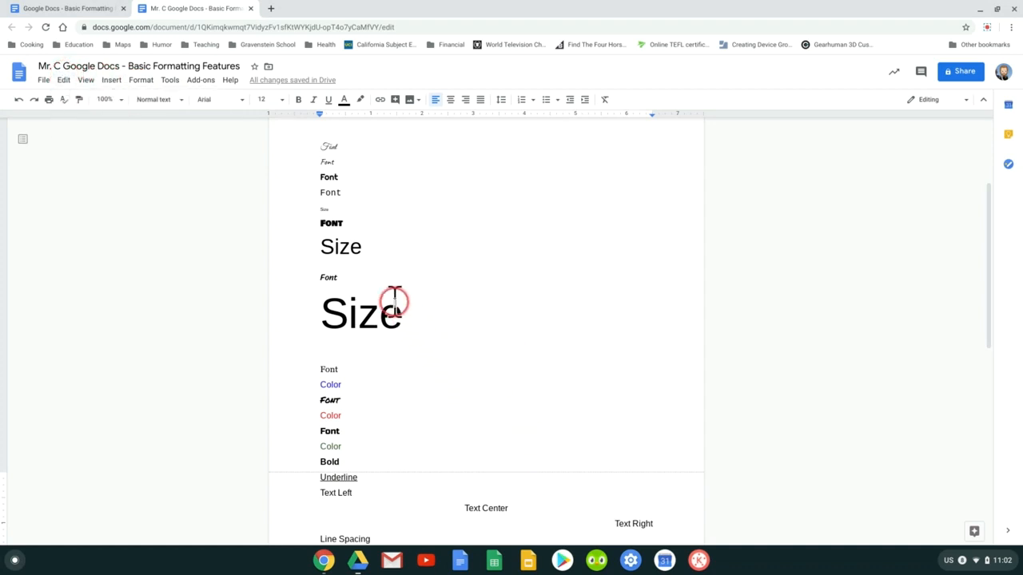
# Step: Select the entire document's content and check the selection from the title through the closing instructions
pyautogui.click(66, 81)
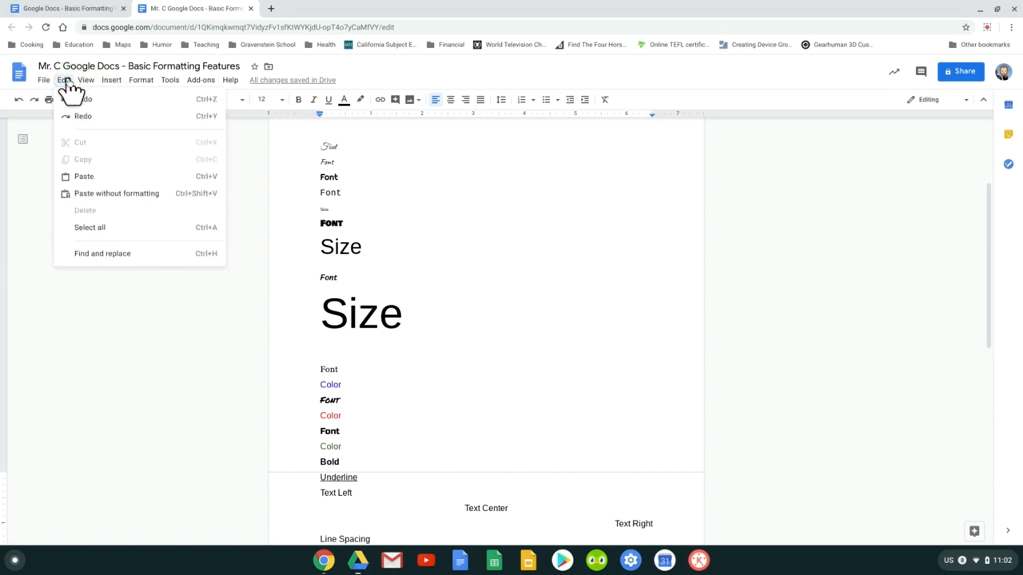
pyautogui.click(93, 227)
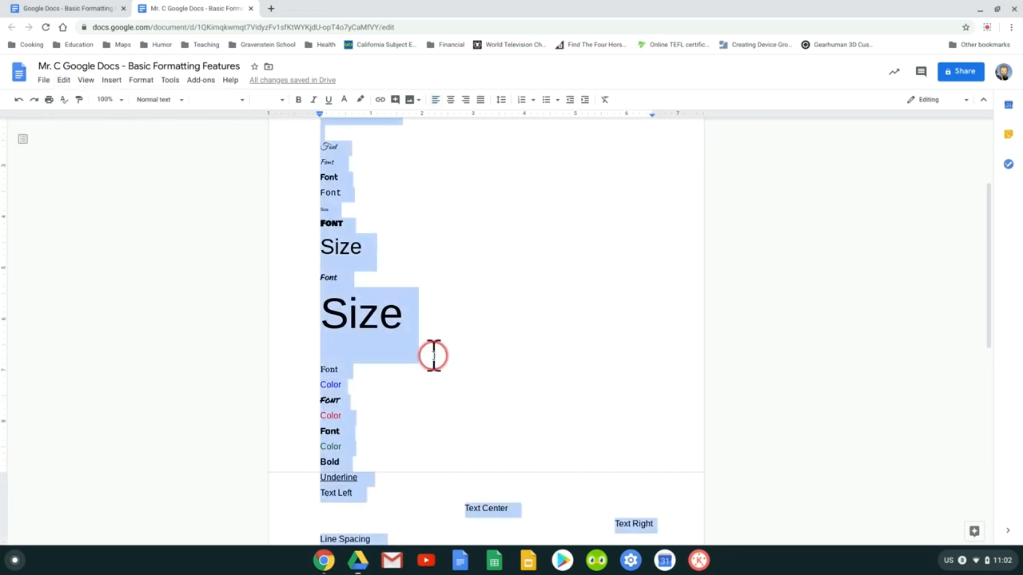
pyautogui.scroll(4, 546, 379)
pyautogui.scroll(-3, 545, 379)
pyautogui.scroll(-3, 556, 387)
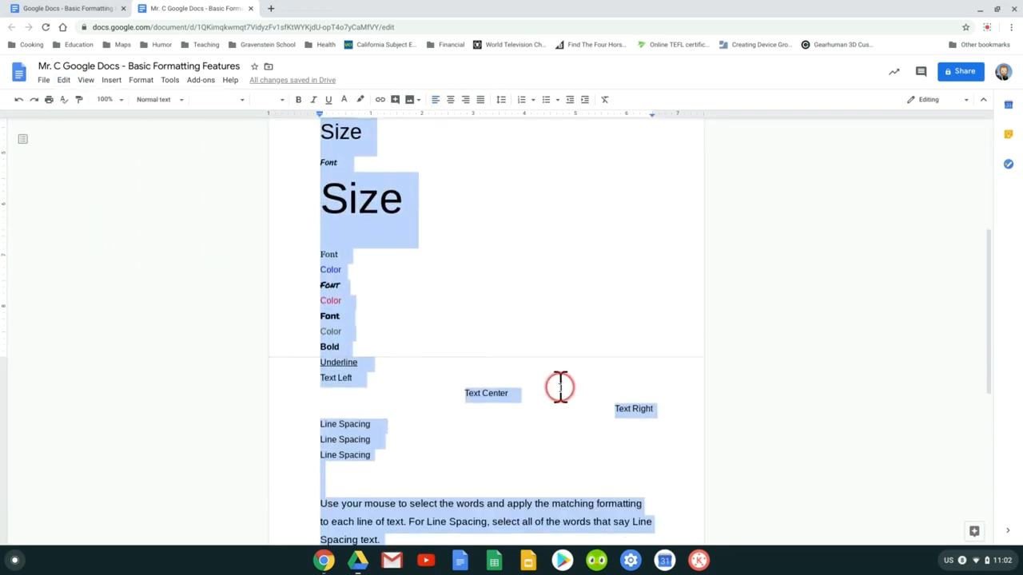
pyautogui.scroll(4, 559, 388)
pyautogui.scroll(2, 565, 389)
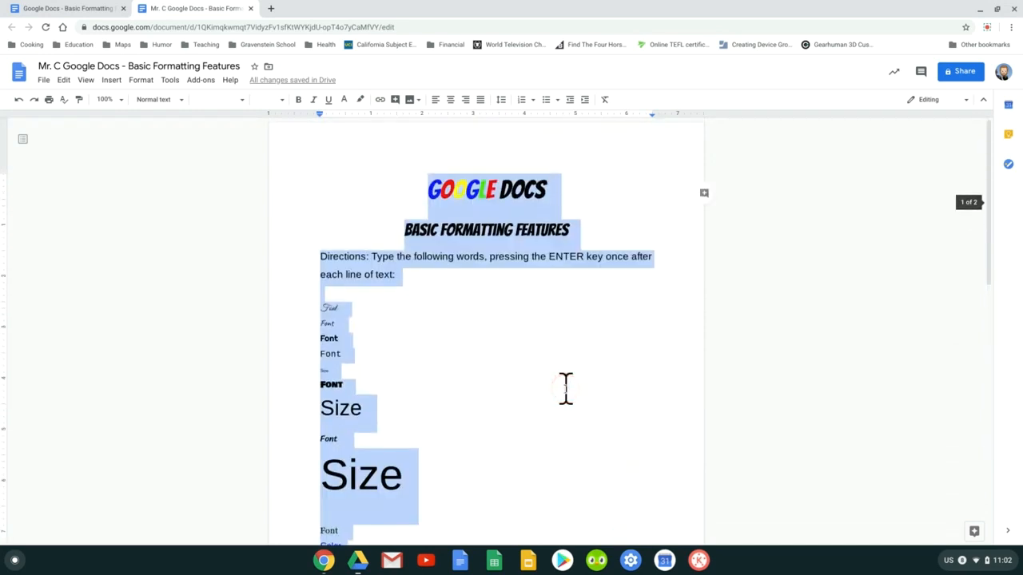
# Step: Apply single spacing and then double spacing to the entire selected document and compare how the pages look
pyautogui.click(501, 100)
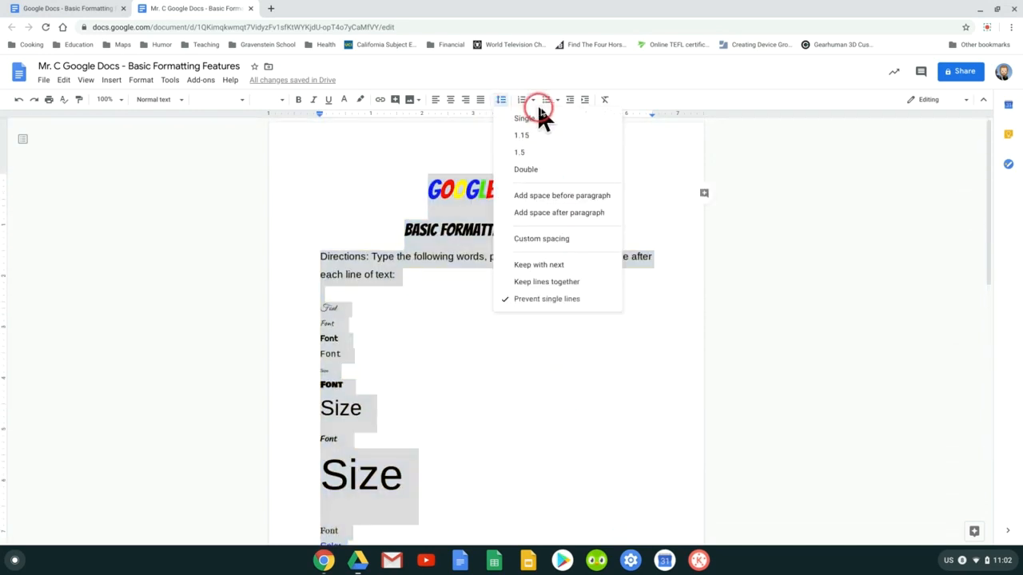
pyautogui.click(540, 119)
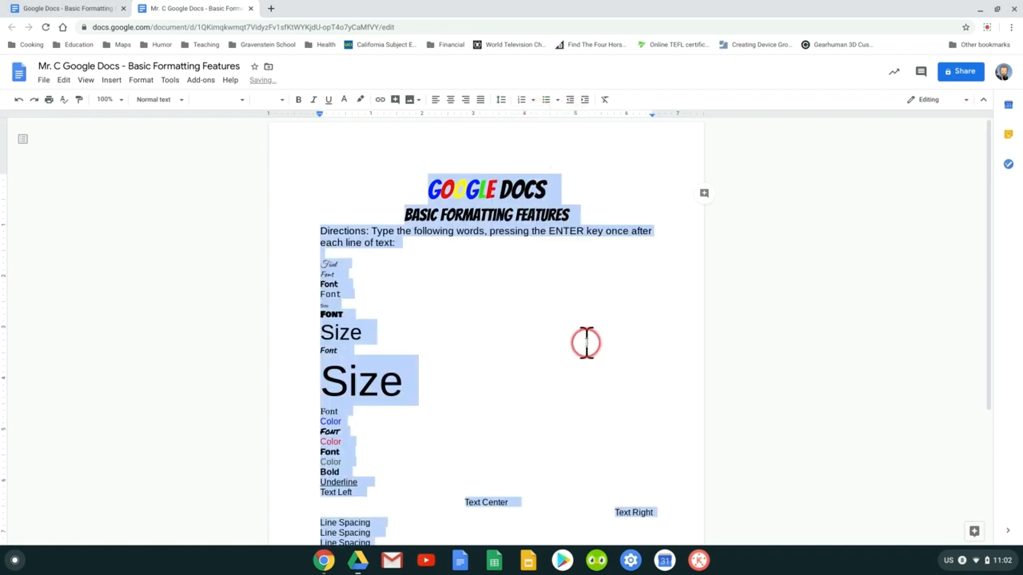
pyautogui.scroll(-3, 589, 343)
pyautogui.scroll(2, 591, 343)
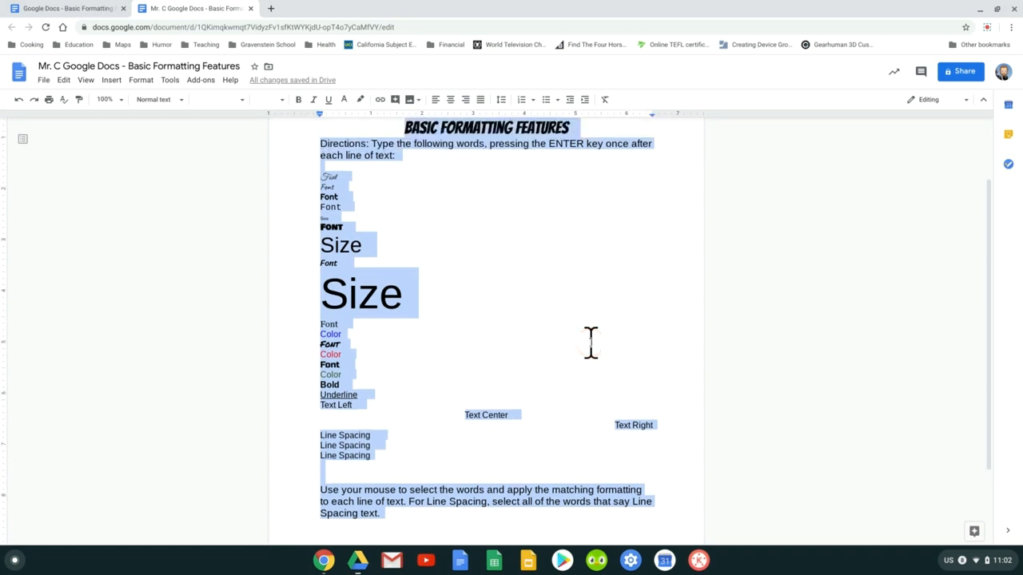
pyautogui.click(501, 99)
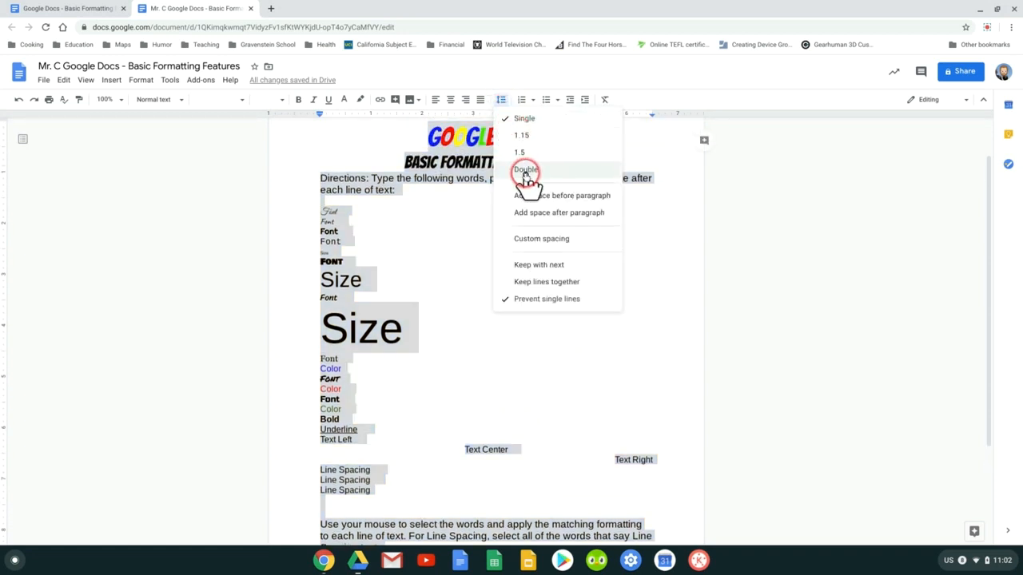
pyautogui.click(525, 170)
pyautogui.scroll(-10, 547, 290)
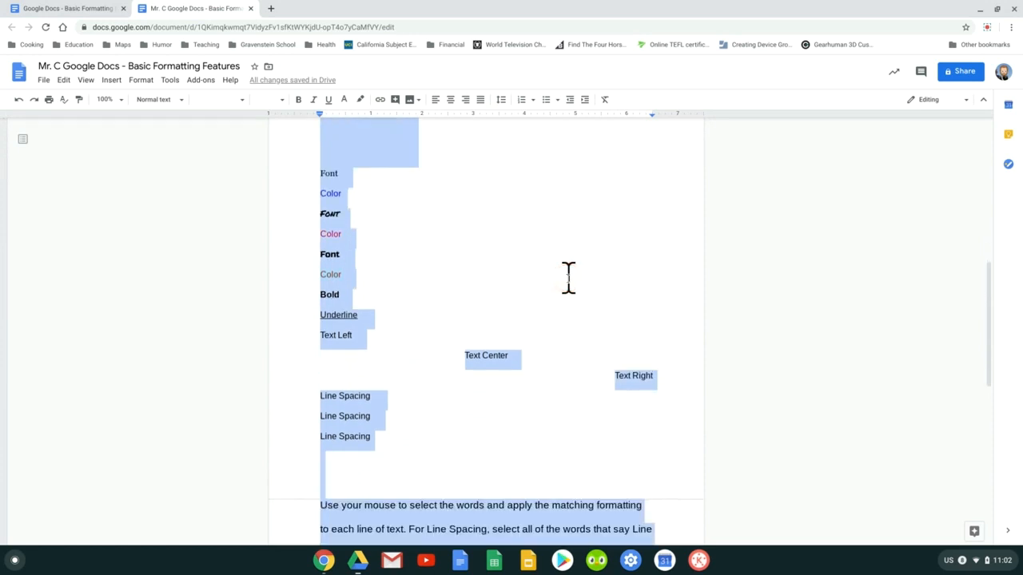
pyautogui.scroll(10, 568, 278)
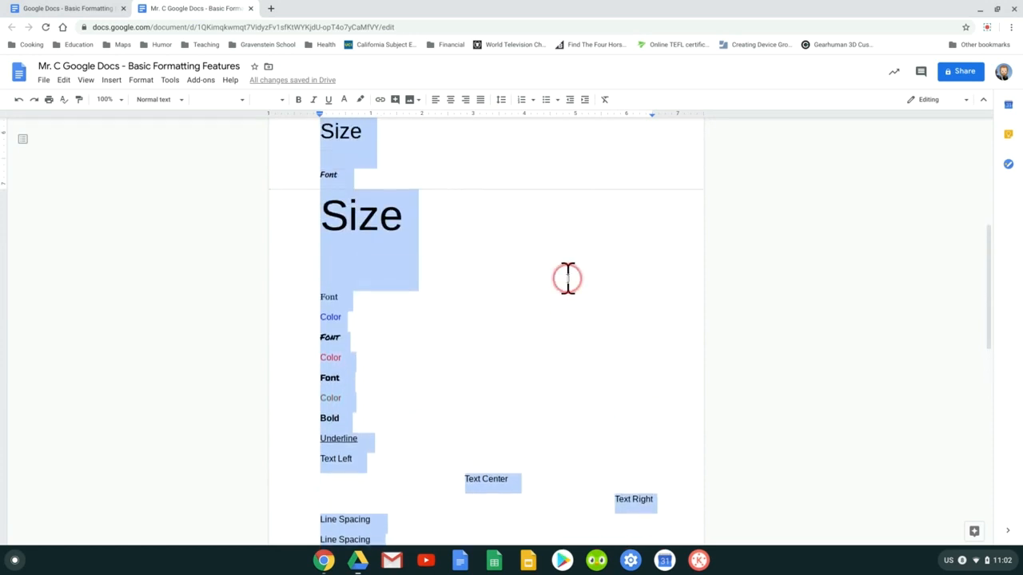
# Step: Set the entire document's line spacing to 1.5, clear the selection and check both pages
pyautogui.click(507, 102)
pyautogui.click(511, 149)
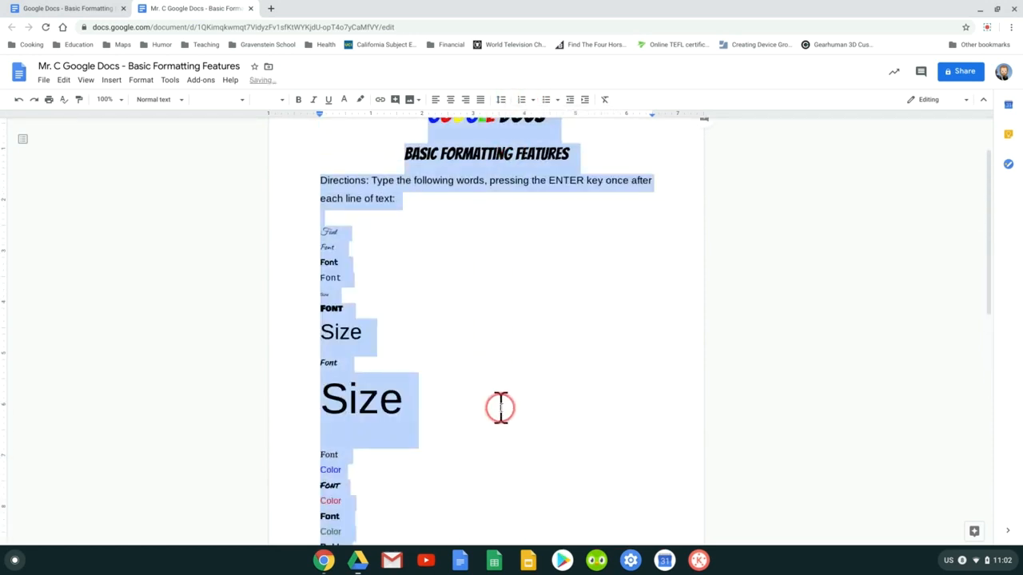
pyautogui.click(500, 408)
pyautogui.scroll(-3, 493, 406)
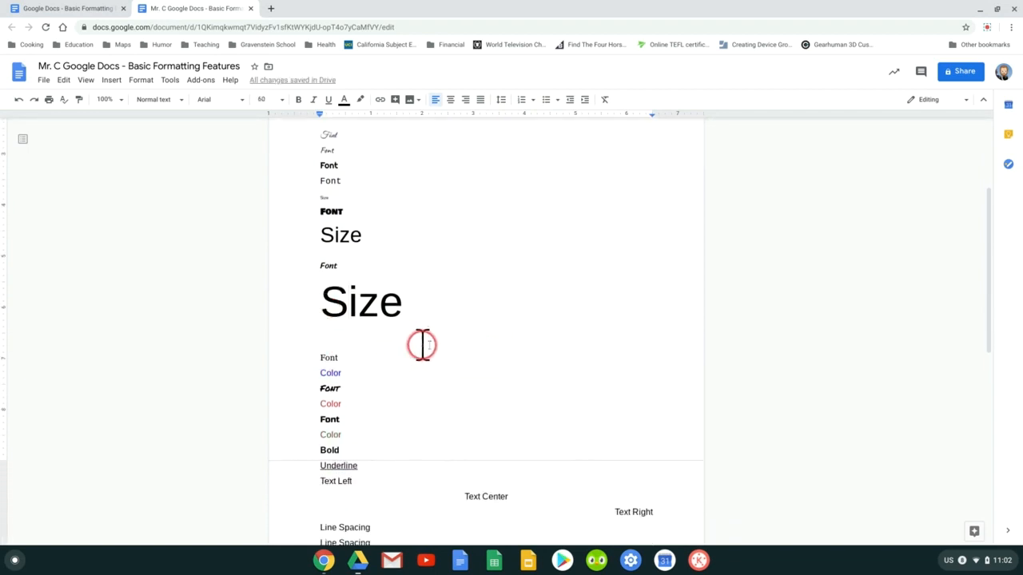
pyautogui.scroll(-4, 459, 347)
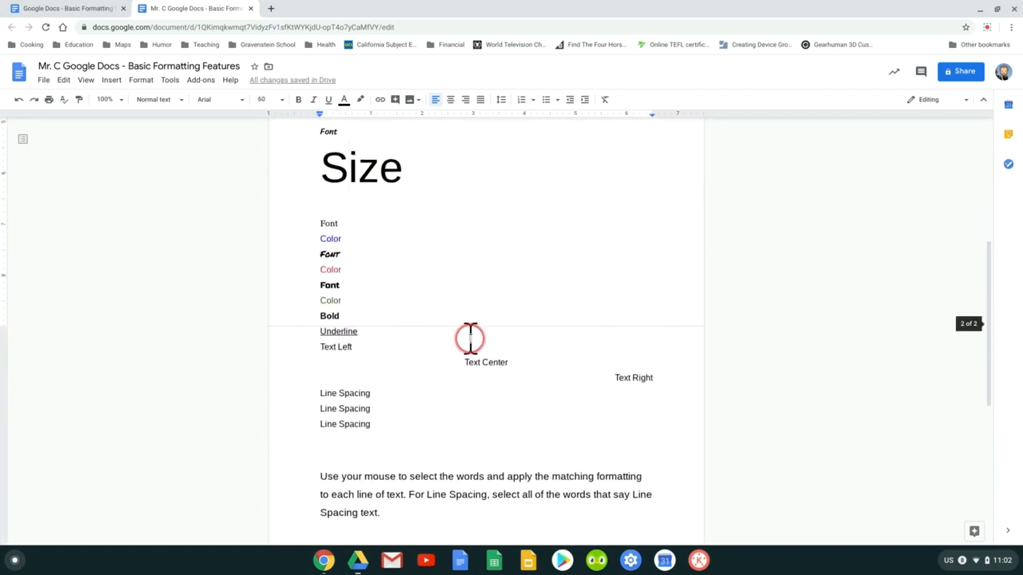
pyautogui.scroll(5, 468, 336)
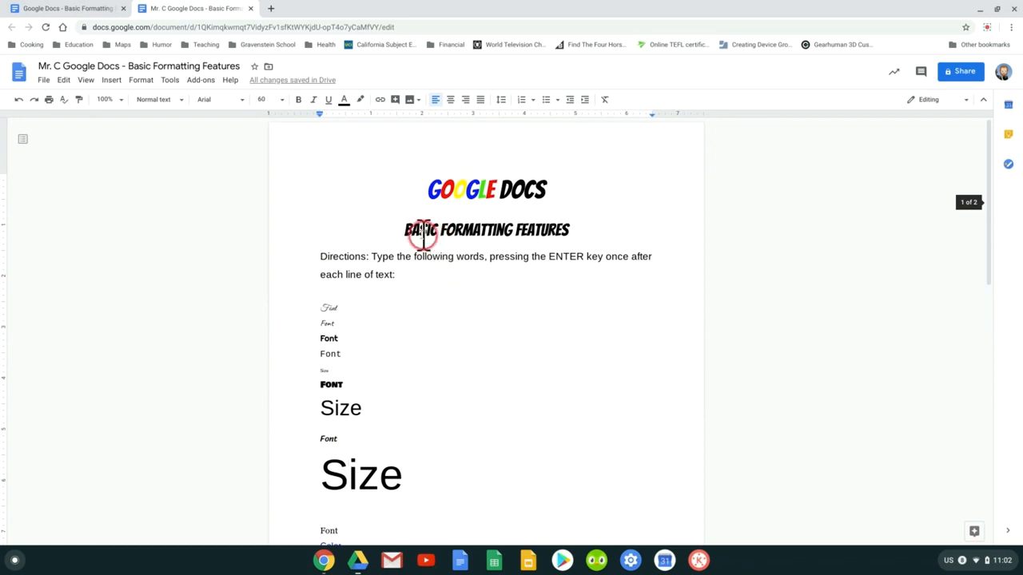
pyautogui.moveTo(422, 232); pyautogui.dragTo(582, 228)
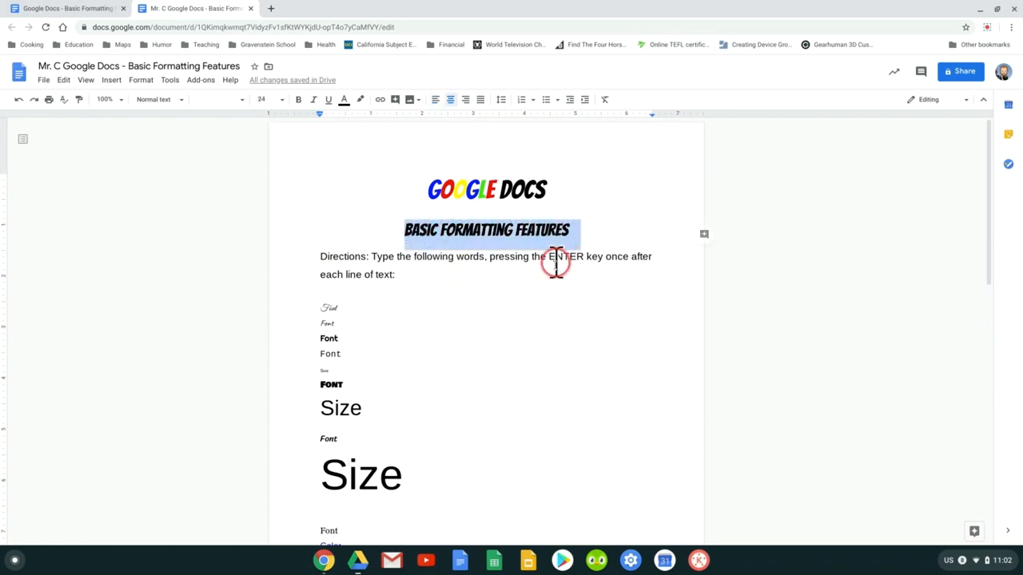
pyautogui.click(473, 320)
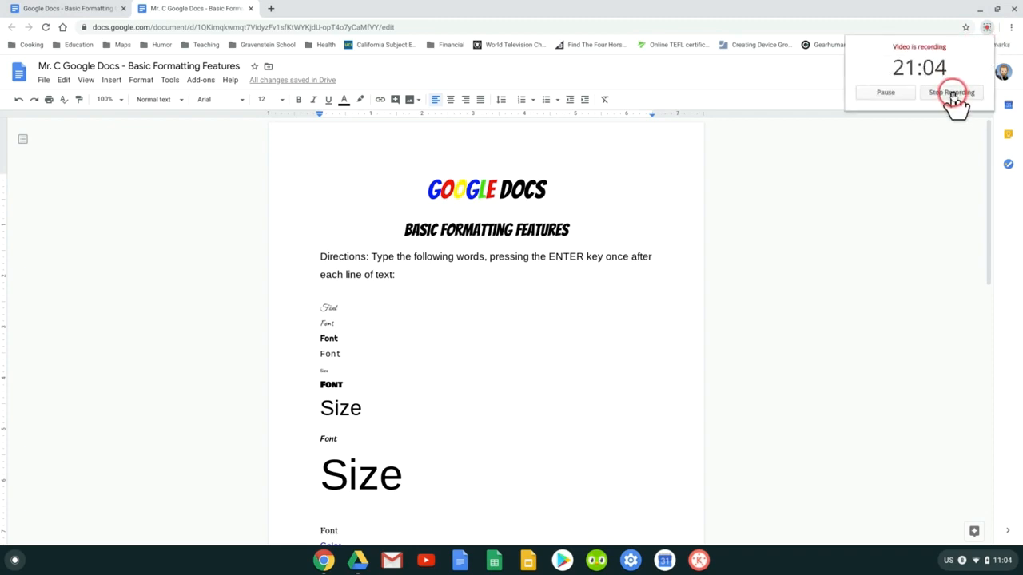
pyautogui.click(954, 93)
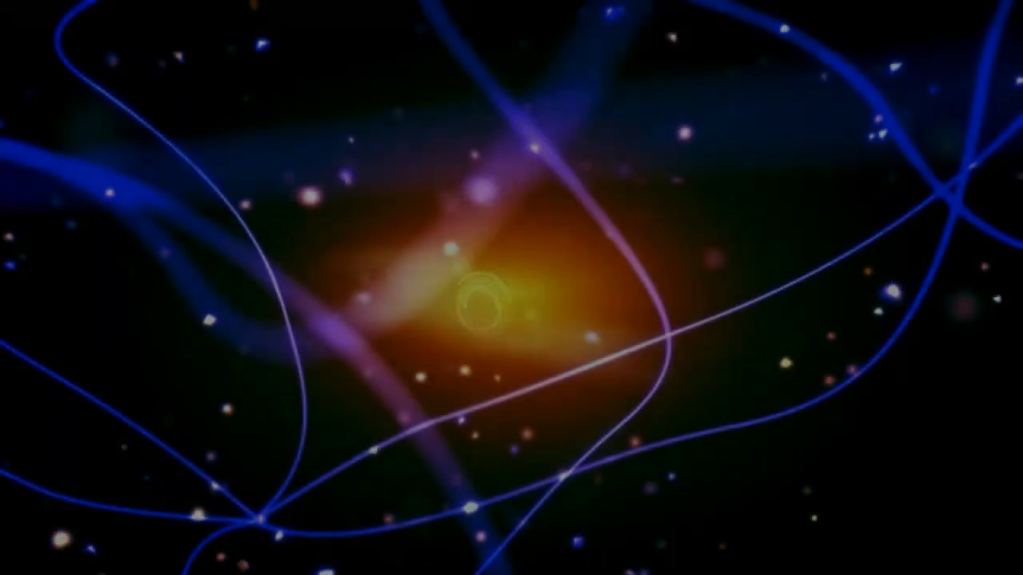